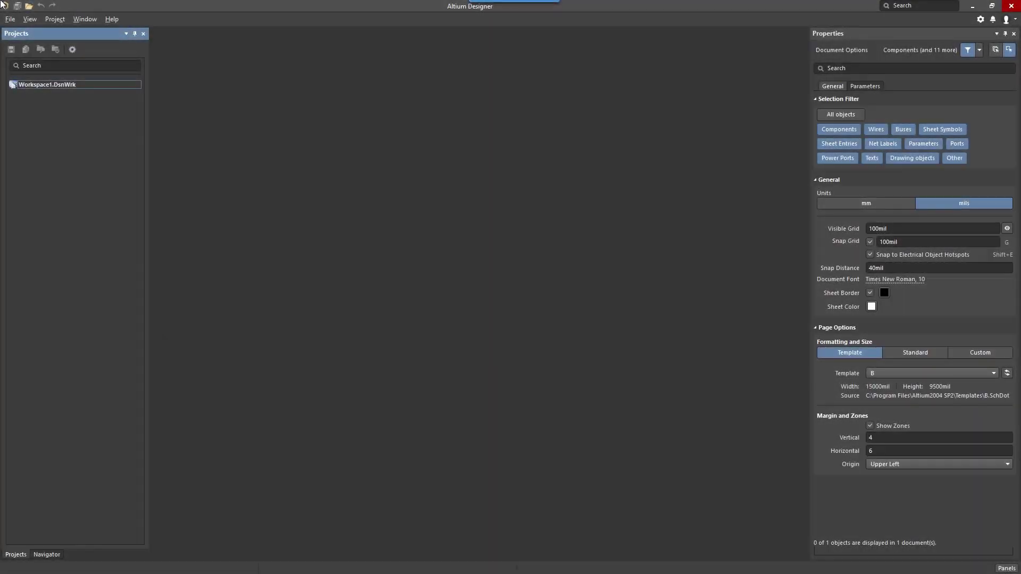
Step: Open the SL1 Xilinx Spartan-IIE PQ208 project file
{"action": "left_click", "coordinate": [10, 19]}
{"action": "left_click", "coordinate": [46, 59]}
{"action": "left_click", "coordinate": [528, 280]}
{"action": "key", "text": "Return"}
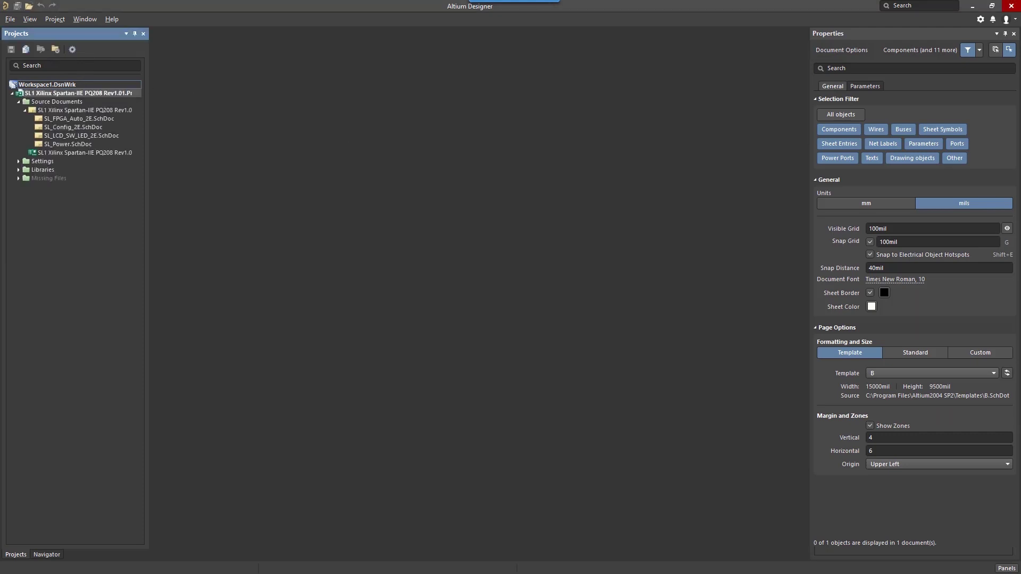
Step: Open the SL_LCD_SW_LED_2E schematic and the project's PCB layout document
{"action": "left_click", "coordinate": [117, 135]}
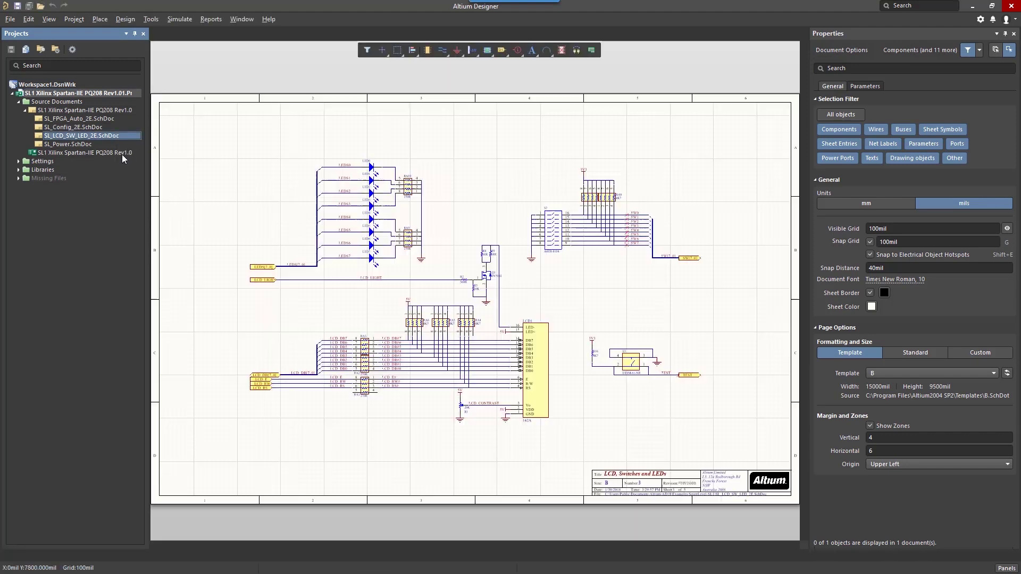
{"action": "right_click", "coordinate": [123, 154]}
{"action": "left_click", "coordinate": [168, 165]}
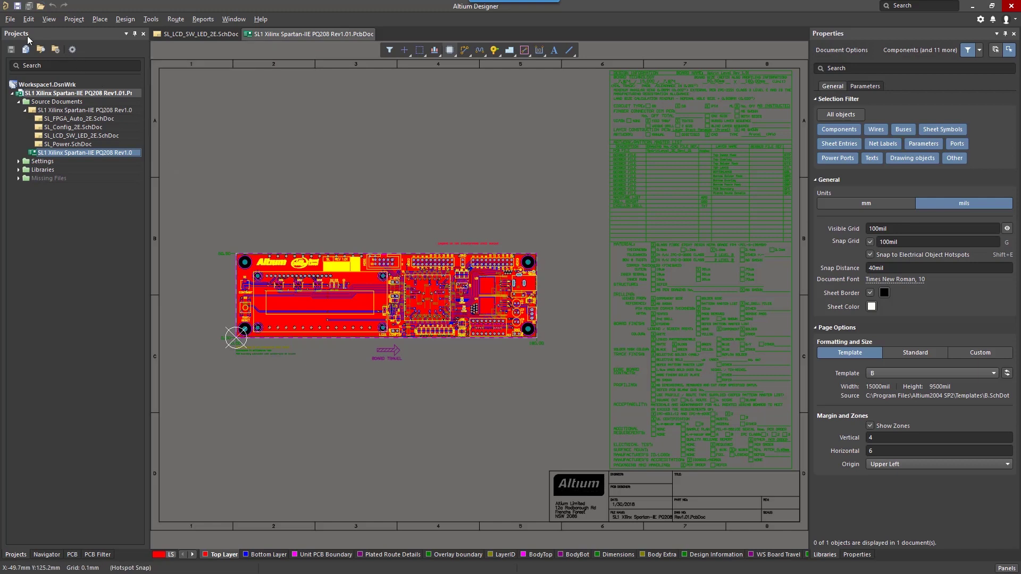
Step: Start a Smart PDF export of the whole project's files with the bill of materials turned off
{"action": "left_click", "coordinate": [13, 24]}
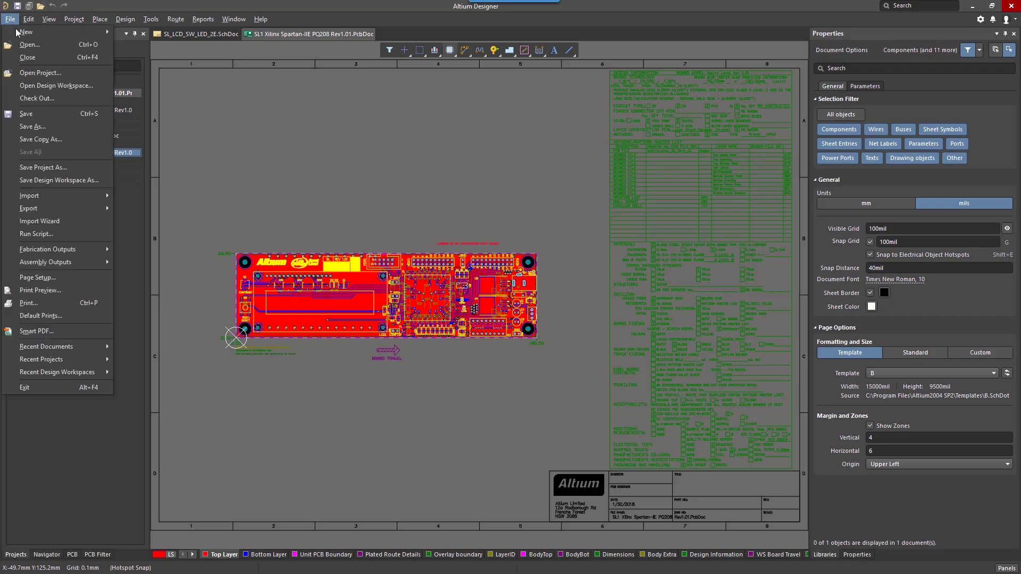
{"action": "left_click", "coordinate": [80, 332]}
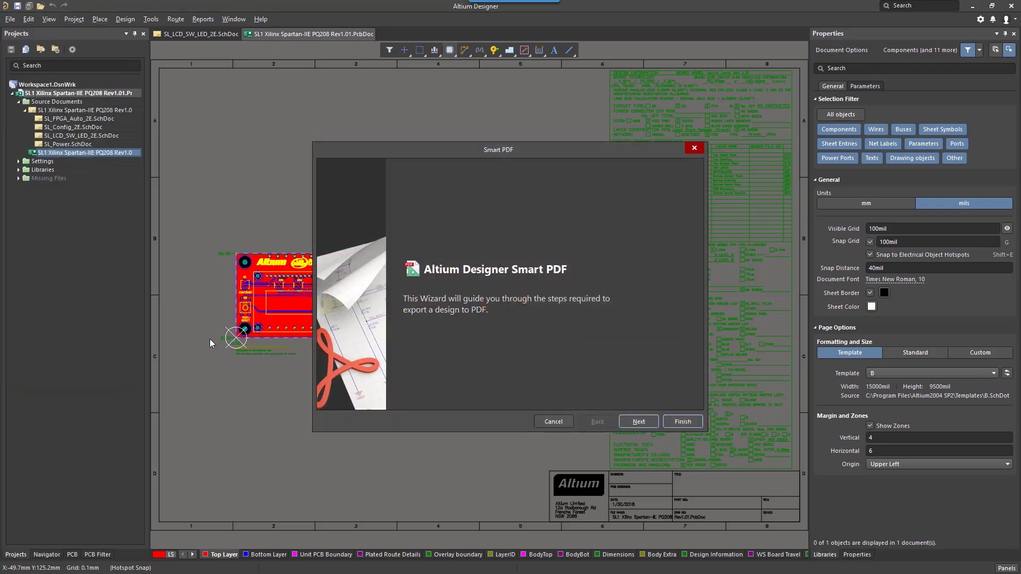
{"action": "left_click", "coordinate": [638, 421]}
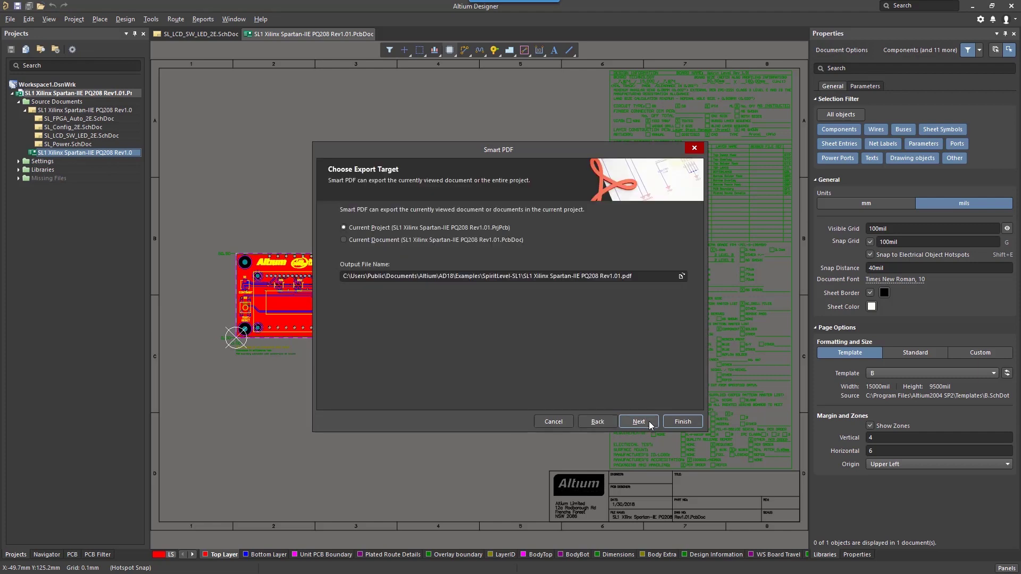
{"action": "left_click", "coordinate": [648, 421]}
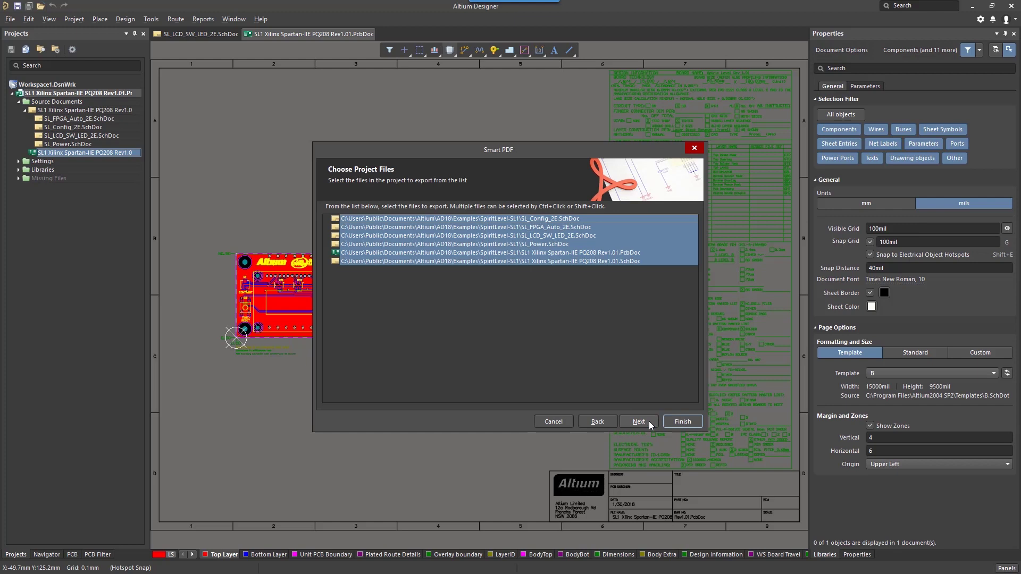
{"action": "left_click", "coordinate": [649, 421]}
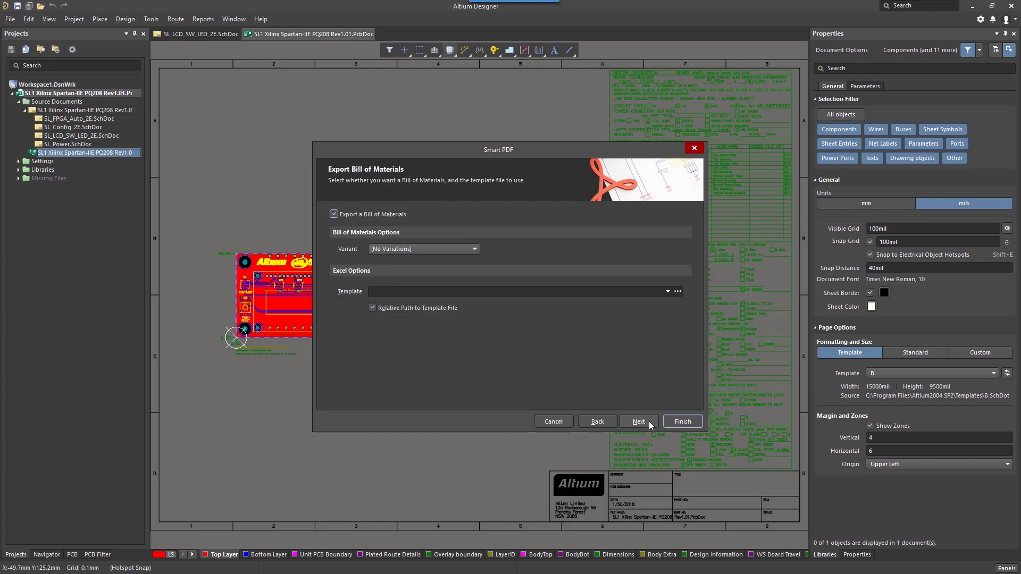
{"action": "left_click", "coordinate": [334, 214]}
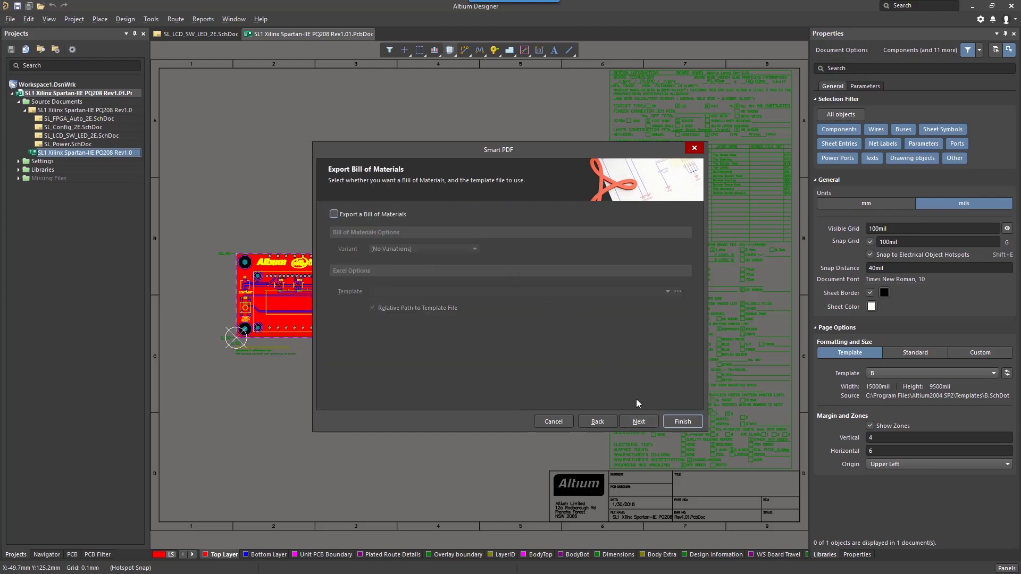
{"action": "left_click", "coordinate": [639, 421]}
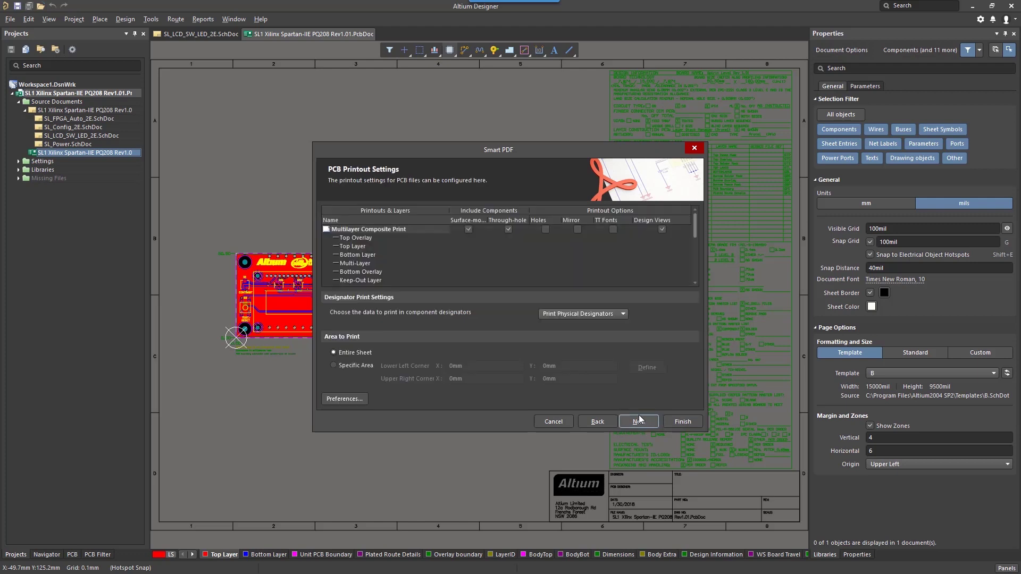
Step: Keep default PCB printouts, add global bookmarks, skip physical structure and Output Job saving, then export
{"action": "scroll", "coordinate": [391, 260], "scroll_direction": "down", "scroll_amount": 5}
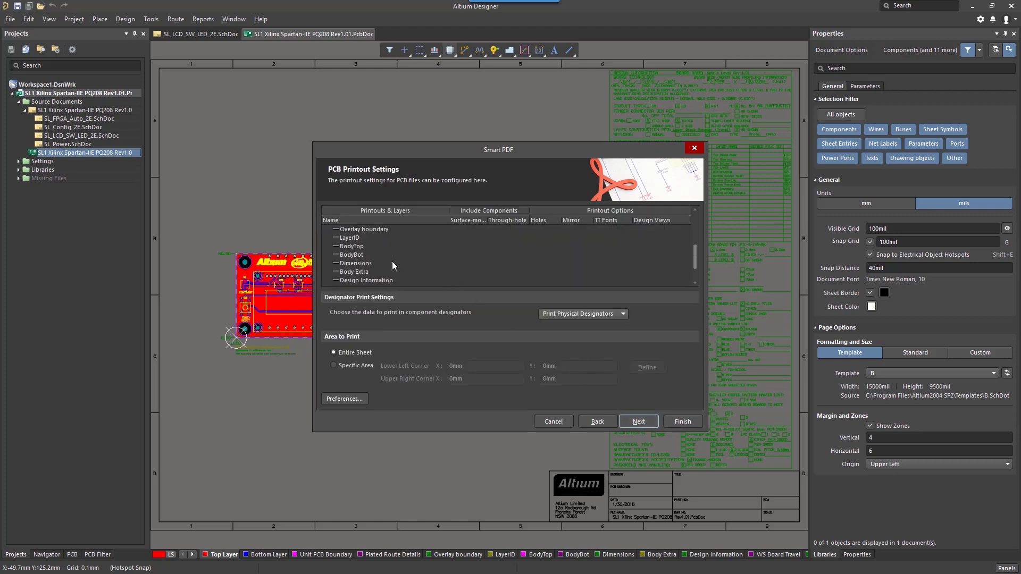
{"action": "scroll", "coordinate": [391, 260], "scroll_direction": "up", "scroll_amount": 5}
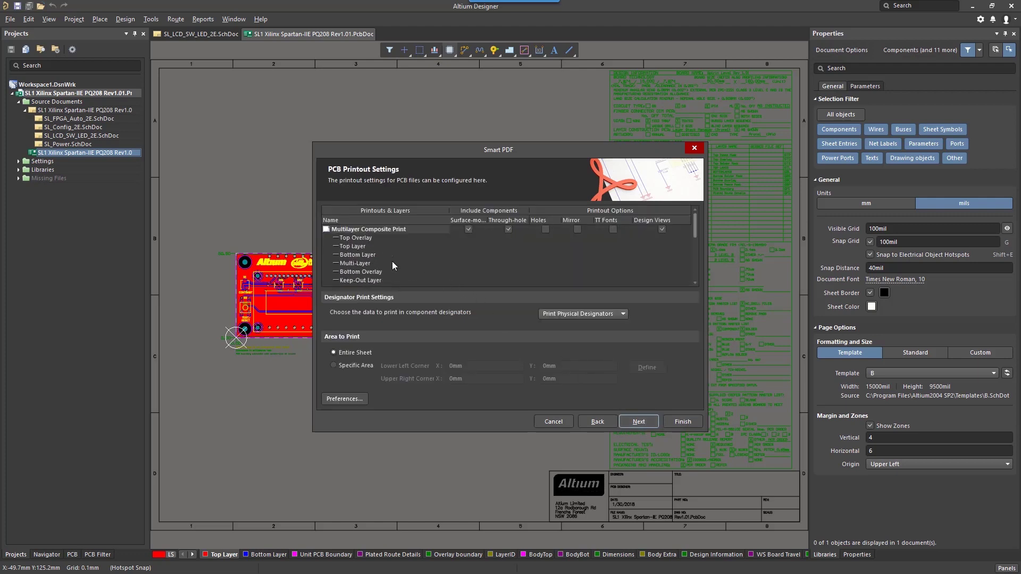
{"action": "left_click", "coordinate": [653, 425]}
{"action": "left_click", "coordinate": [416, 375]}
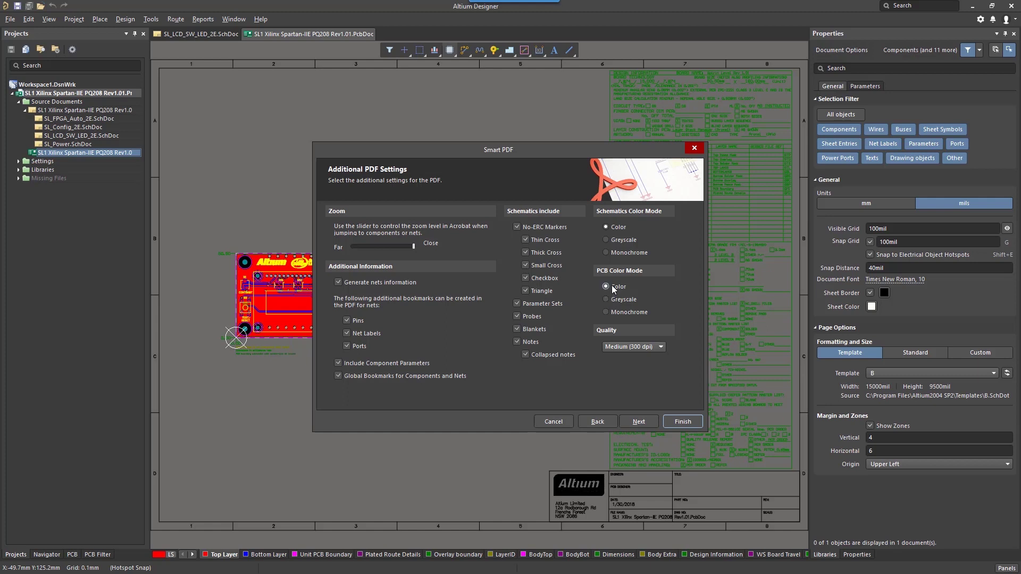
{"action": "left_click", "coordinate": [633, 421]}
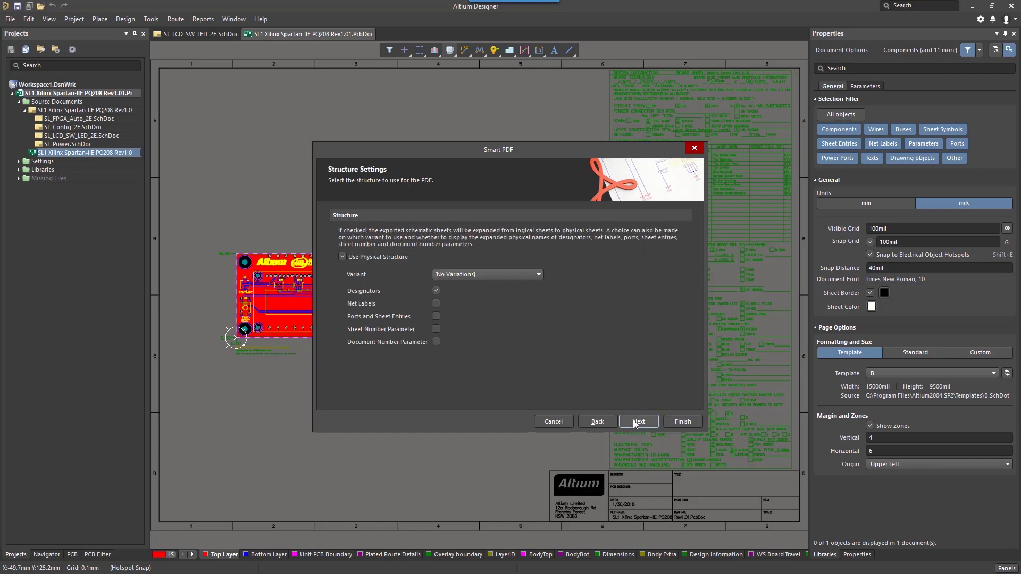
{"action": "left_click", "coordinate": [366, 257]}
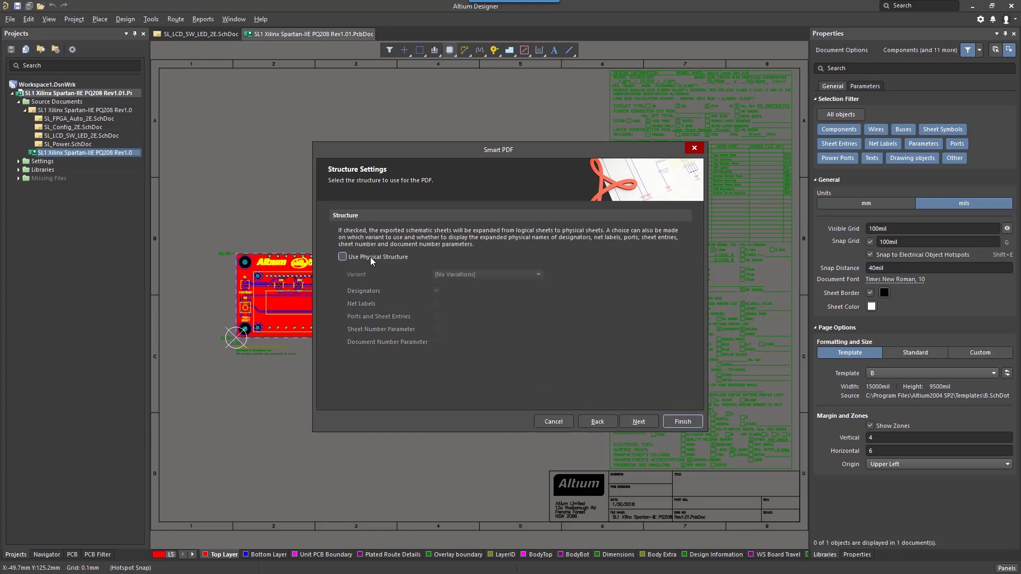
{"action": "left_click", "coordinate": [647, 422]}
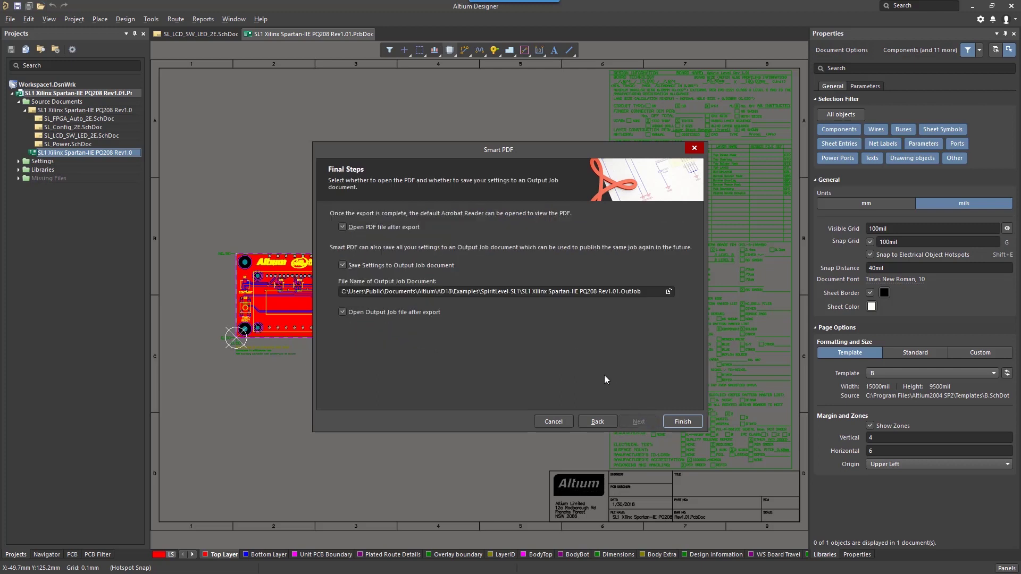
{"action": "left_click", "coordinate": [383, 268]}
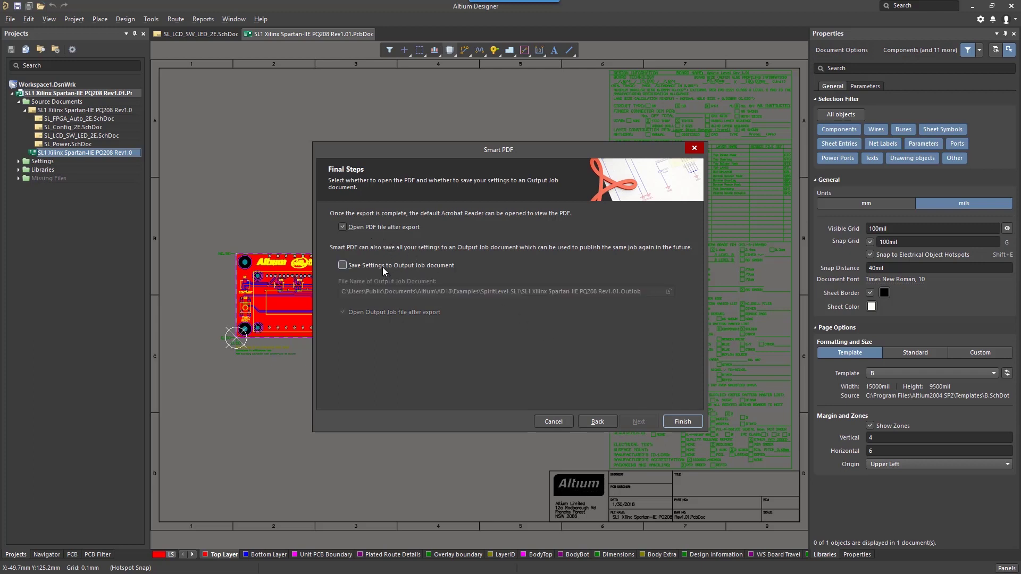
{"action": "left_click", "coordinate": [668, 420]}
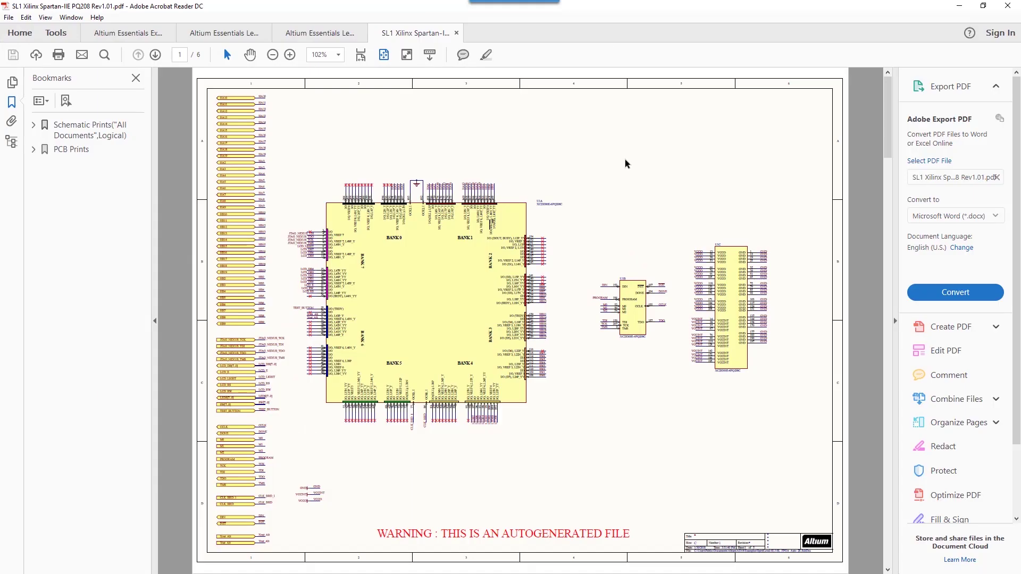
Step: Scroll the PDF and jump through component bookmarks C2, C5, C8 and C11 under Schematic Prints
{"action": "scroll", "coordinate": [624, 159], "scroll_direction": "down", "scroll_amount": 15}
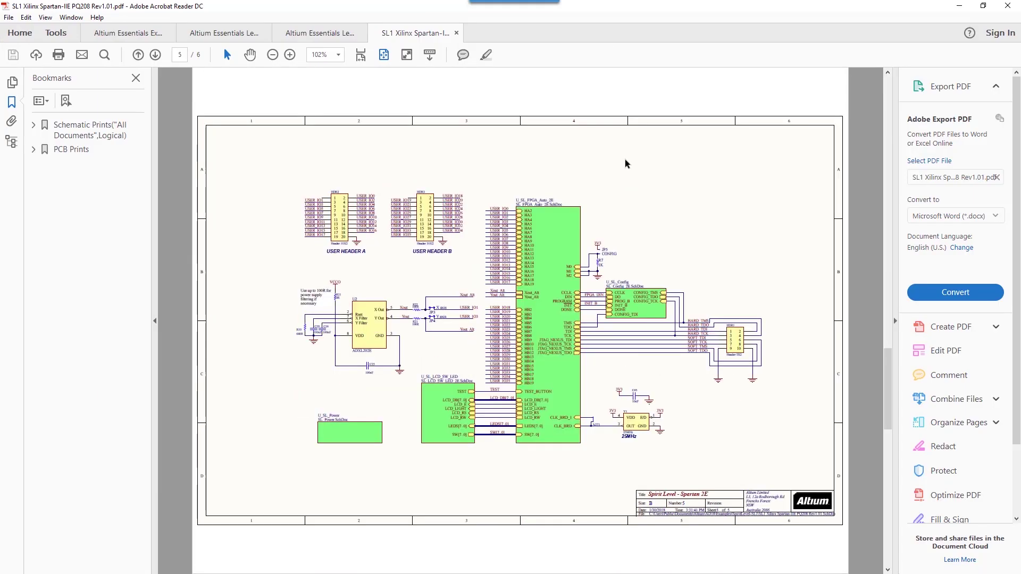
{"action": "scroll", "coordinate": [624, 159], "scroll_direction": "down", "scroll_amount": 10}
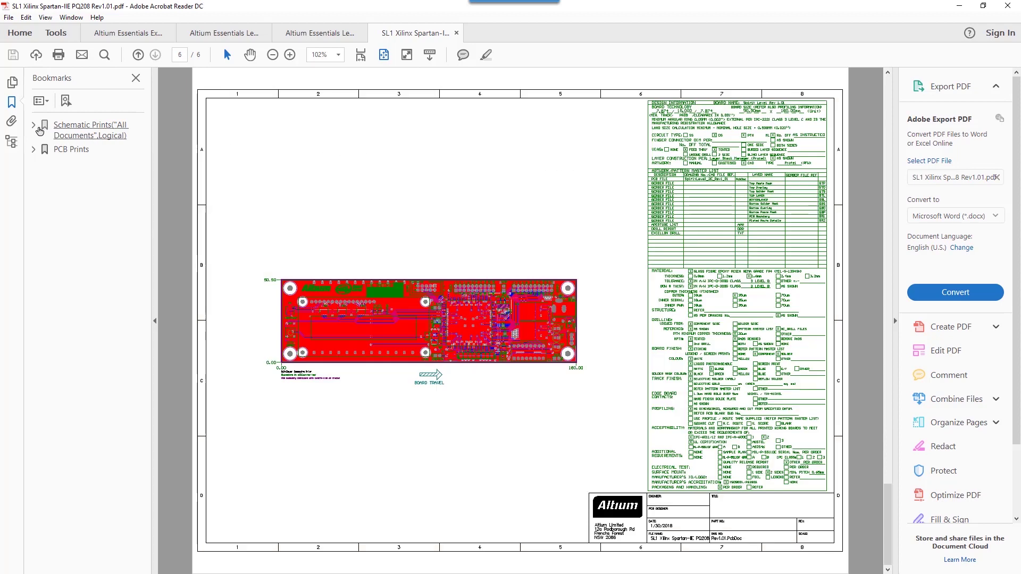
{"action": "left_click", "coordinate": [34, 125]}
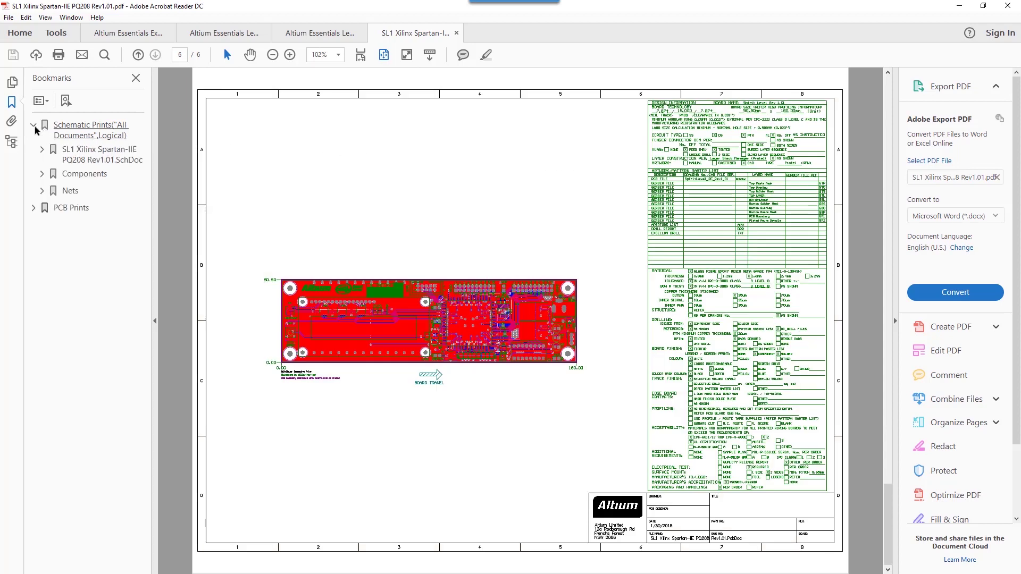
{"action": "left_click", "coordinate": [43, 174]}
{"action": "left_click", "coordinate": [75, 218]}
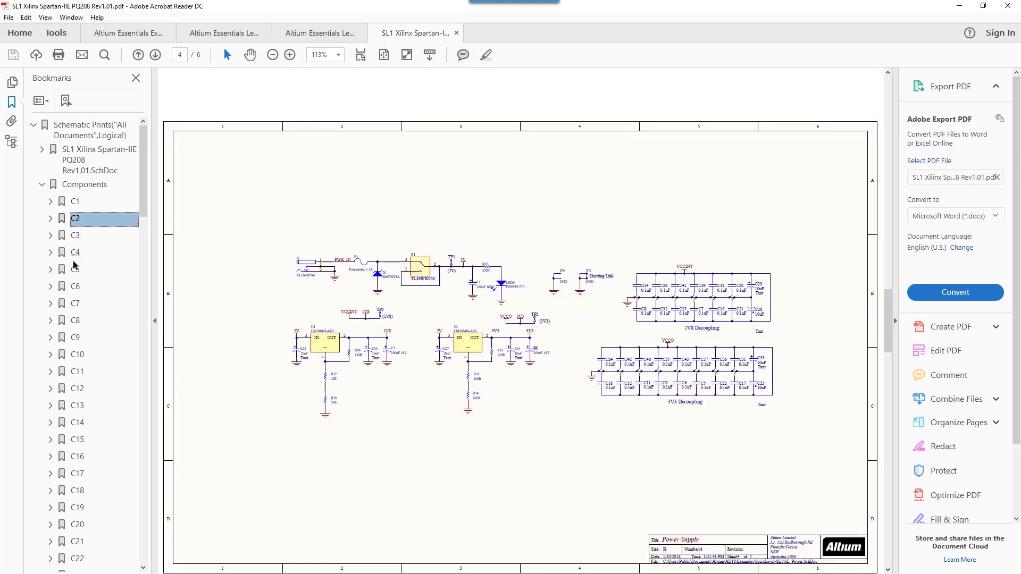
{"action": "left_click", "coordinate": [75, 270]}
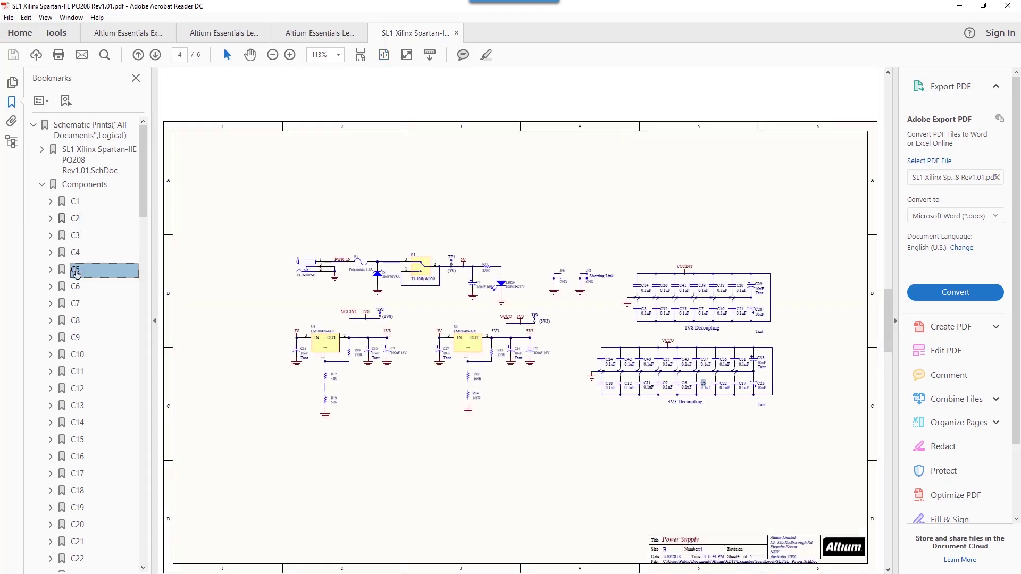
{"action": "left_click", "coordinate": [75, 321]}
{"action": "left_click", "coordinate": [74, 372]}
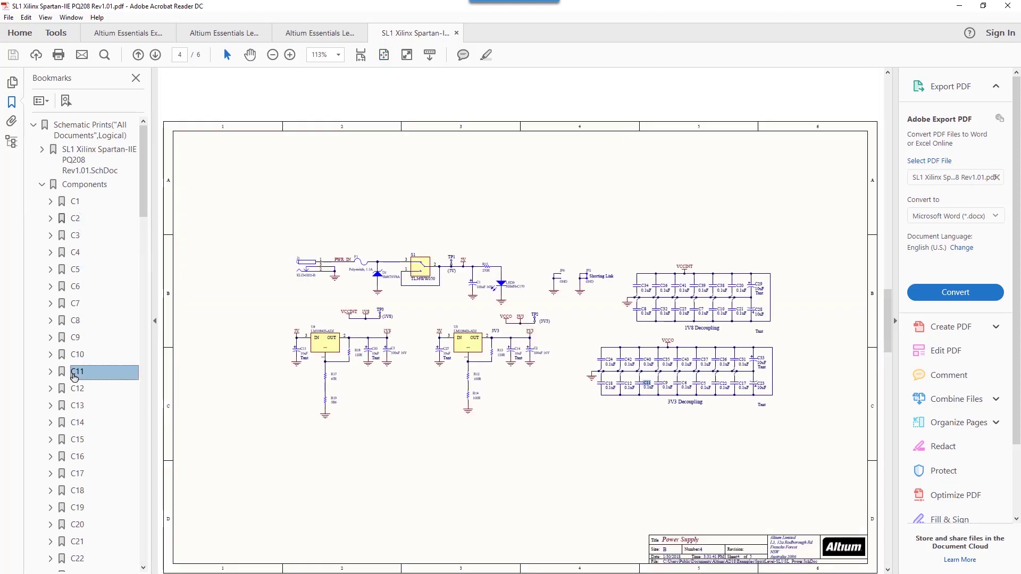
Step: View the properties of regulator U4 and switch S1, then close Acrobat Reader
{"action": "left_click", "coordinate": [319, 348]}
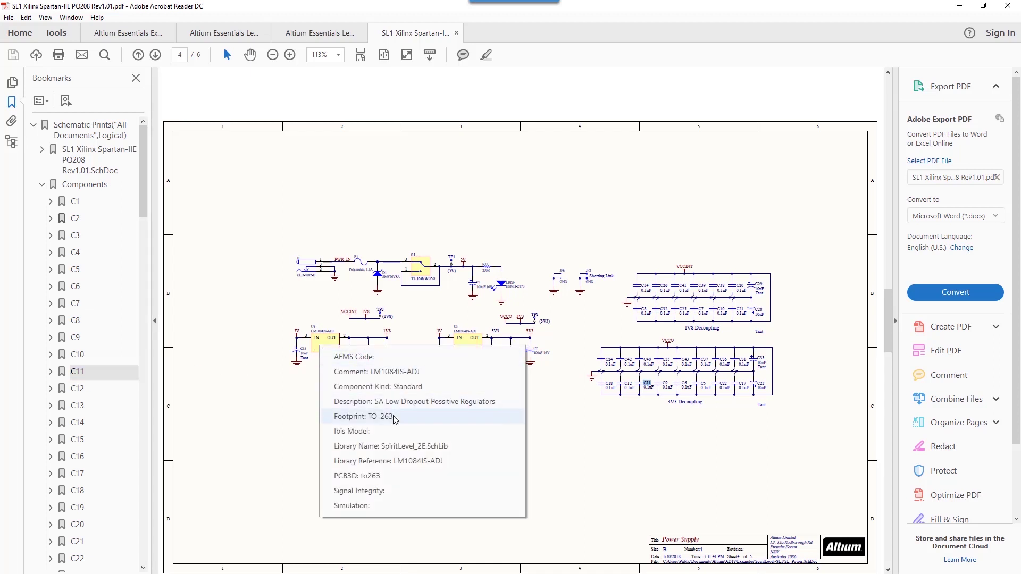
{"action": "left_click", "coordinate": [420, 265]}
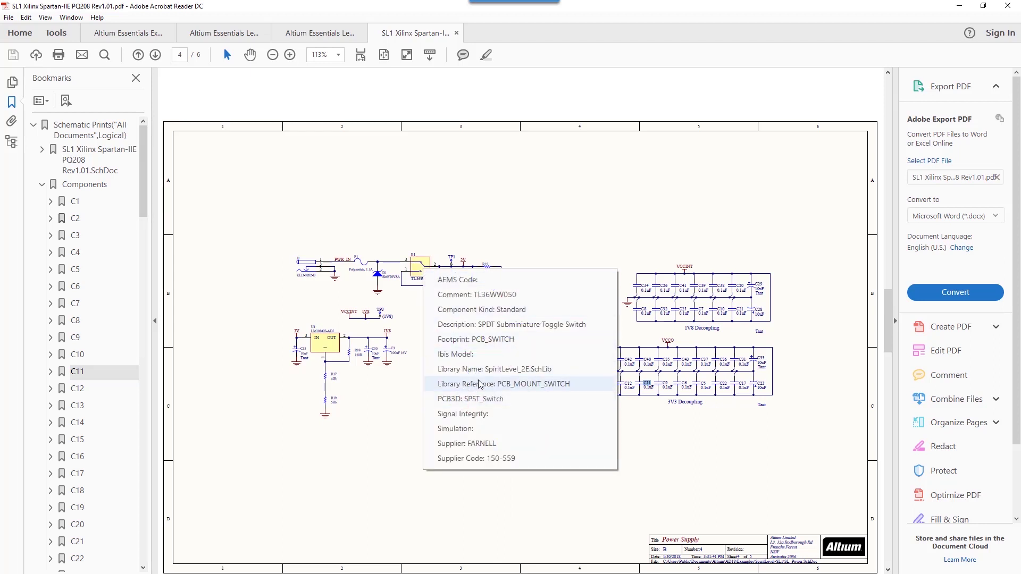
{"action": "left_click", "coordinate": [1007, 5]}
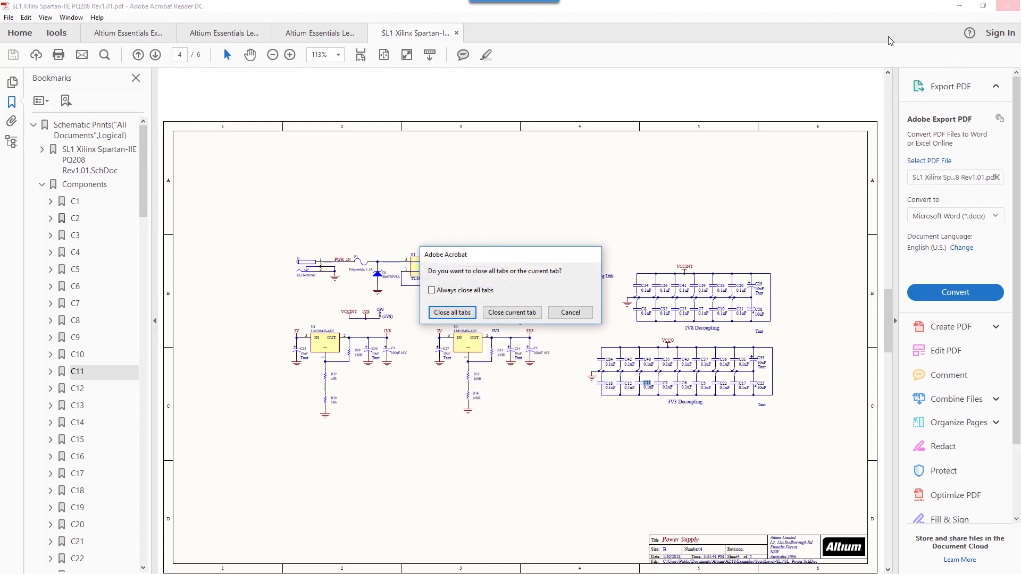
Step: Dismiss the PDF viewer and review the PCB's Bill of Materials report without exporting it
{"action": "left_click", "coordinate": [461, 313]}
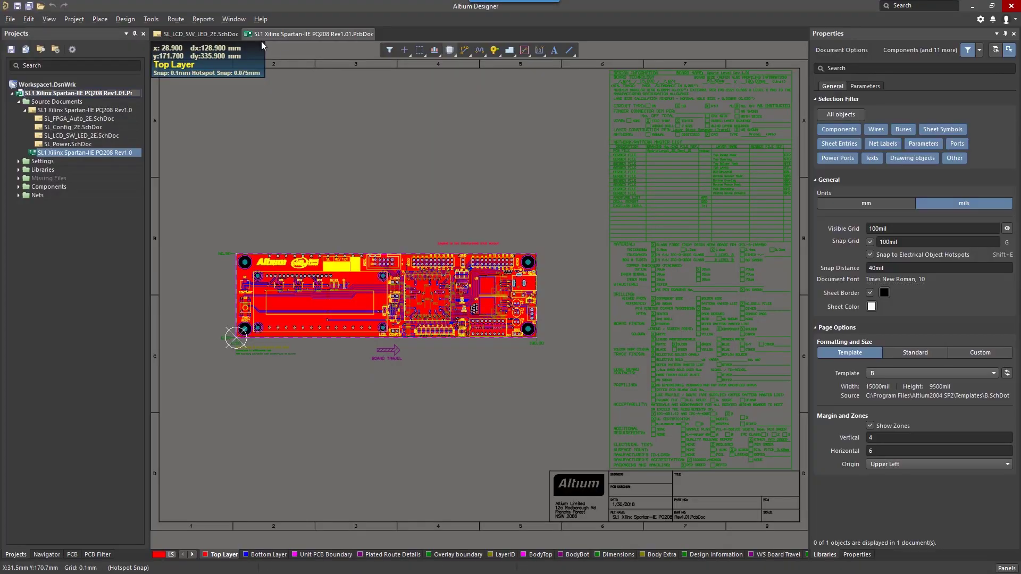
{"action": "left_click", "coordinate": [203, 19]}
{"action": "left_click", "coordinate": [215, 32]}
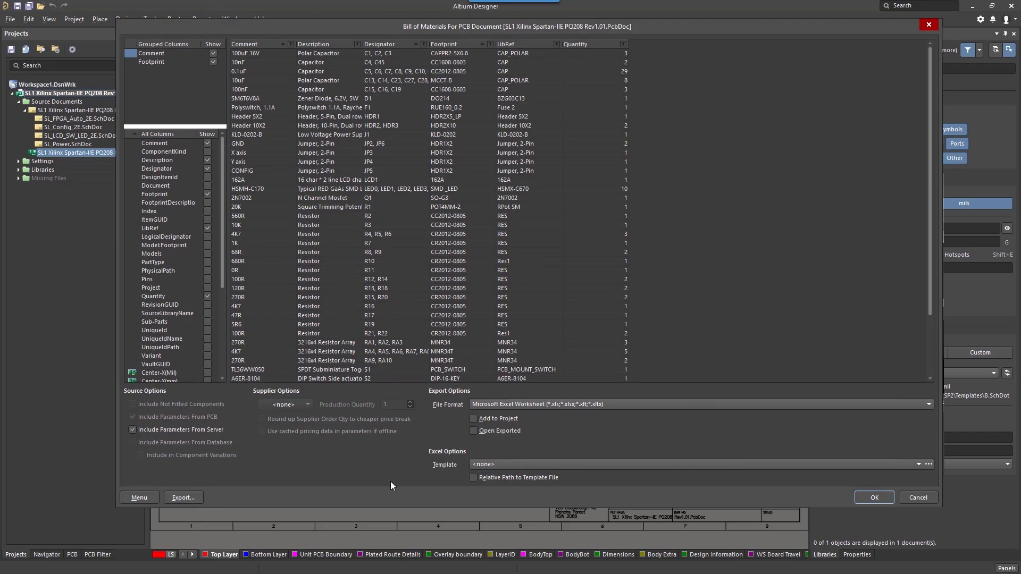
{"action": "left_click", "coordinate": [918, 496]}
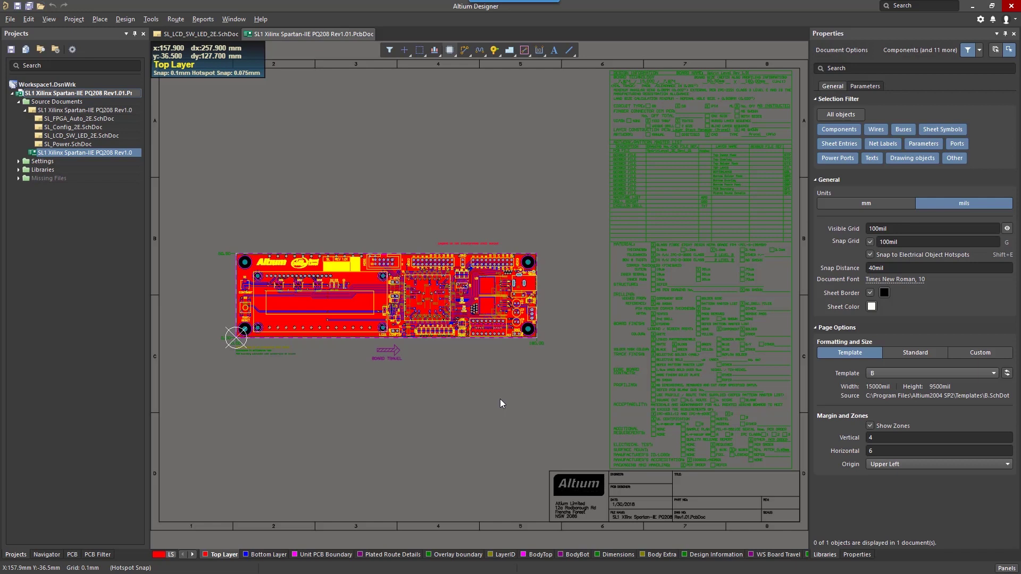
{"action": "left_click", "coordinate": [10, 19]}
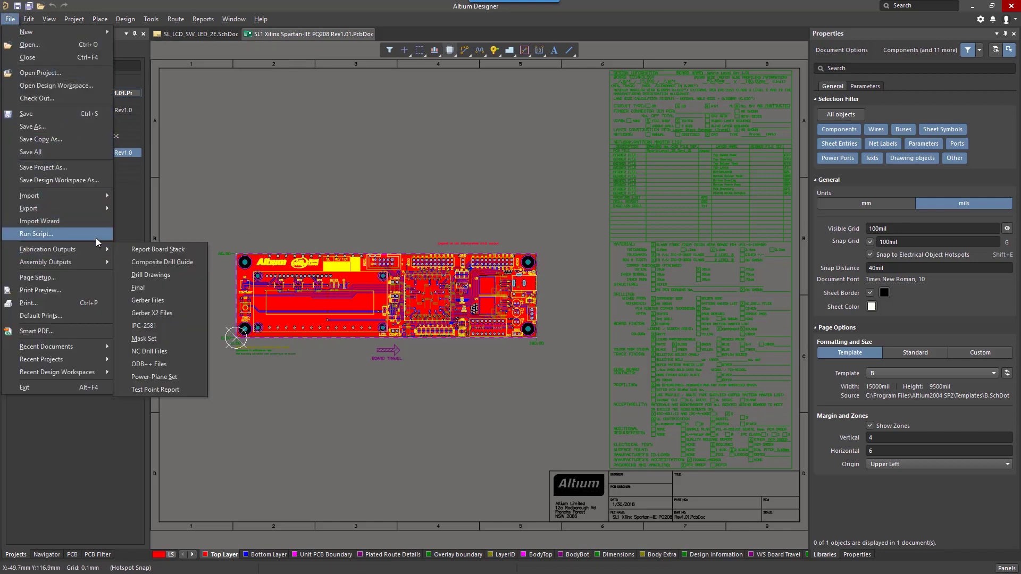
{"action": "mouse_move", "coordinate": [96, 245]}
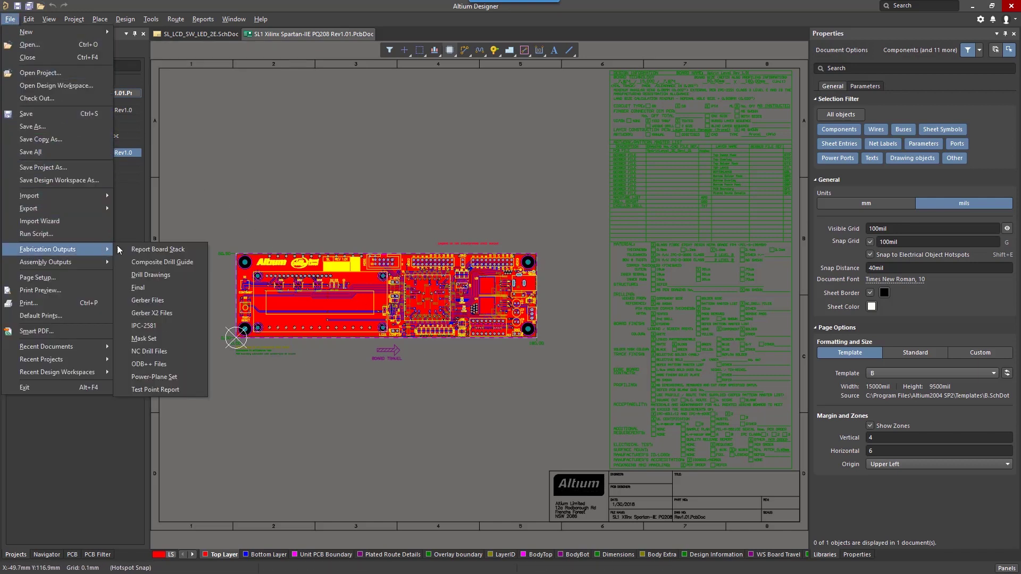
{"action": "left_click", "coordinate": [189, 299]}
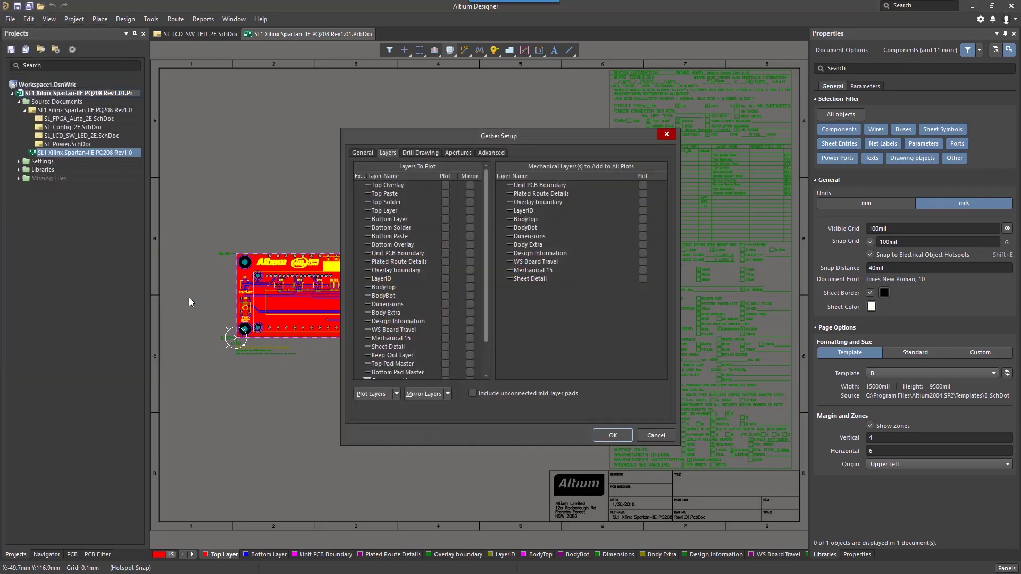
{"action": "left_click", "coordinate": [362, 155]}
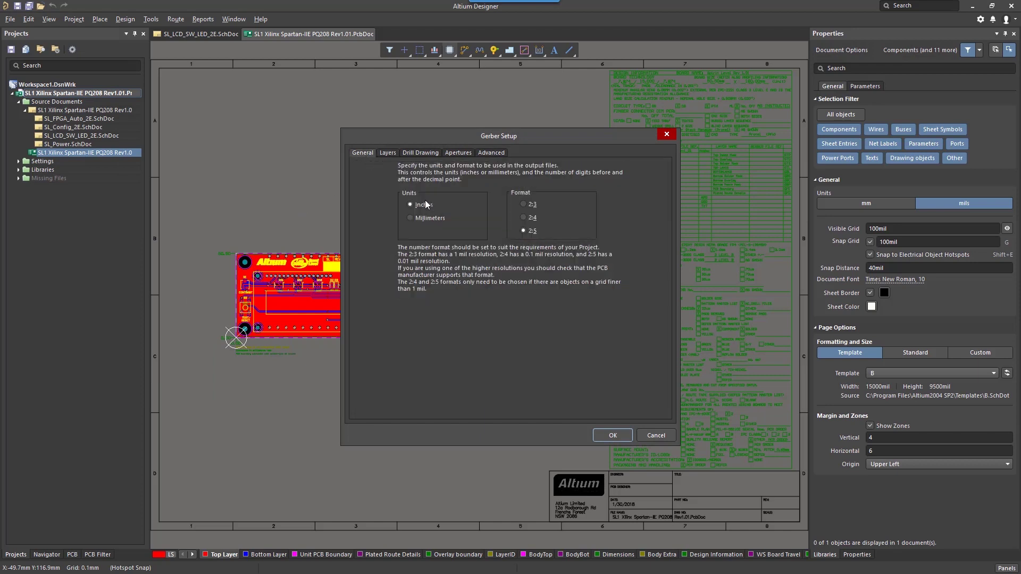
{"action": "left_click", "coordinate": [390, 153]}
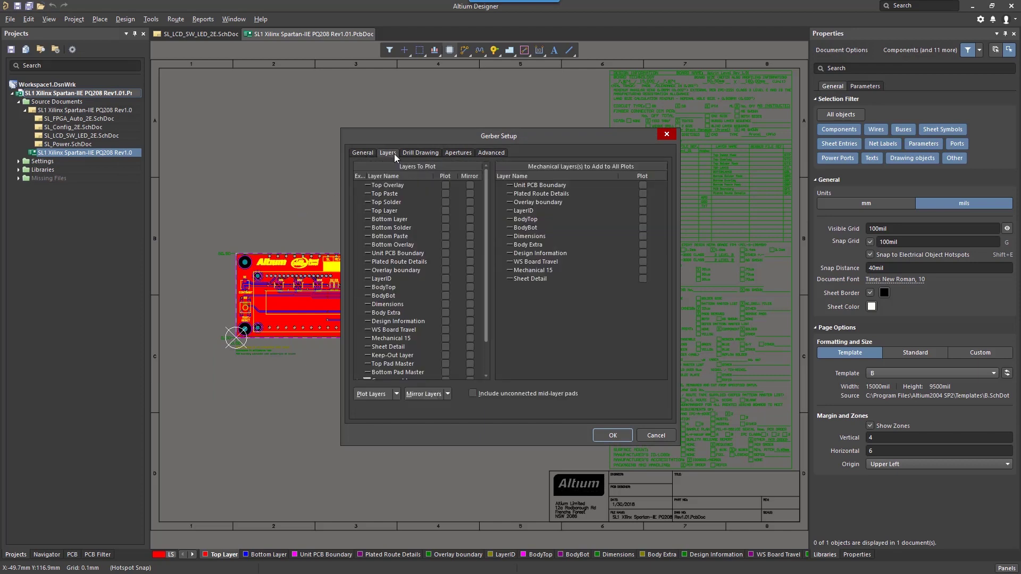
{"action": "left_click", "coordinate": [413, 155]}
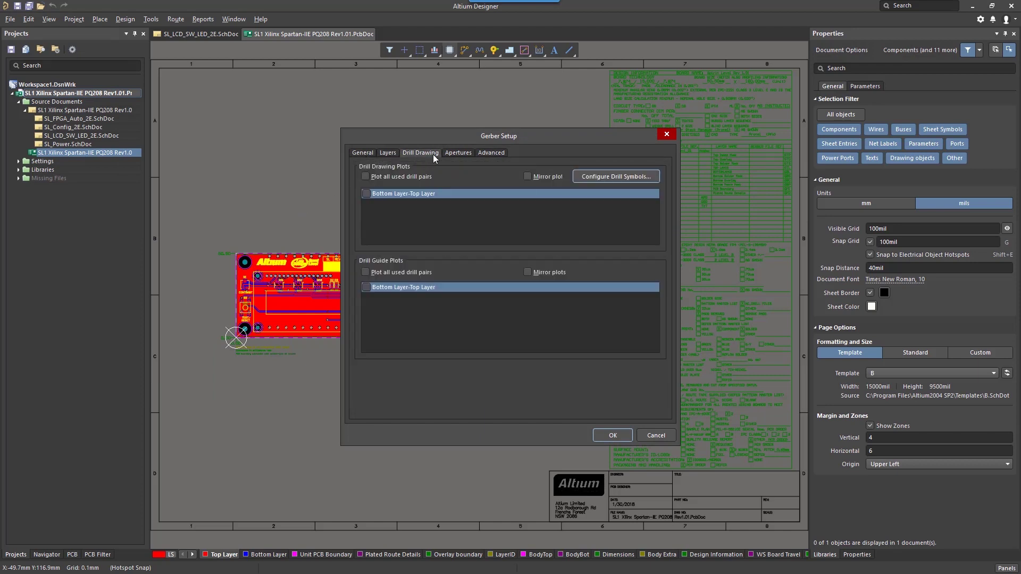
{"action": "left_click", "coordinate": [457, 152]}
{"action": "left_click", "coordinate": [502, 153]}
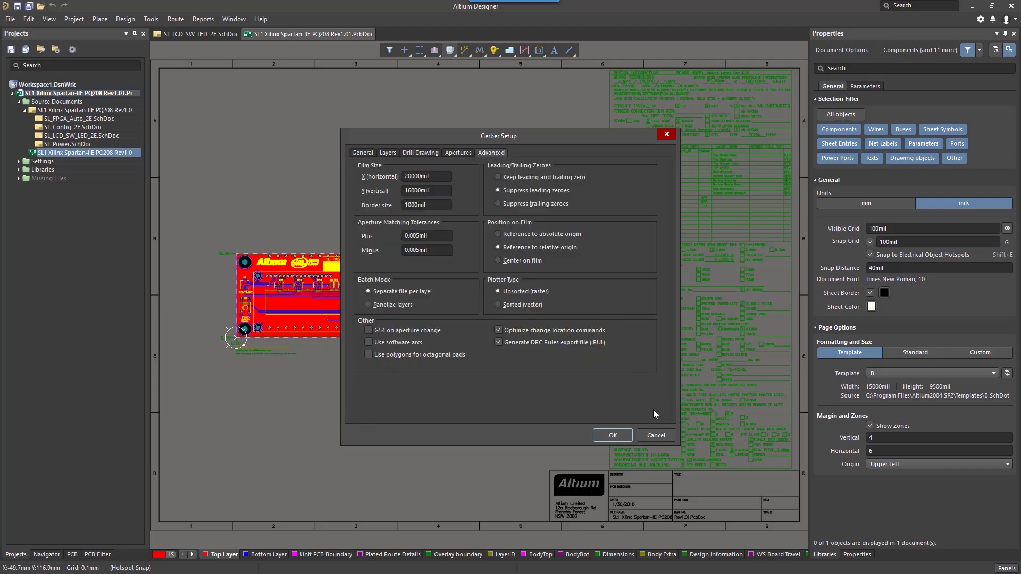
{"action": "left_click", "coordinate": [658, 434]}
{"action": "left_click", "coordinate": [11, 20]}
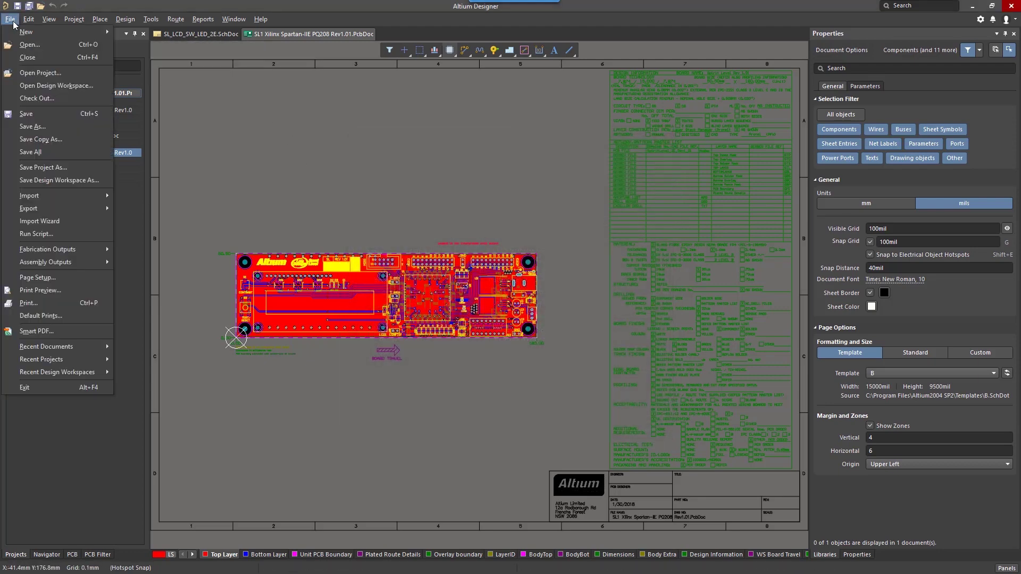
{"action": "mouse_move", "coordinate": [69, 248]}
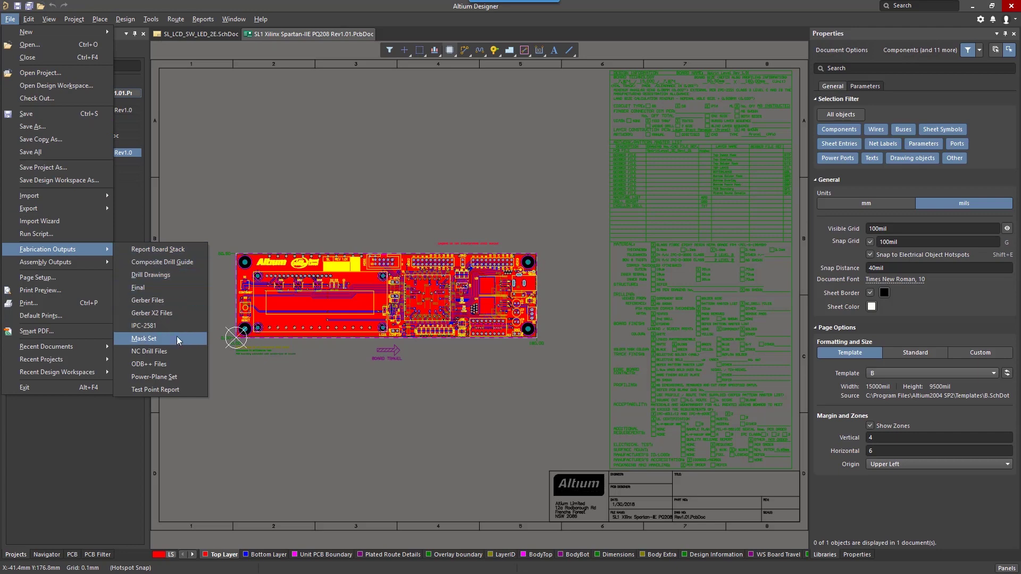
{"action": "left_click", "coordinate": [178, 352]}
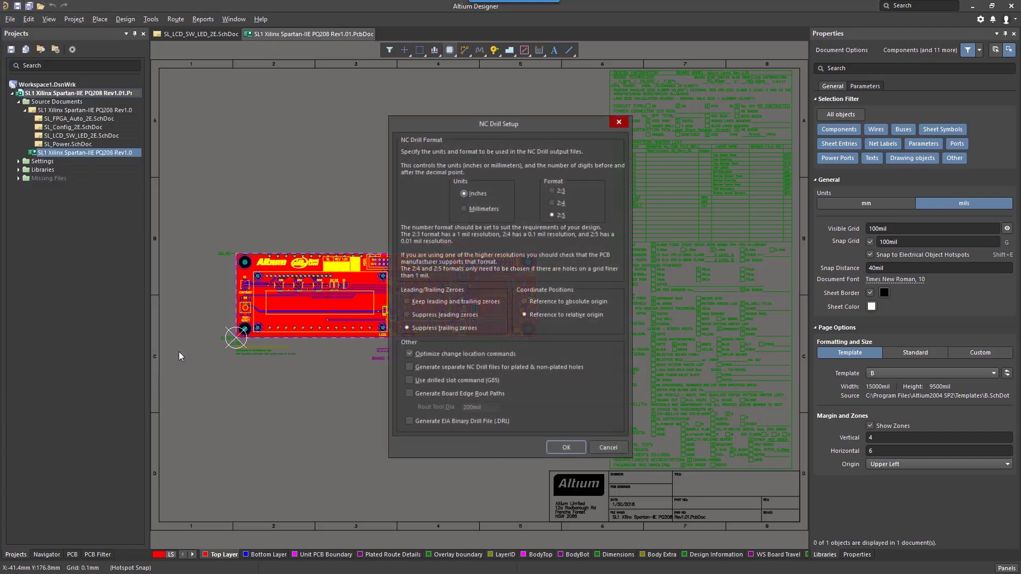
{"action": "left_click", "coordinate": [567, 447]}
{"action": "left_click", "coordinate": [12, 20]}
{"action": "mouse_move", "coordinate": [69, 250]}
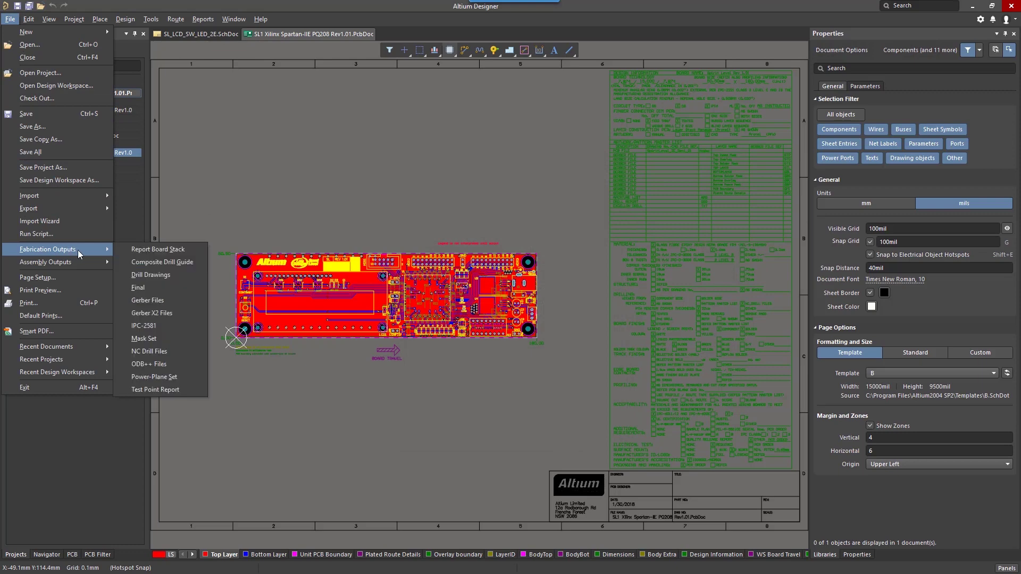
{"action": "left_click", "coordinate": [192, 363]}
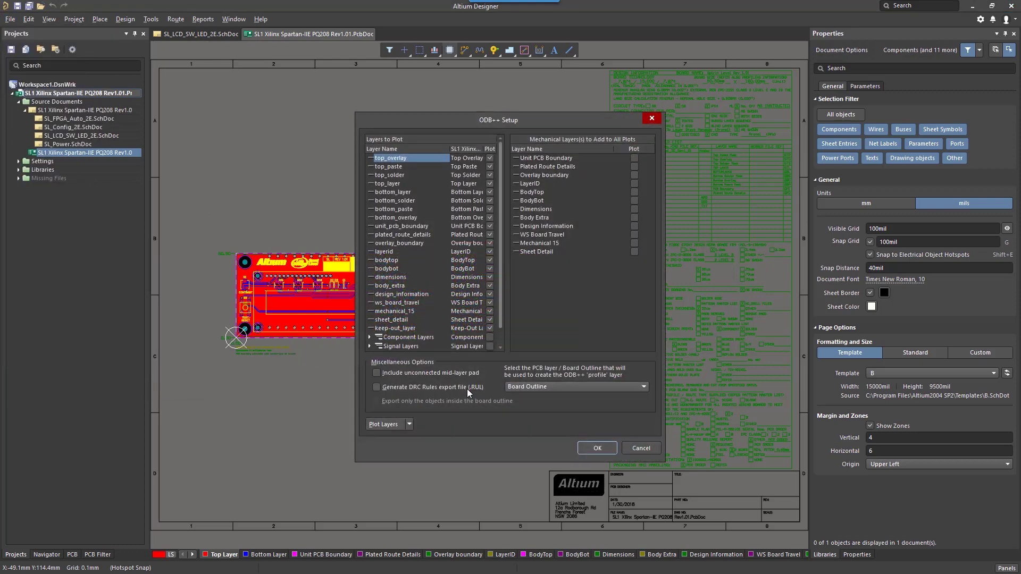
{"action": "left_click", "coordinate": [634, 447]}
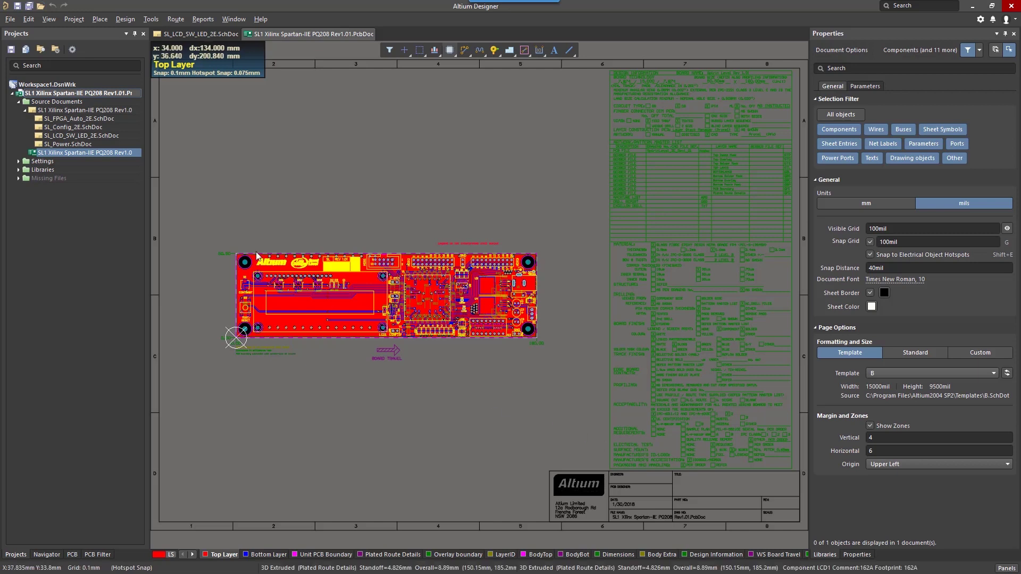
Step: Add a new Output Job File, Job1.OutJob, to the project
{"action": "right_click", "coordinate": [100, 94]}
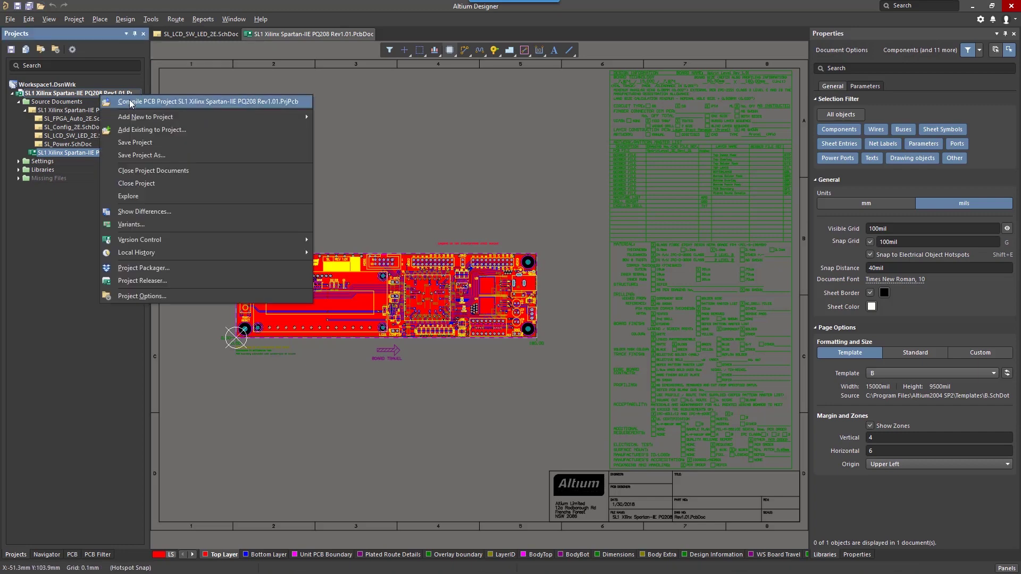
{"action": "mouse_move", "coordinate": [200, 119]}
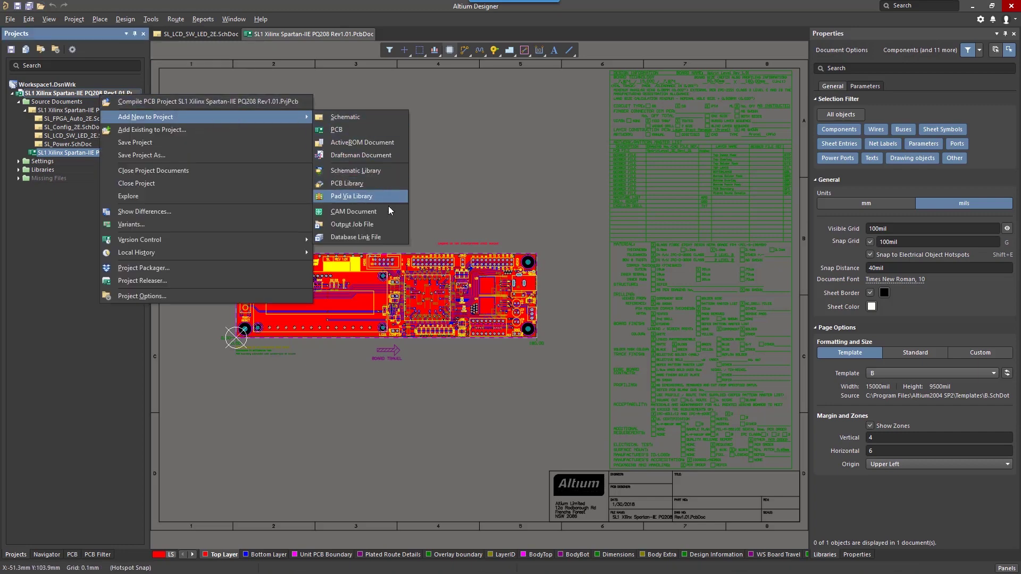
{"action": "left_click", "coordinate": [386, 228]}
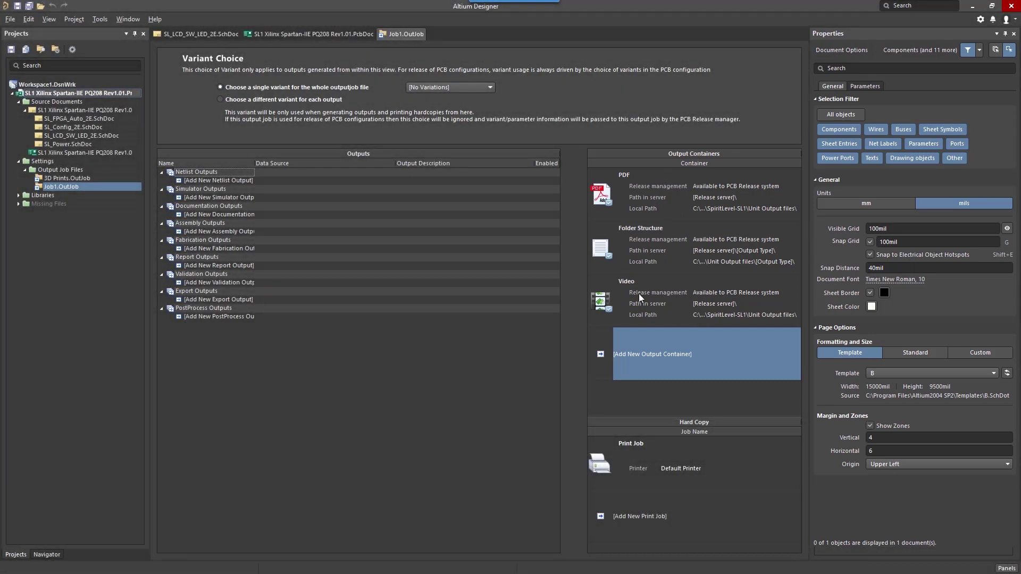
Step: Keep the variant at No Variations and bring up the Schematic Prints documentation output choices
{"action": "left_click", "coordinate": [448, 87]}
{"action": "left_click", "coordinate": [449, 106]}
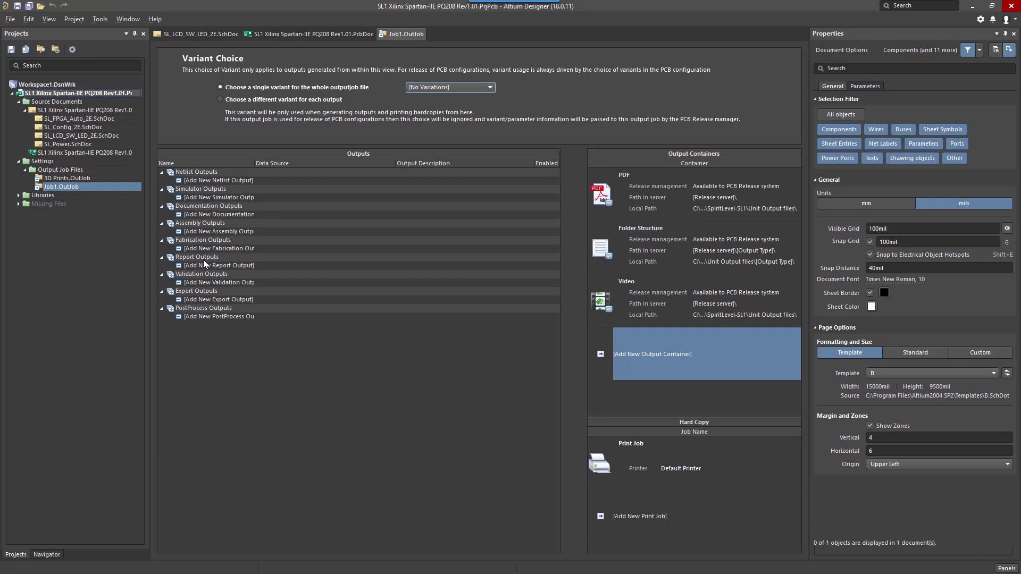
{"action": "left_click", "coordinate": [199, 215]}
{"action": "mouse_move", "coordinate": [239, 324]}
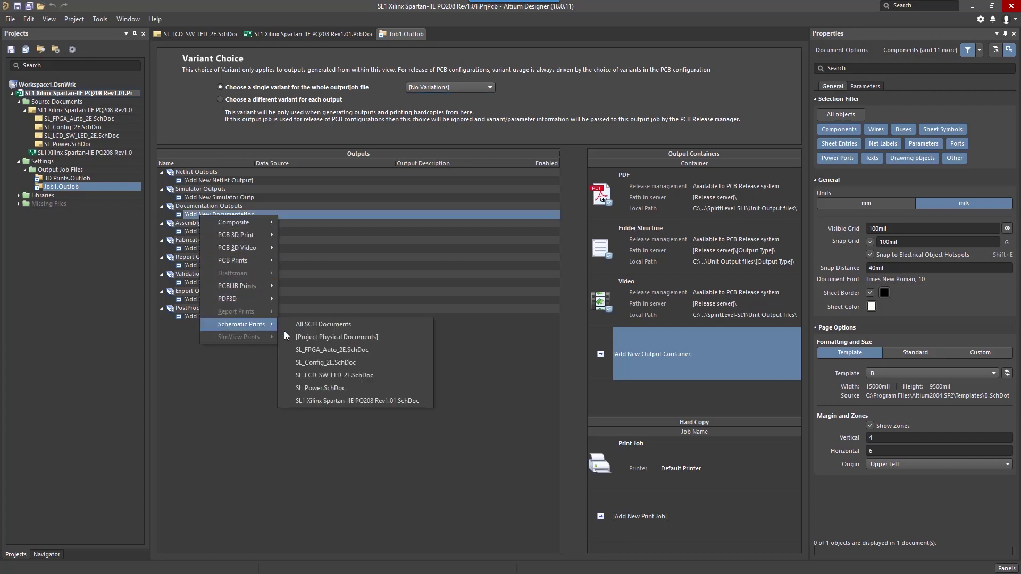
{"action": "left_click", "coordinate": [340, 342]}
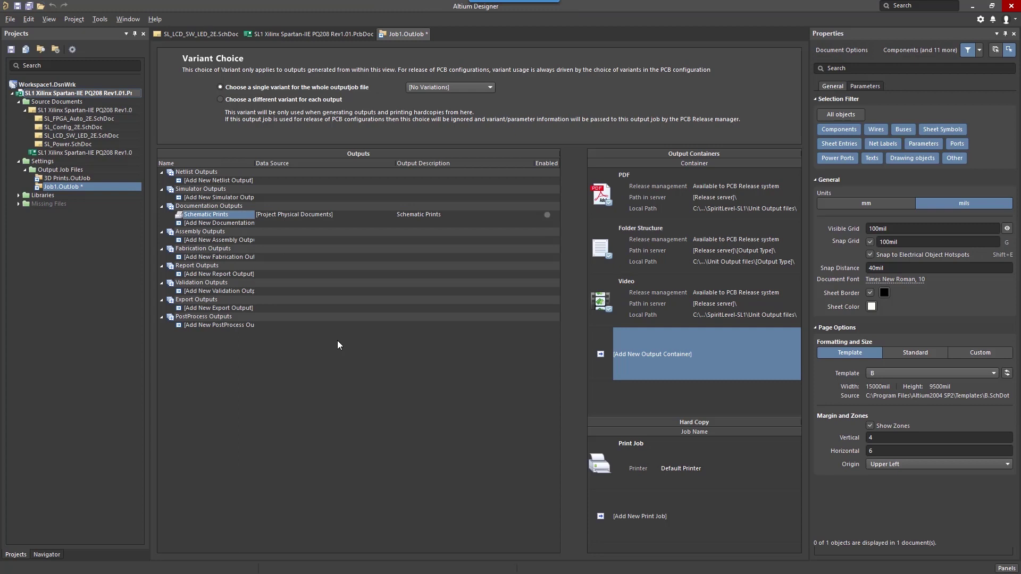
{"action": "right_click", "coordinate": [228, 216]}
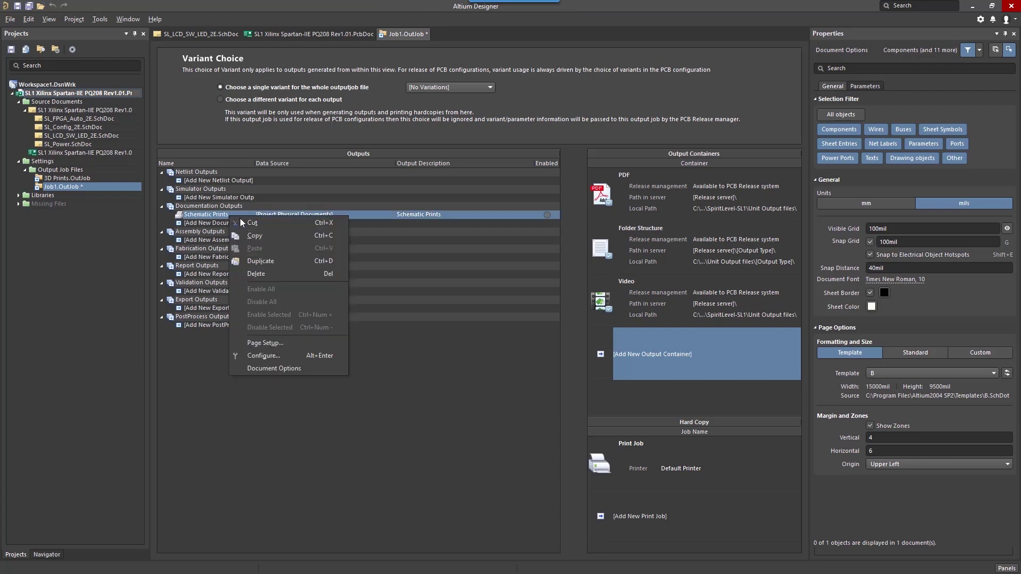
{"action": "left_click", "coordinate": [301, 355]}
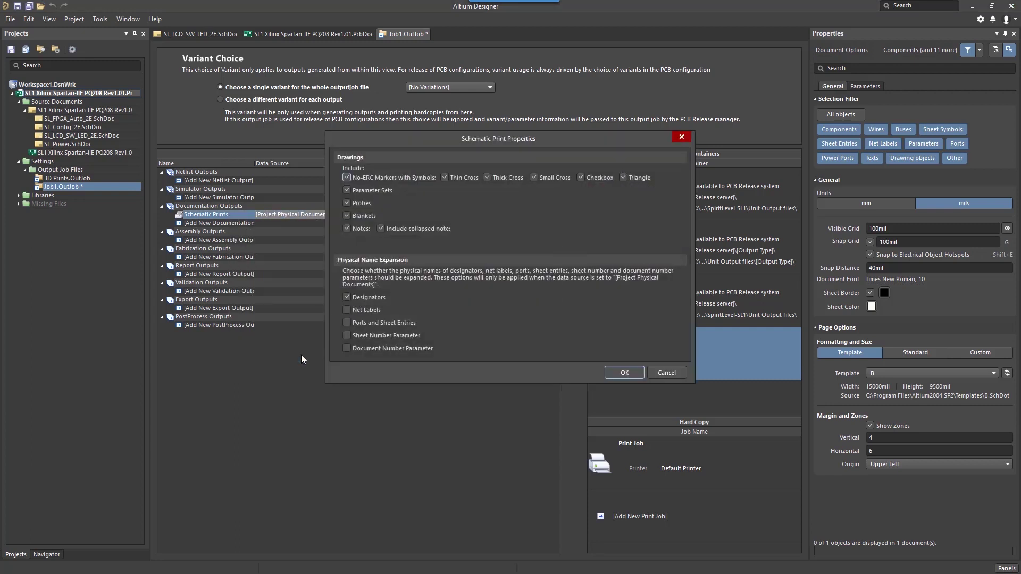
{"action": "left_click", "coordinate": [653, 372]}
{"action": "right_click", "coordinate": [251, 215]}
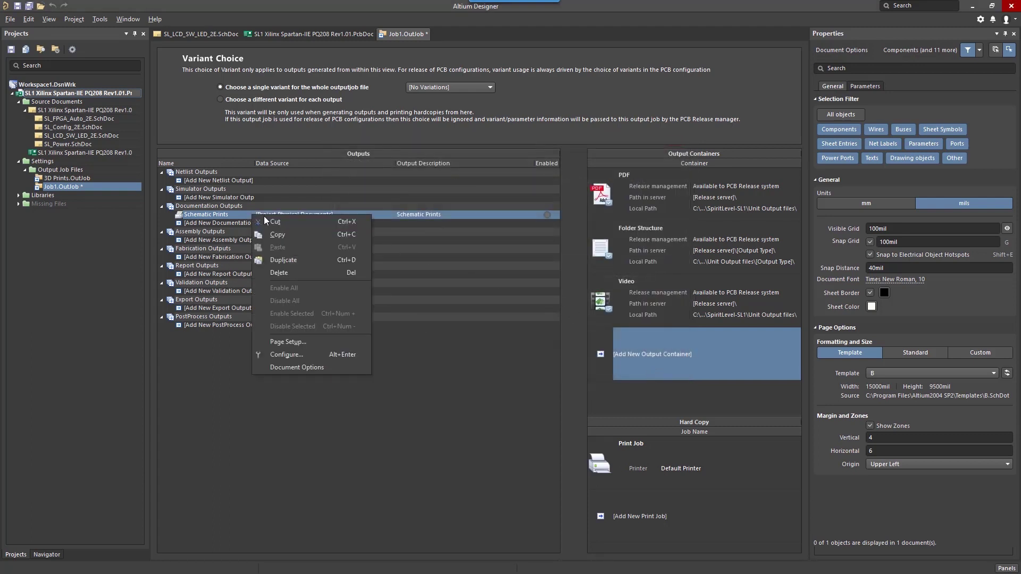
{"action": "left_click", "coordinate": [349, 337]}
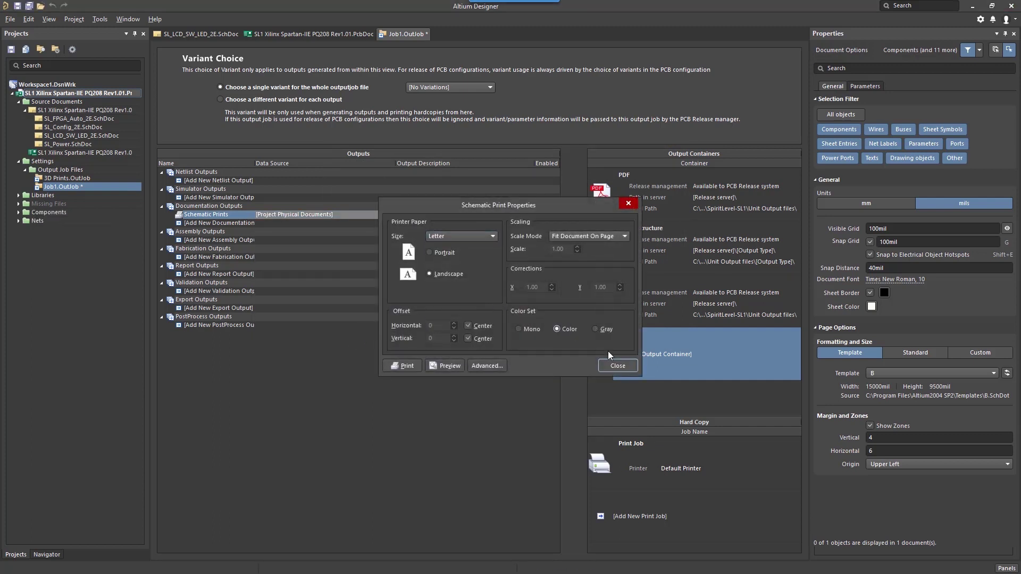
{"action": "left_click", "coordinate": [614, 366]}
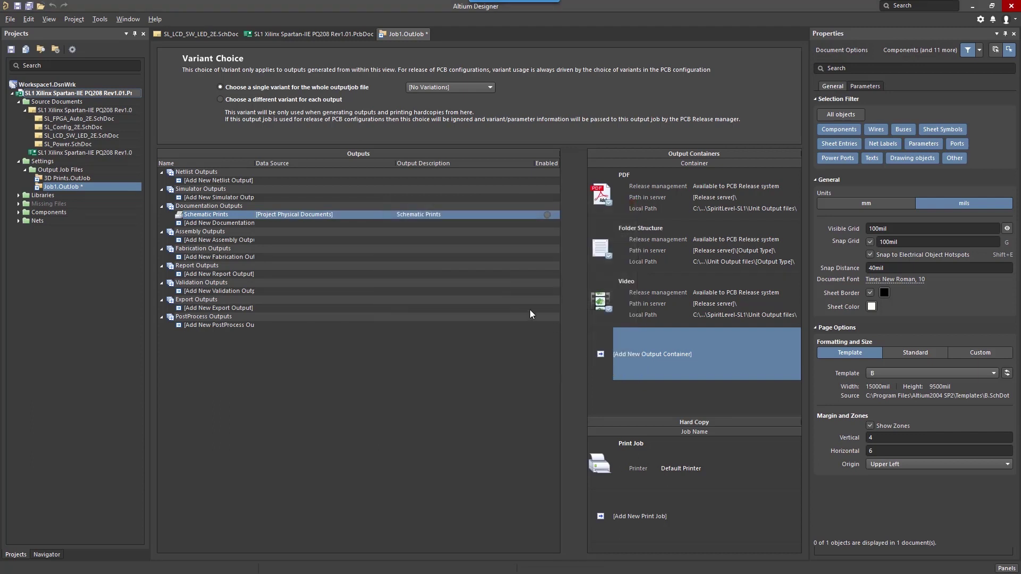
Step: Add a new Draftsman document to the project using the Default Fabrication Drawing template
{"action": "right_click", "coordinate": [114, 93]}
{"action": "mouse_move", "coordinate": [176, 116]}
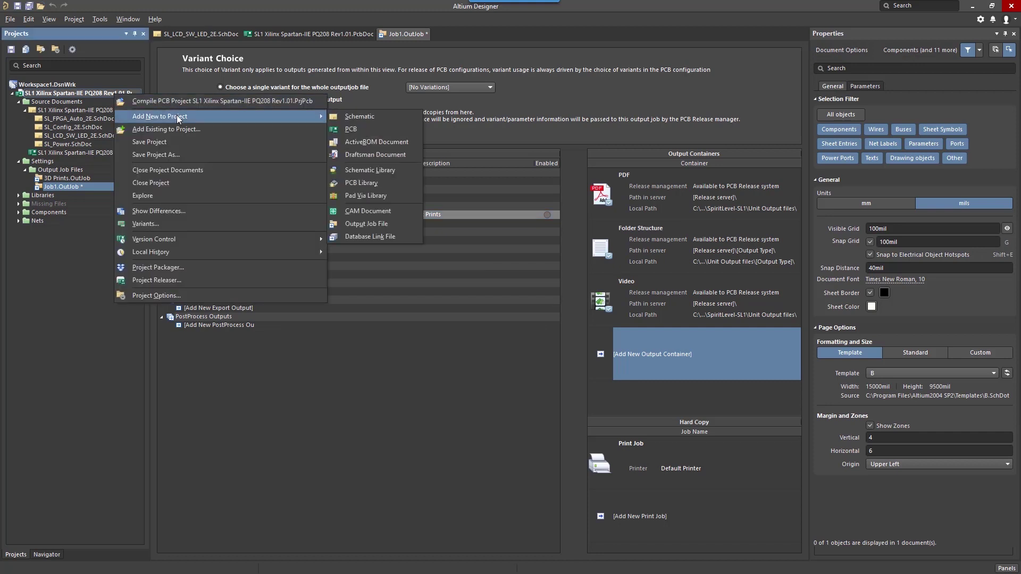
{"action": "left_click", "coordinate": [368, 155]}
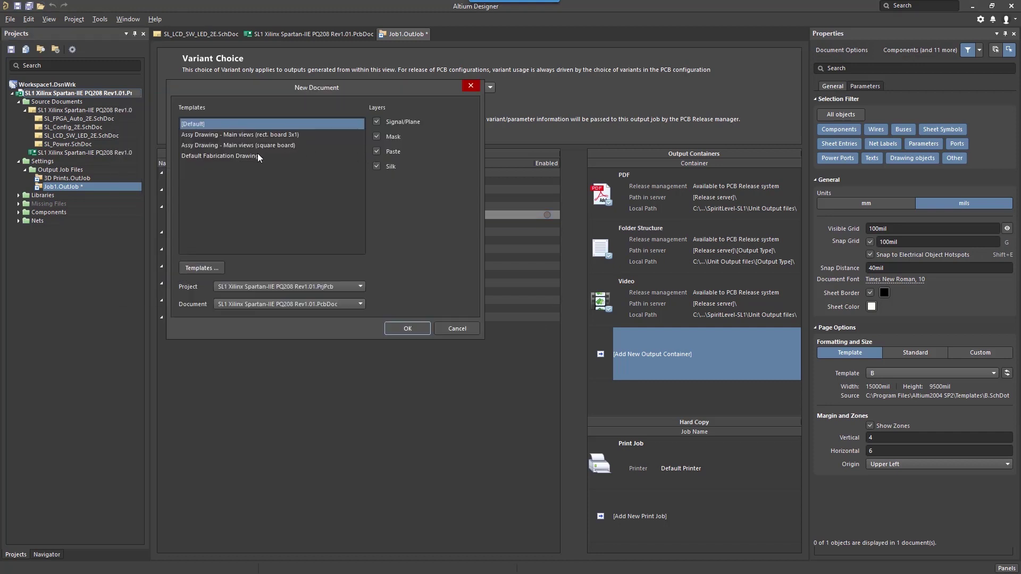
{"action": "left_click", "coordinate": [258, 155]}
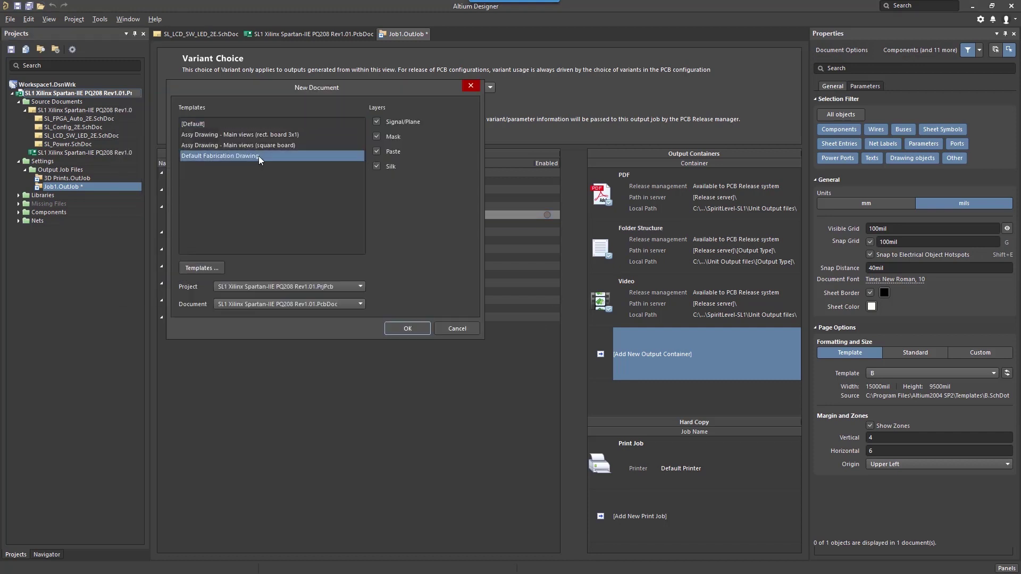
{"action": "left_click", "coordinate": [407, 328]}
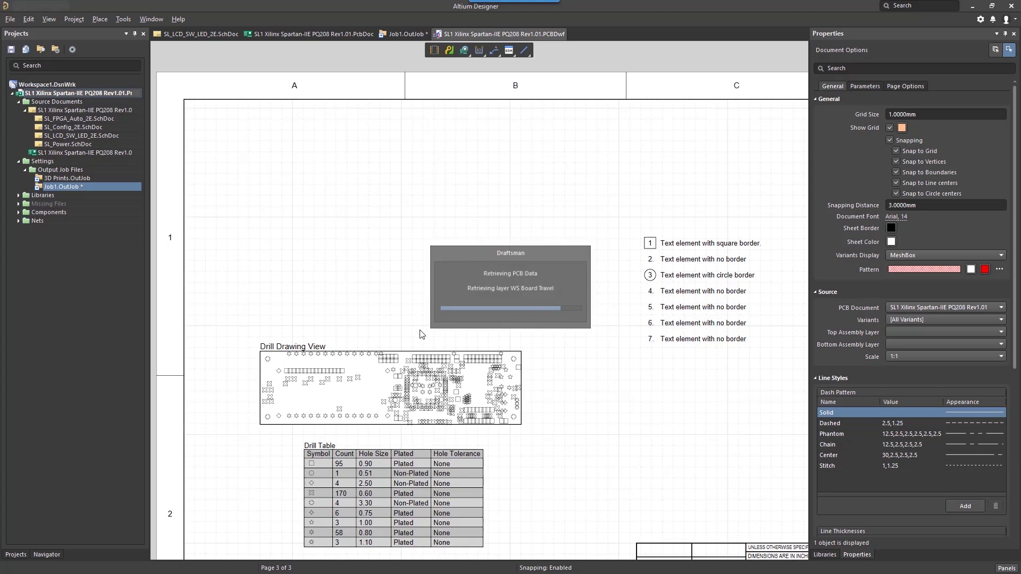
Step: Review the drawing's pages, then reopen Job1.OutJob
{"action": "scroll", "coordinate": [420, 334], "scroll_direction": "down", "scroll_amount": 10}
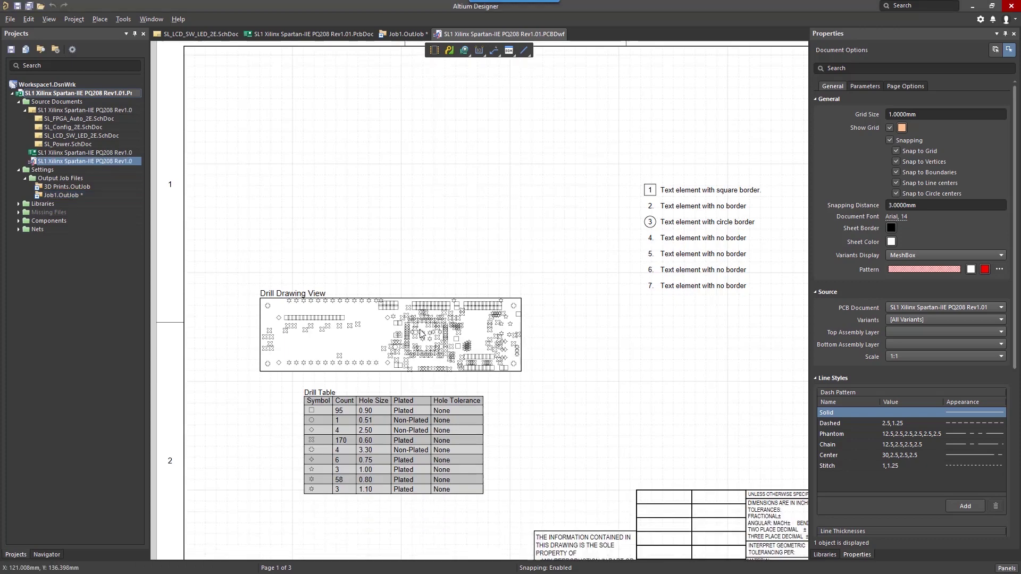
{"action": "scroll", "coordinate": [420, 334], "scroll_direction": "down", "scroll_amount": 10}
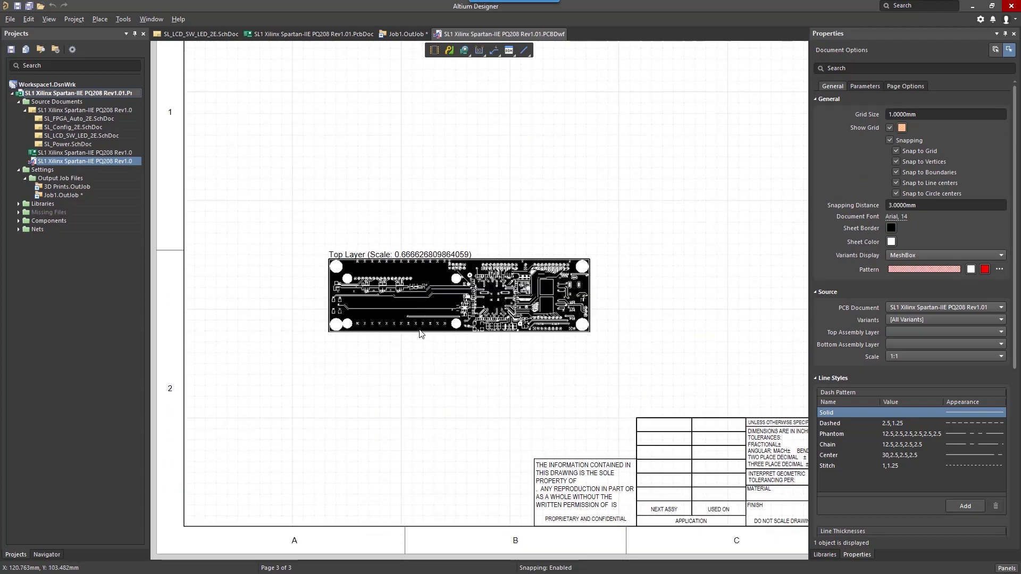
{"action": "double_click", "coordinate": [77, 196]}
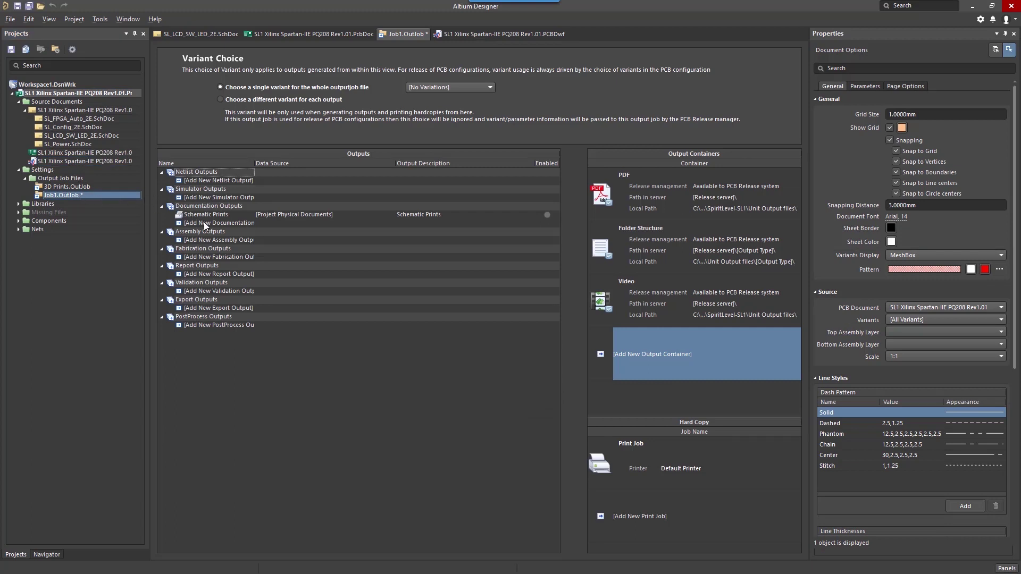
Step: Add a Draftsman documentation output covering all Draftsman documents
{"action": "left_click", "coordinate": [204, 223]}
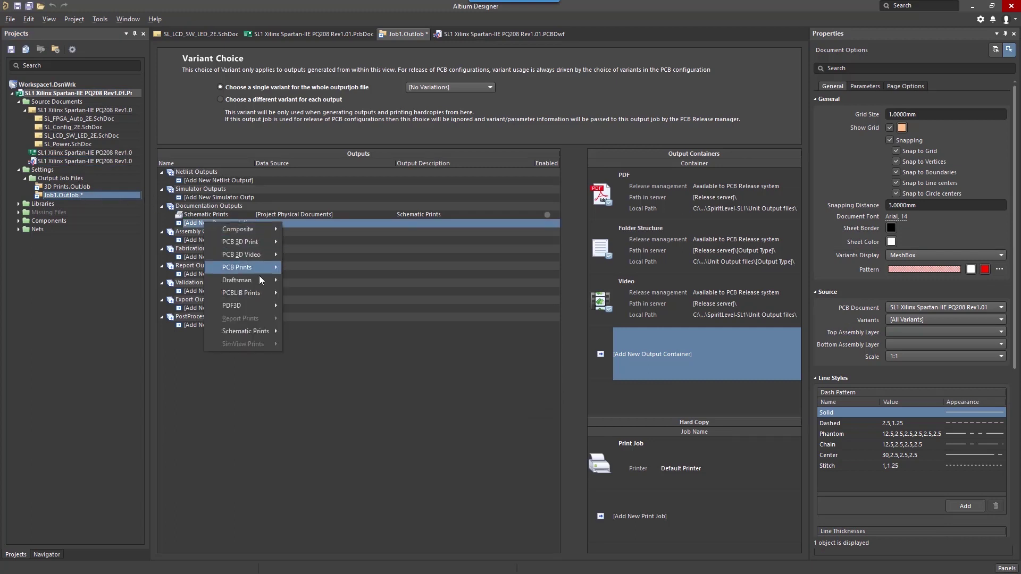
{"action": "mouse_move", "coordinate": [261, 286]}
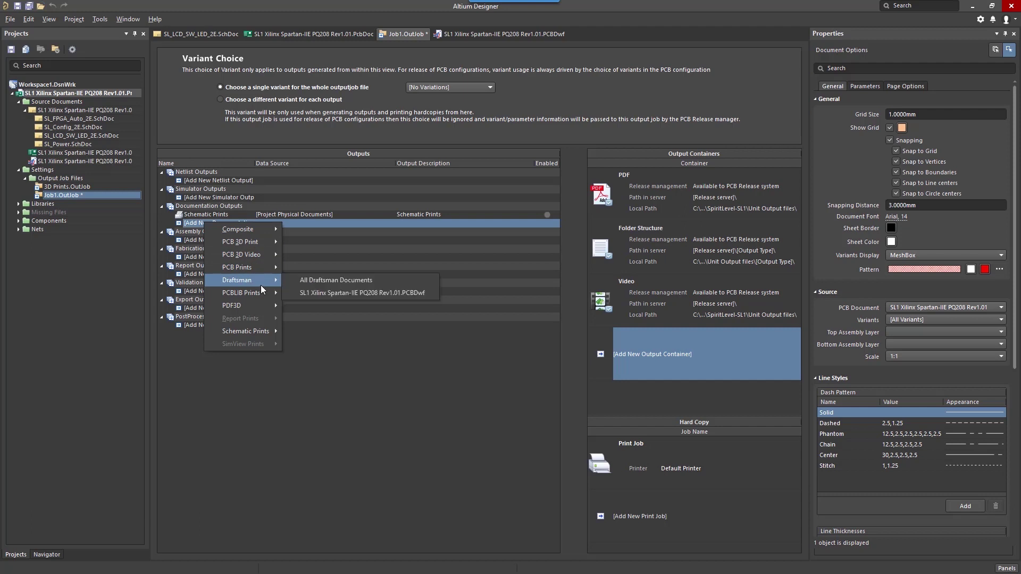
{"action": "left_click", "coordinate": [338, 279]}
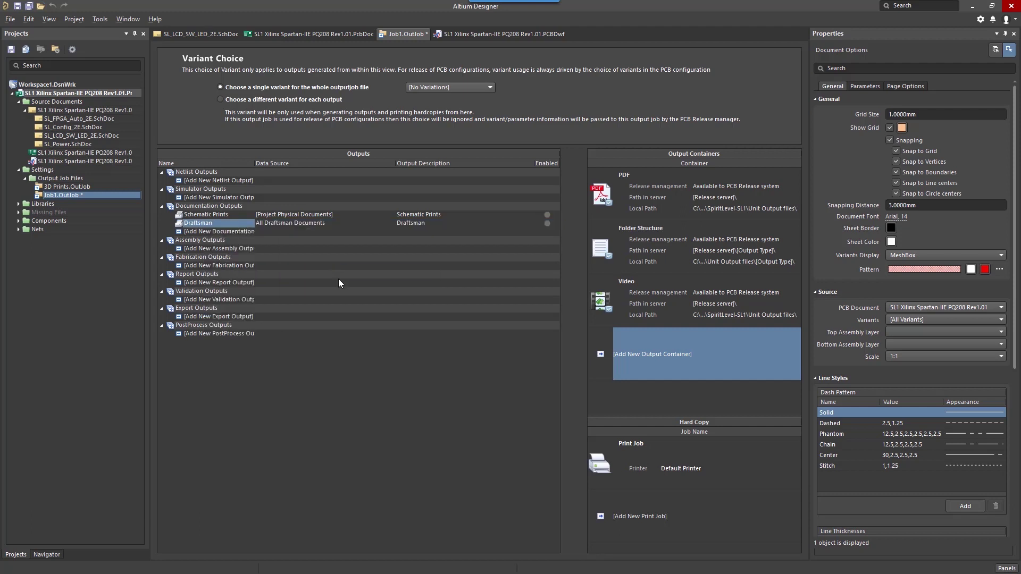
Step: Add a pick and place assembly output sourced from the PCB Document
{"action": "left_click", "coordinate": [241, 248]}
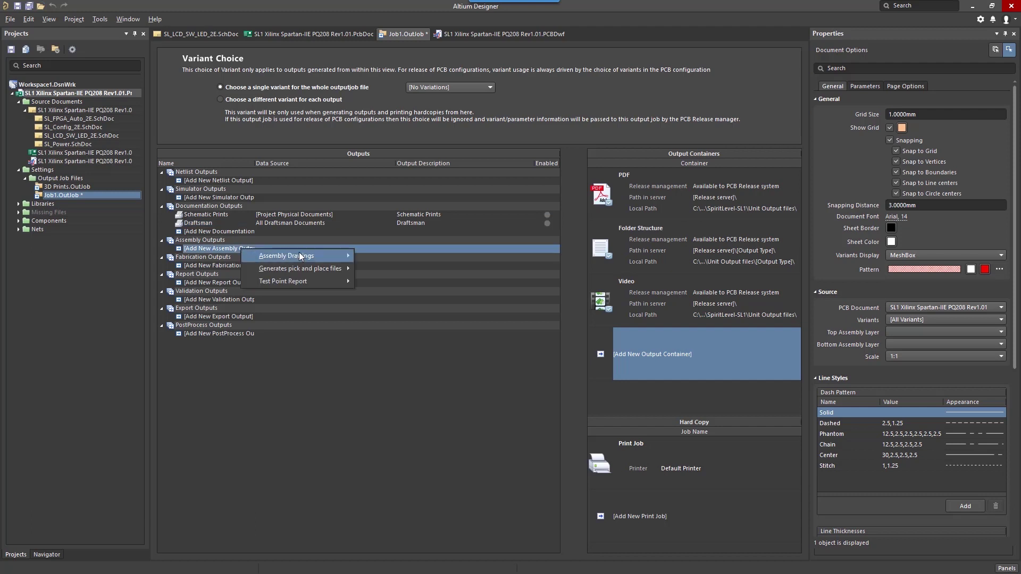
{"action": "mouse_move", "coordinate": [325, 274]}
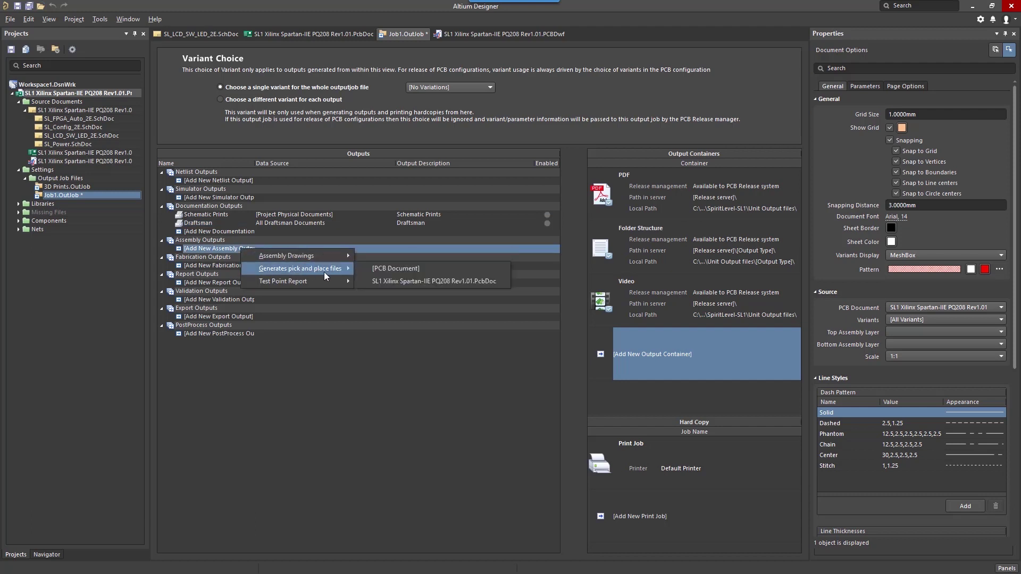
{"action": "left_click", "coordinate": [401, 270]}
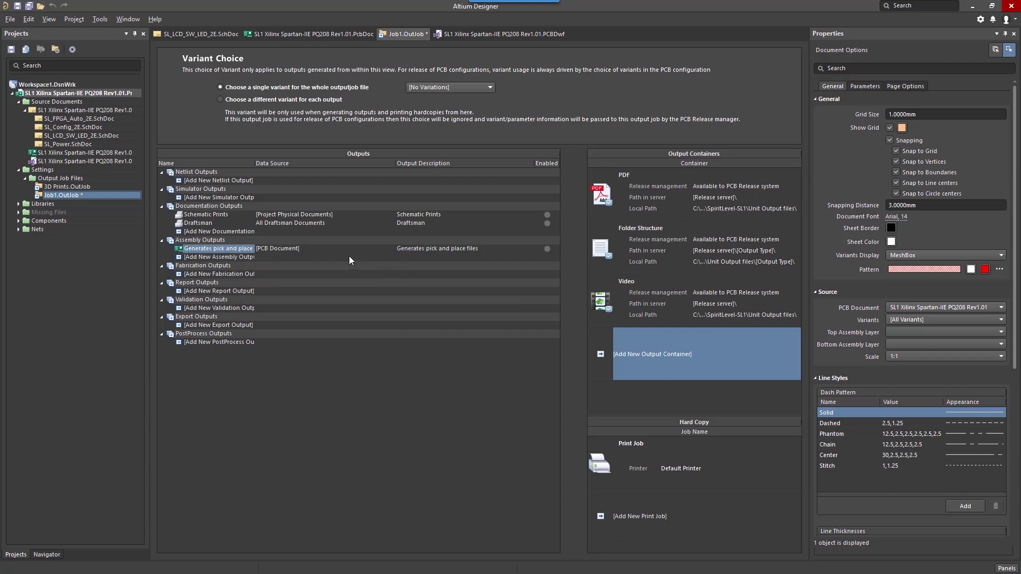
Step: Configure pick and place columns: include ComponentKind, exclude Description, and move Comment after Layer
{"action": "right_click", "coordinate": [245, 250]}
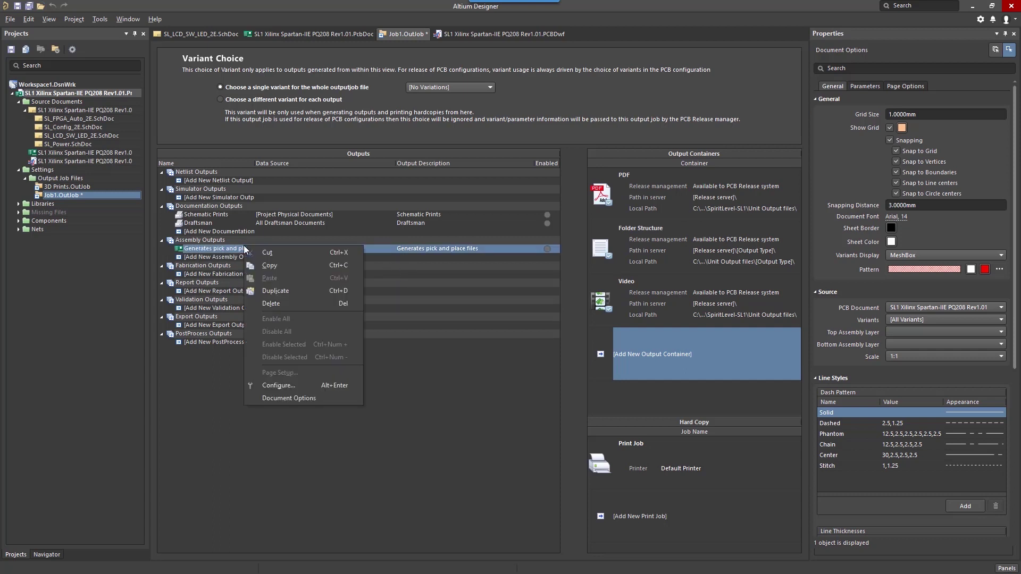
{"action": "left_click", "coordinate": [329, 383]}
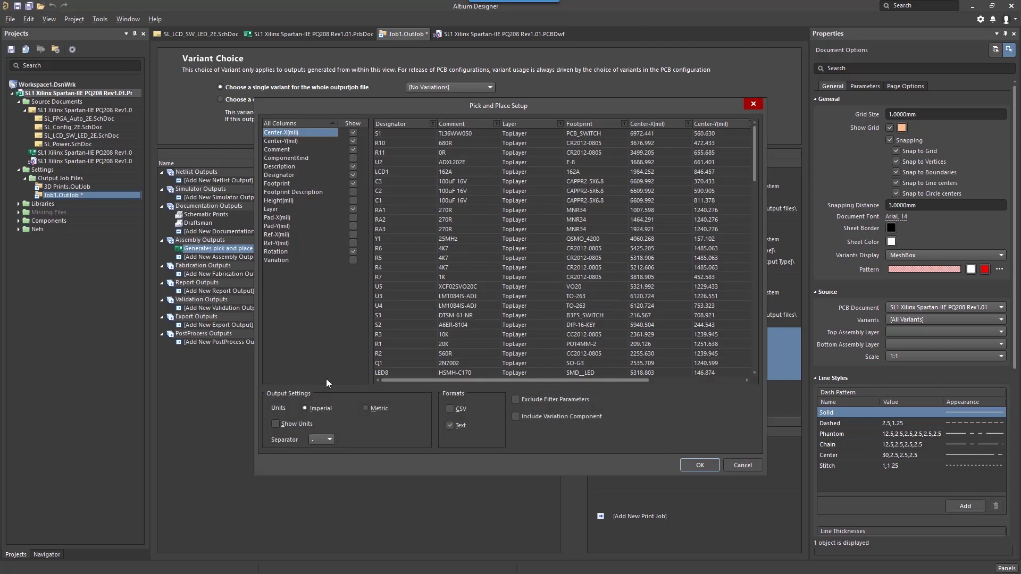
{"action": "left_click", "coordinate": [353, 158]}
{"action": "left_click", "coordinate": [353, 167]}
{"action": "left_click", "coordinate": [353, 175]}
{"action": "left_click_drag", "start_coordinate": [432, 124], "coordinate": [497, 124]}
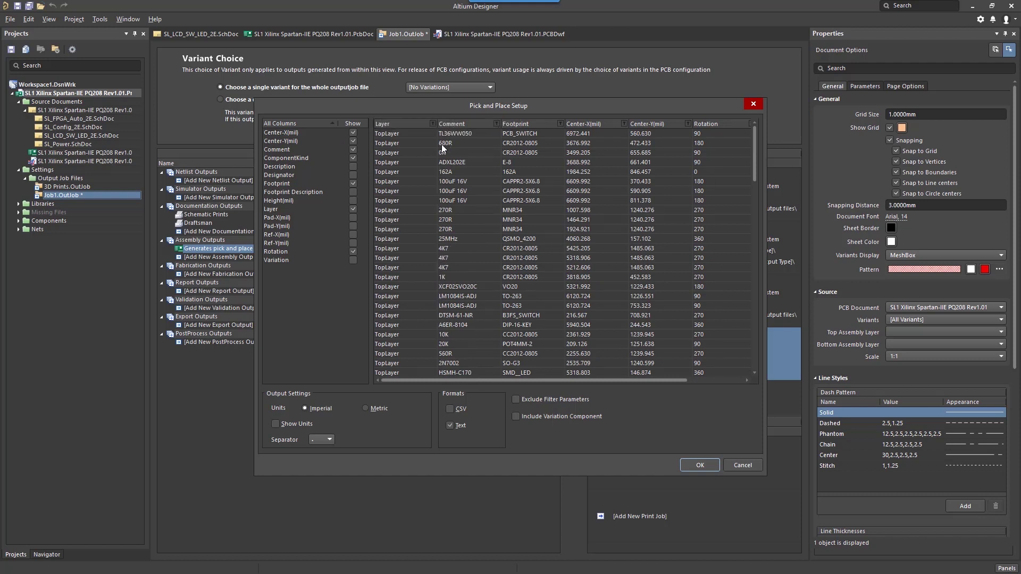
{"action": "left_click", "coordinate": [353, 175]}
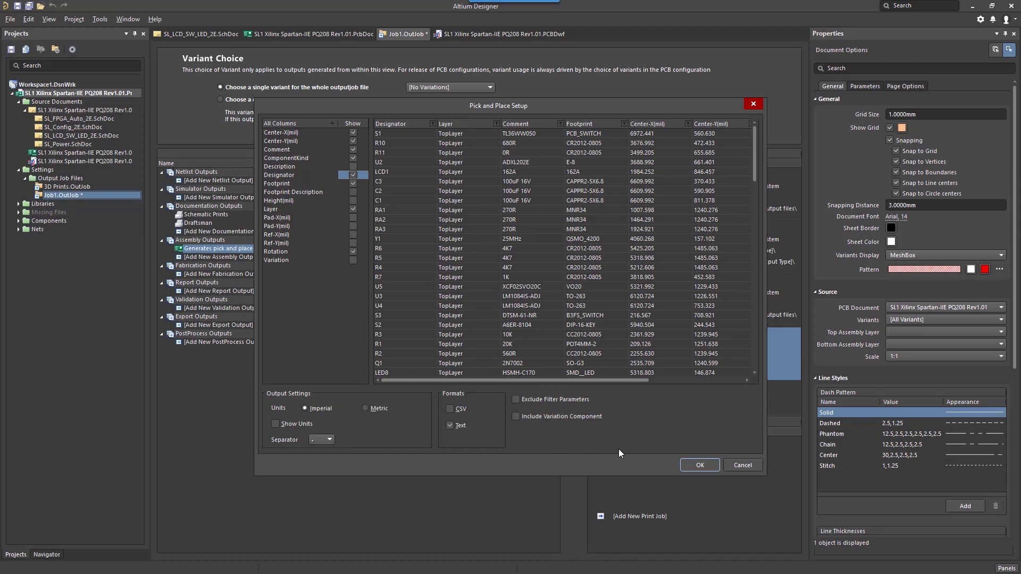
{"action": "left_click", "coordinate": [725, 462]}
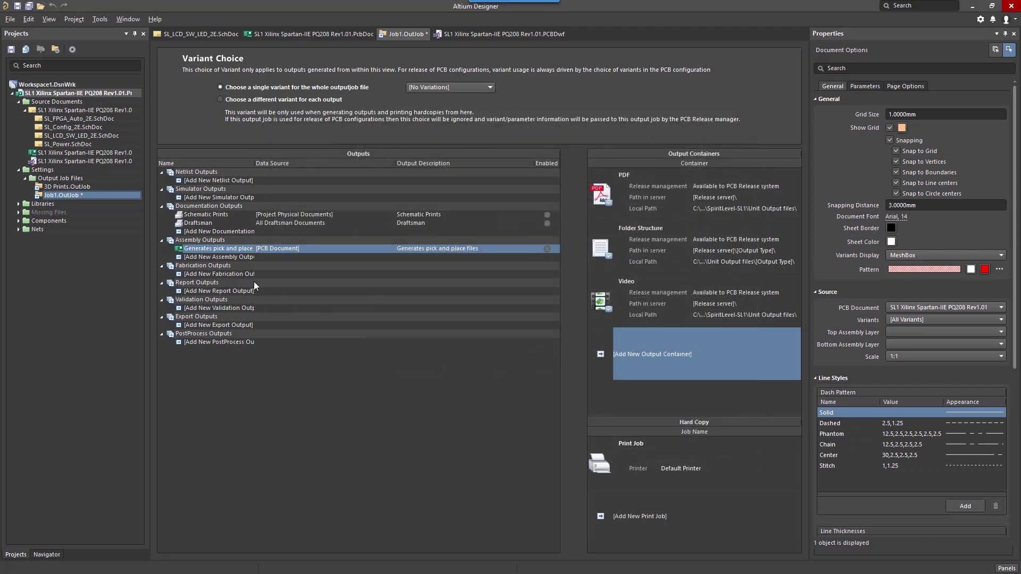
Step: Add a Test Point Report assembly output and a Gerber Files fabrication output for the PCB
{"action": "left_click", "coordinate": [232, 256]}
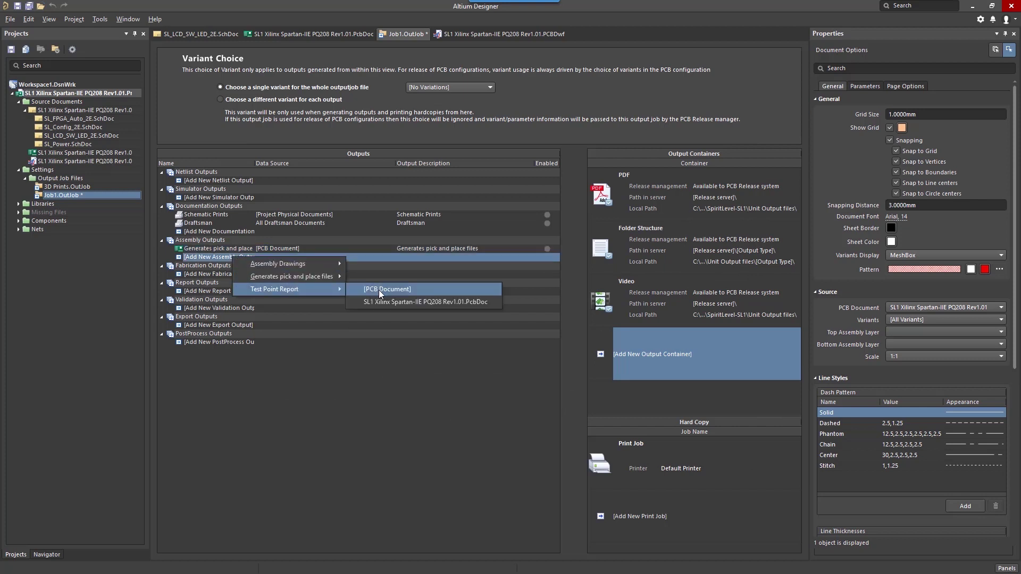
{"action": "left_click", "coordinate": [380, 290]}
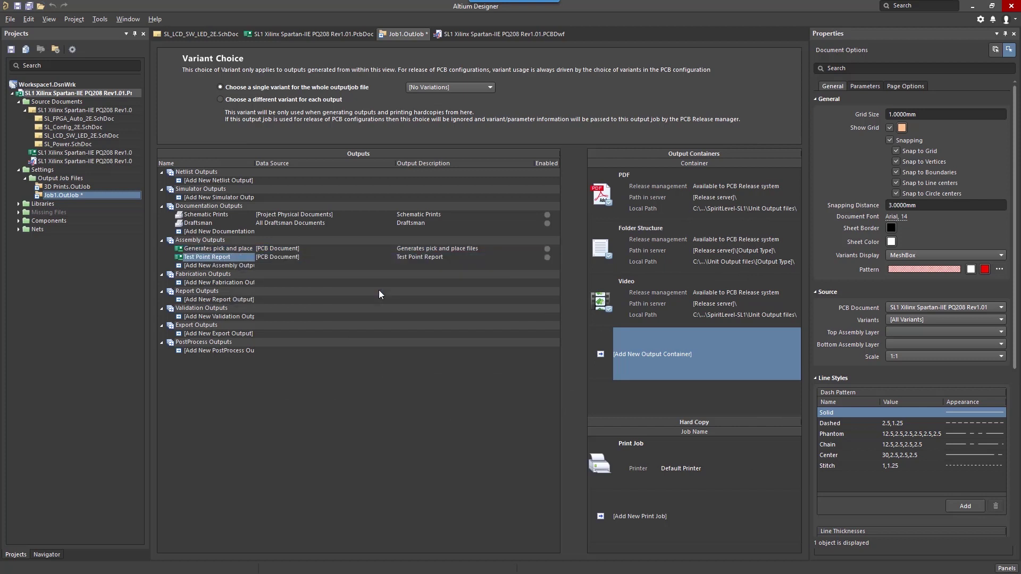
{"action": "left_click", "coordinate": [236, 282]}
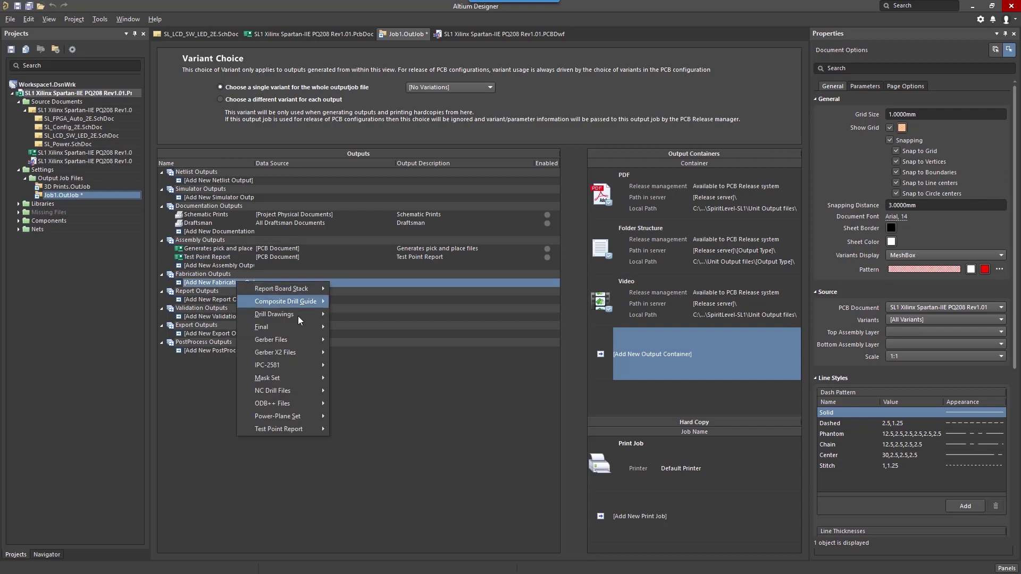
{"action": "mouse_move", "coordinate": [305, 341]}
{"action": "left_click", "coordinate": [364, 341]}
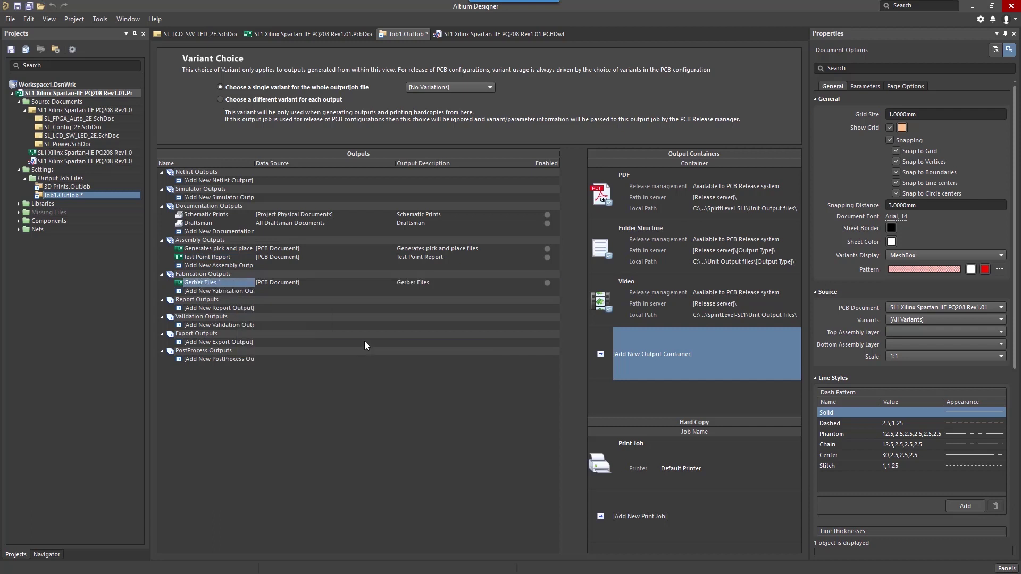
Step: Set the Gerber output's plot layers to Used On and review drill and aperture settings
{"action": "right_click", "coordinate": [235, 282]}
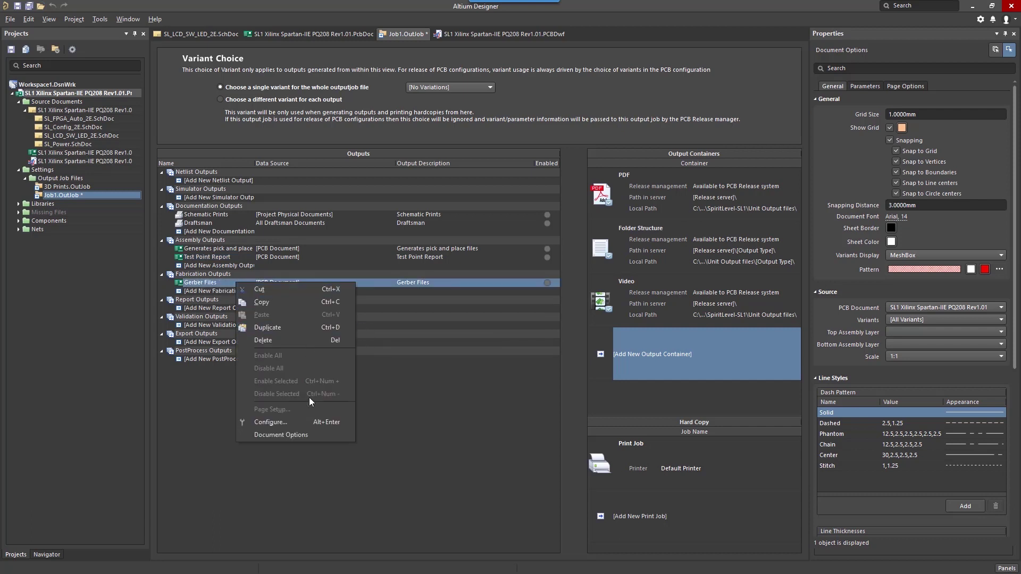
{"action": "left_click", "coordinate": [307, 421]}
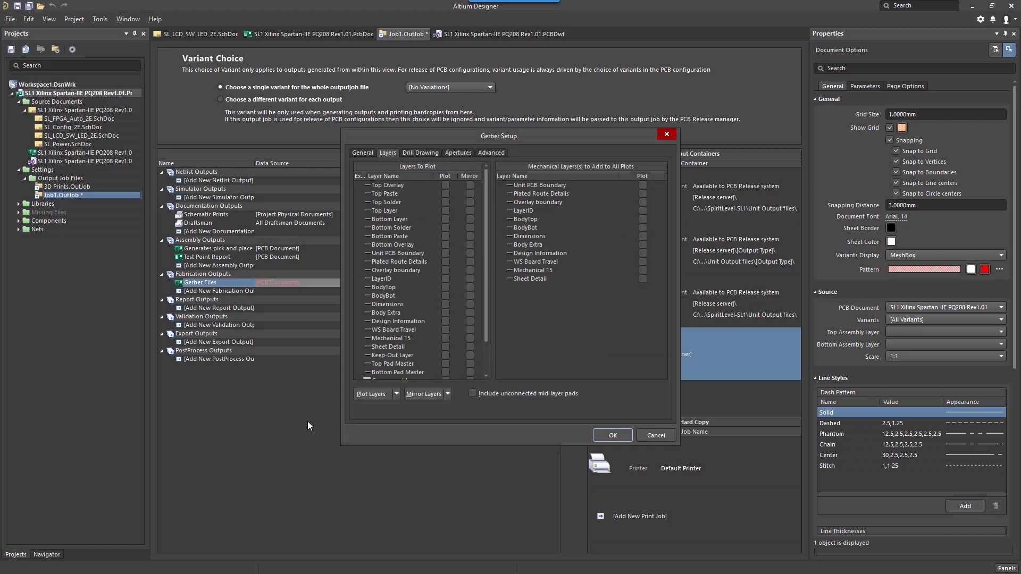
{"action": "left_click", "coordinate": [362, 153]}
{"action": "left_click", "coordinate": [395, 153]}
{"action": "left_click", "coordinate": [396, 394]}
{"action": "left_click", "coordinate": [402, 429]}
{"action": "left_click", "coordinate": [422, 153]}
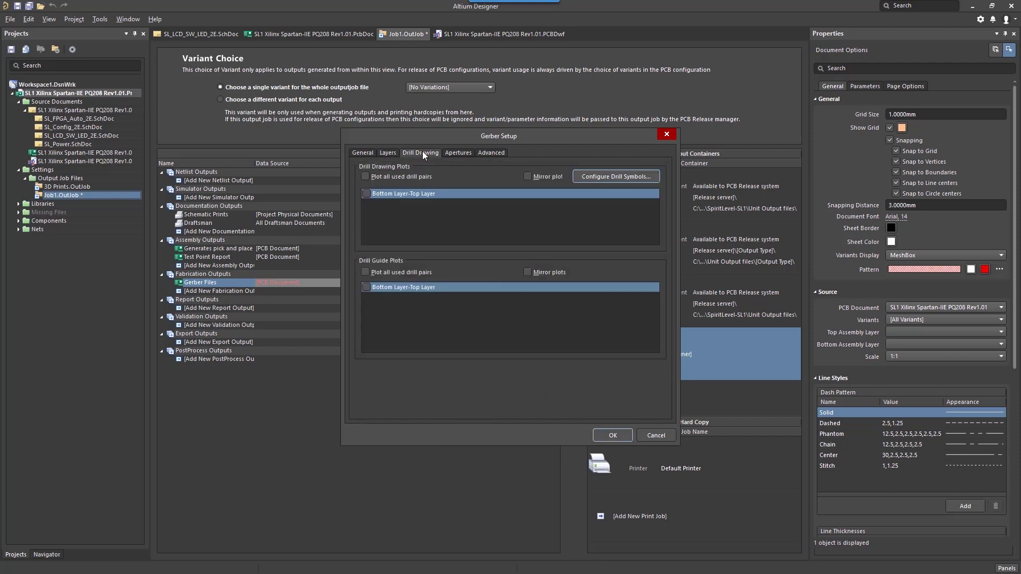
{"action": "left_click", "coordinate": [454, 153]}
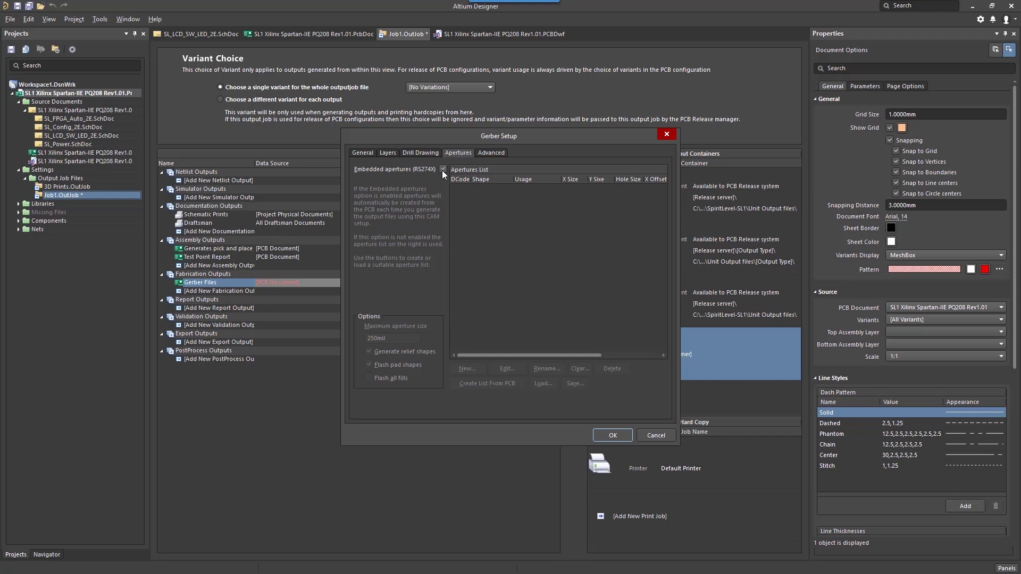
{"action": "left_click", "coordinate": [627, 432]}
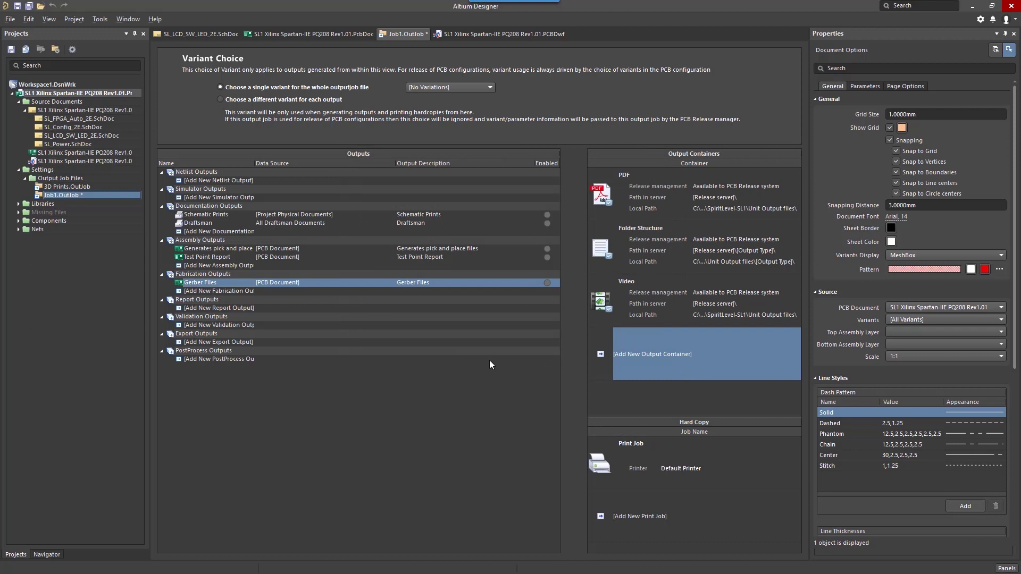
Step: Add an NC Drill Files fabrication output for the PCB Document
{"action": "left_click", "coordinate": [249, 290]}
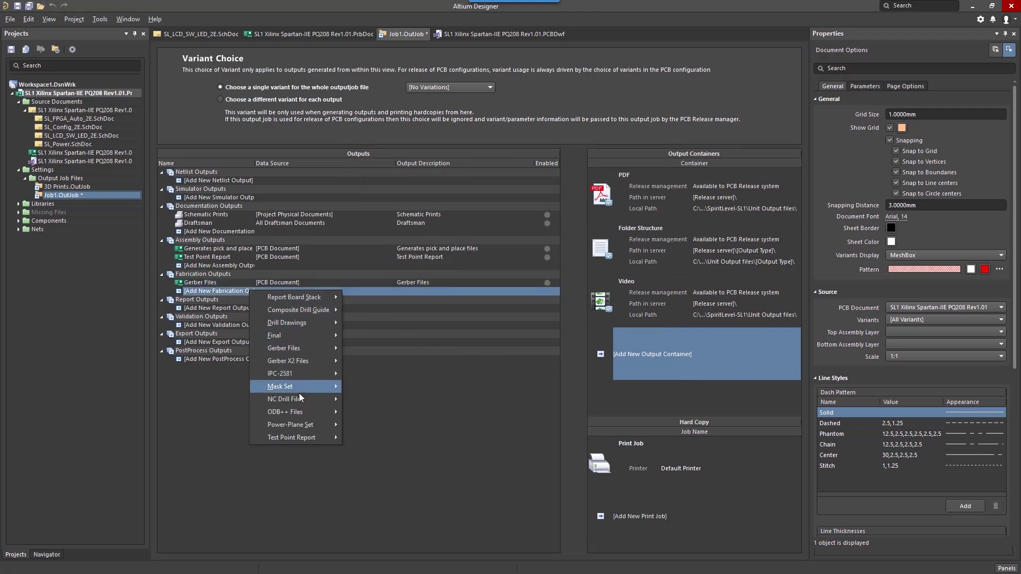
{"action": "mouse_move", "coordinate": [299, 398]}
{"action": "left_click", "coordinate": [364, 399]}
Step: Add an ODB++ Files output from the PCB Document and bring up the Bill of Materials report choices
{"action": "left_click", "coordinate": [235, 299]}
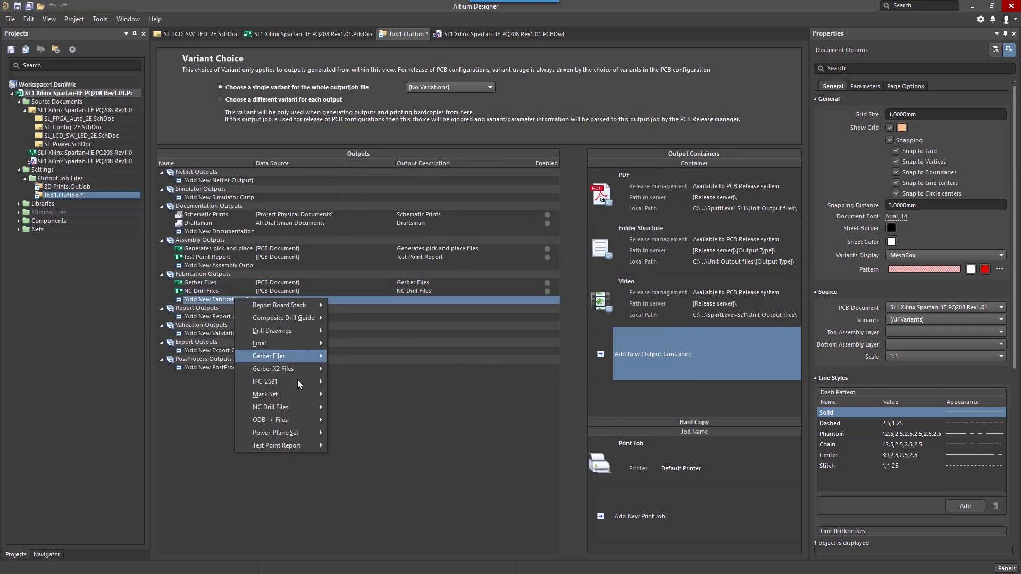
{"action": "mouse_move", "coordinate": [295, 420]}
{"action": "left_click", "coordinate": [363, 423]}
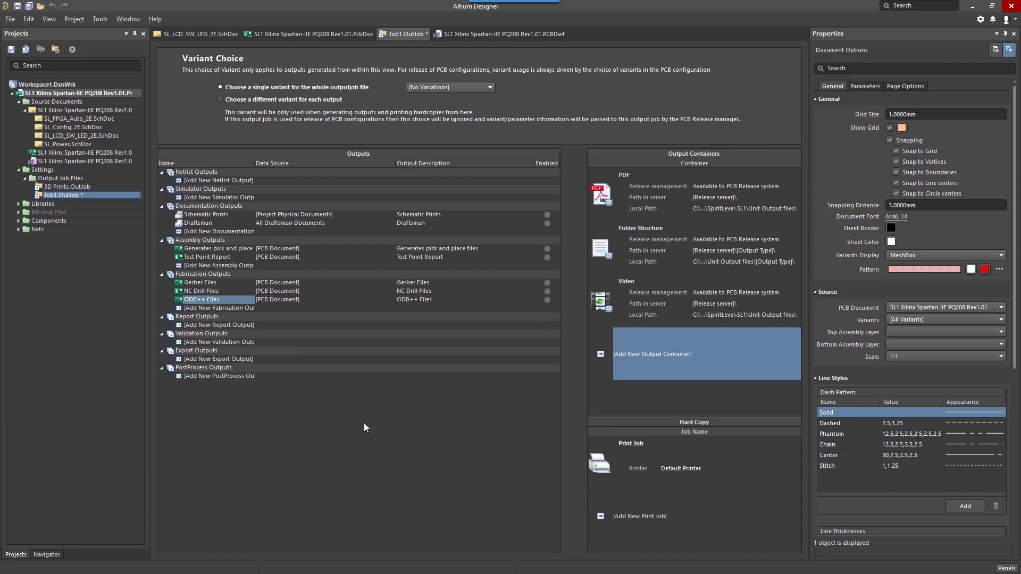
{"action": "left_click", "coordinate": [235, 322]}
{"action": "mouse_move", "coordinate": [298, 329]}
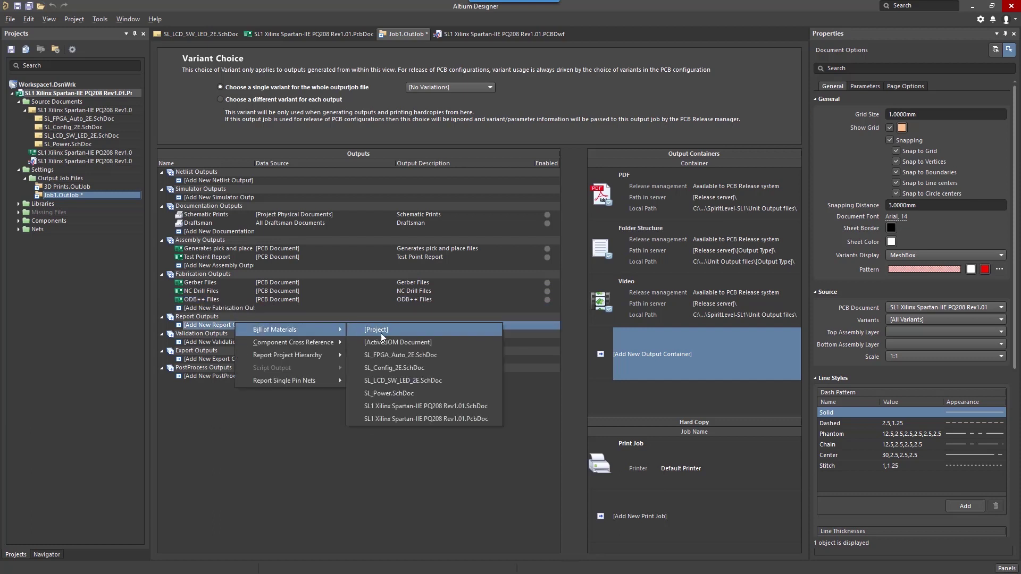
Step: Add a project Bill of Materials report with the Description column moved ahead of Comment
{"action": "left_click", "coordinate": [456, 332]}
{"action": "right_click", "coordinate": [229, 326]}
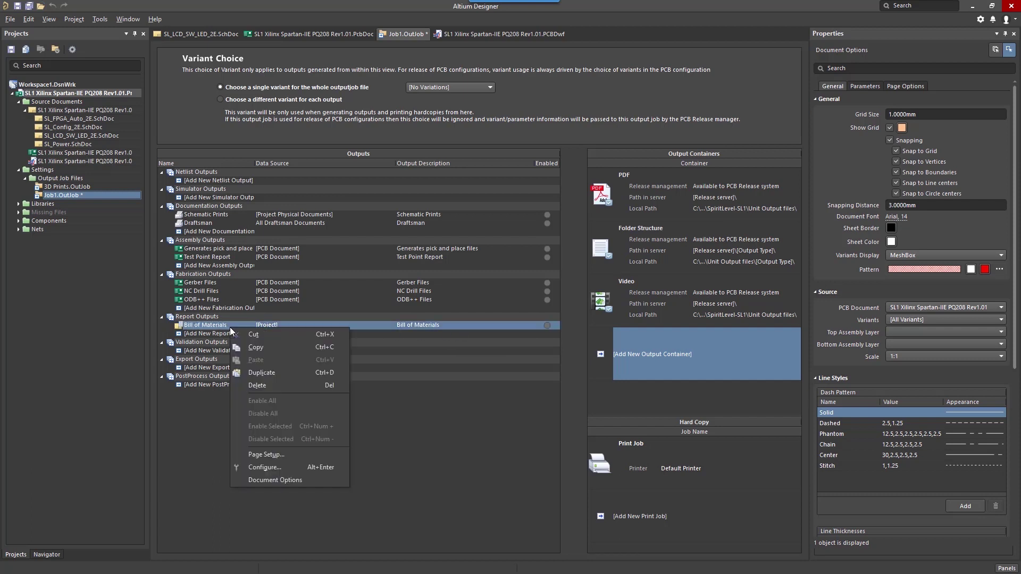
{"action": "left_click", "coordinate": [296, 464]}
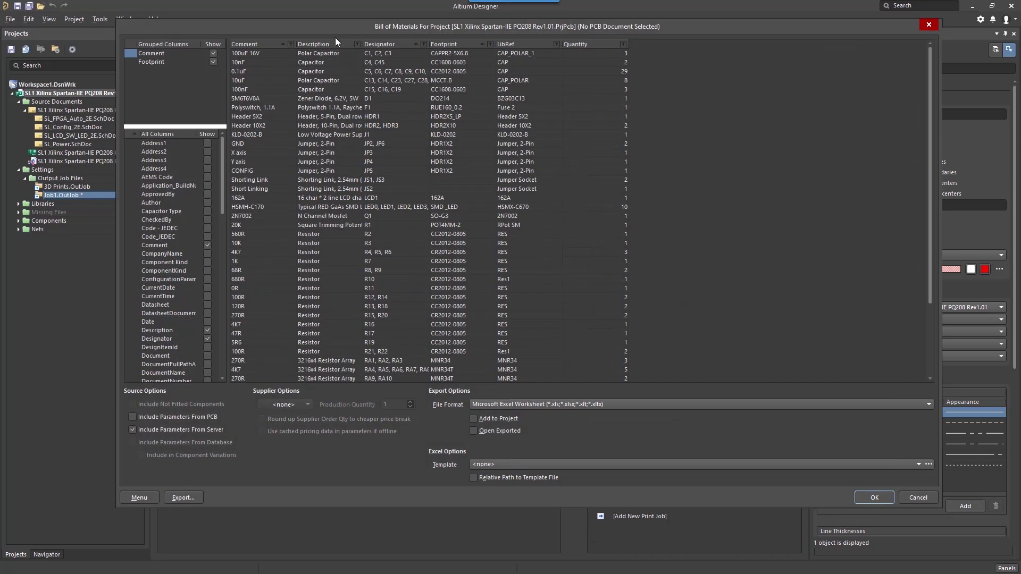
{"action": "left_click_drag", "start_coordinate": [263, 45], "coordinate": [248, 48]}
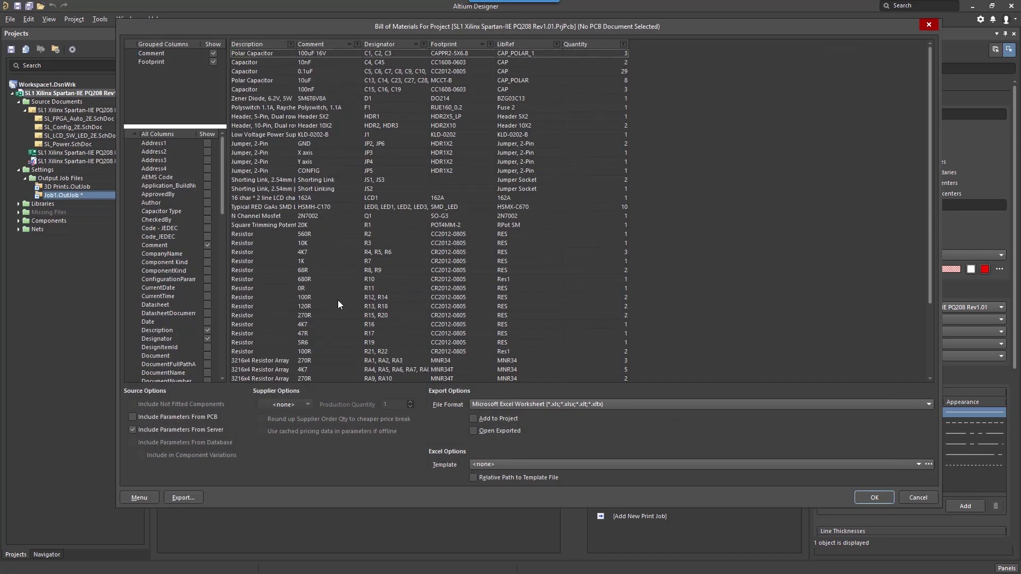
{"action": "left_click", "coordinate": [874, 498]}
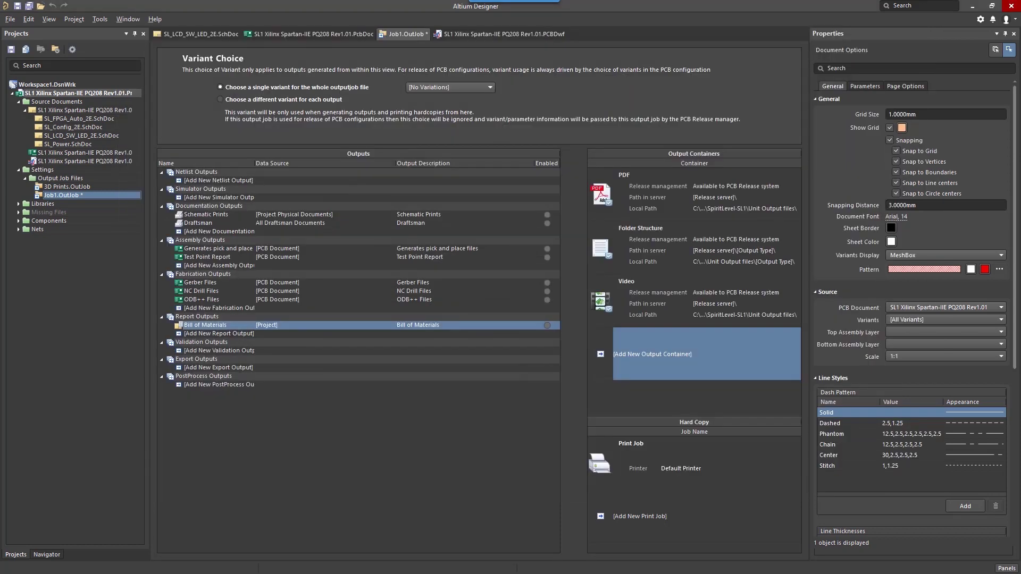
Step: Add a project Electrical Rules Check and a PCB Document Design Rules Check validation output
{"action": "left_click", "coordinate": [245, 348]}
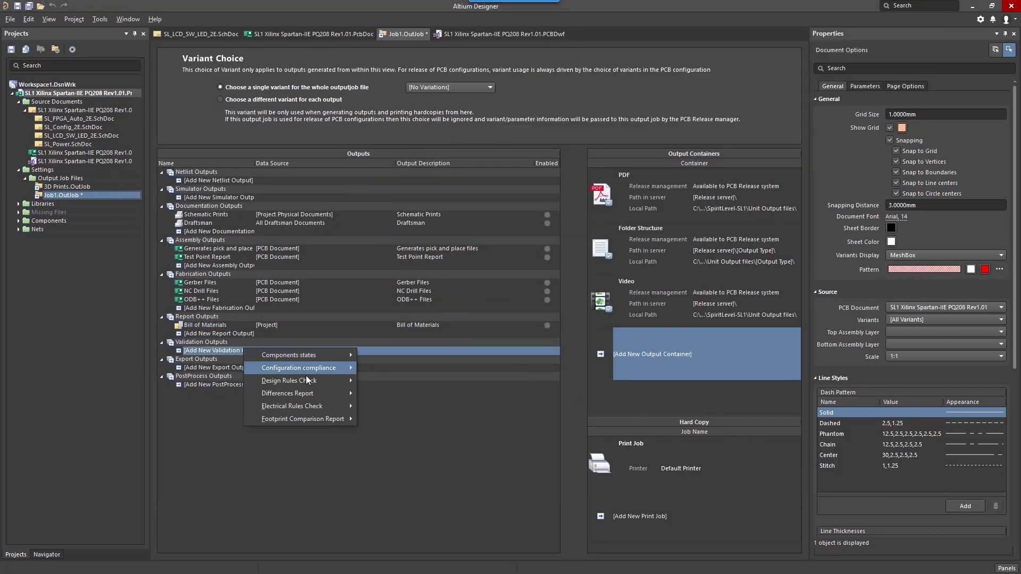
{"action": "mouse_move", "coordinate": [321, 408]}
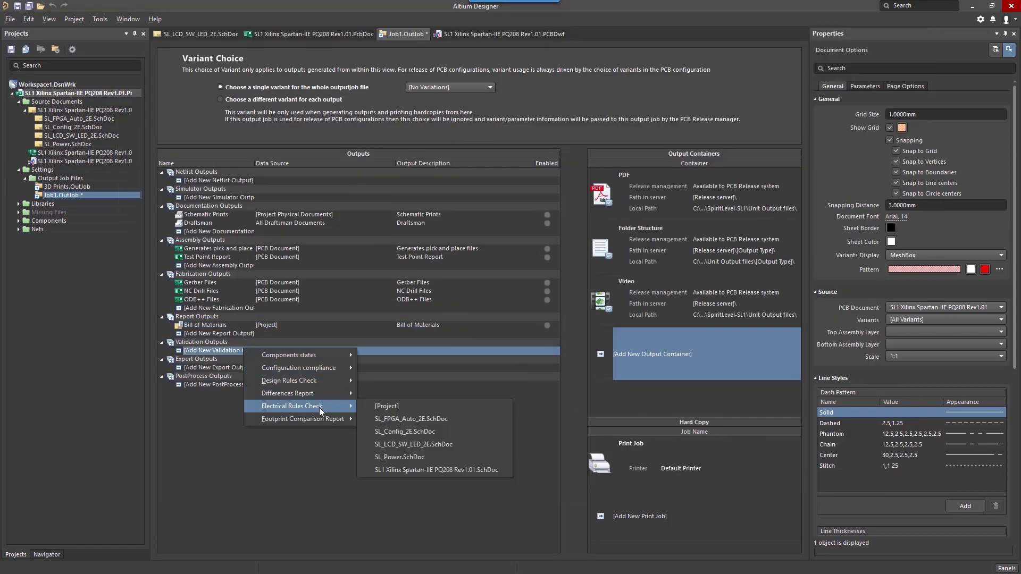
{"action": "left_click", "coordinate": [401, 407]}
{"action": "left_click", "coordinate": [240, 358]}
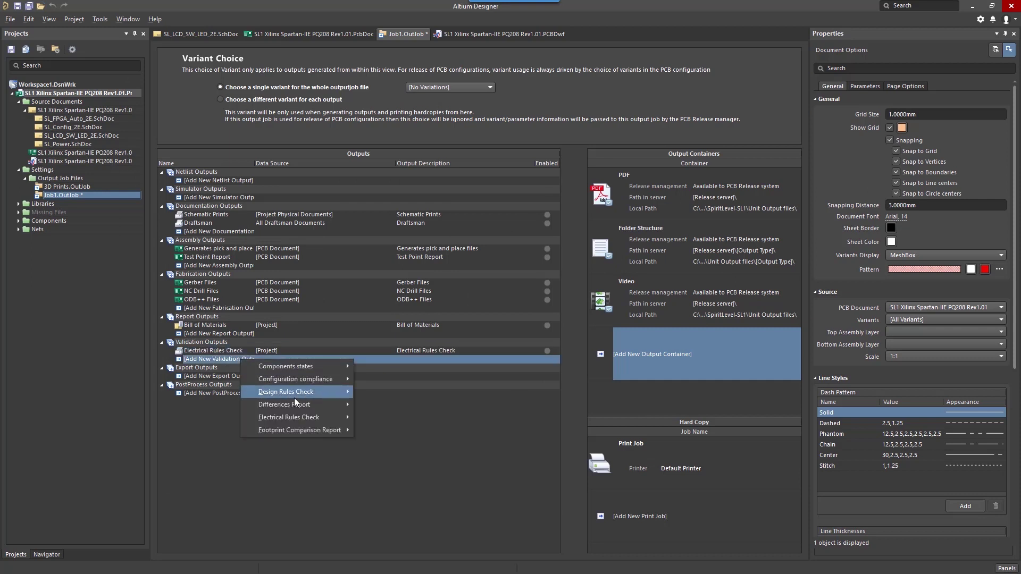
{"action": "mouse_move", "coordinate": [298, 394]}
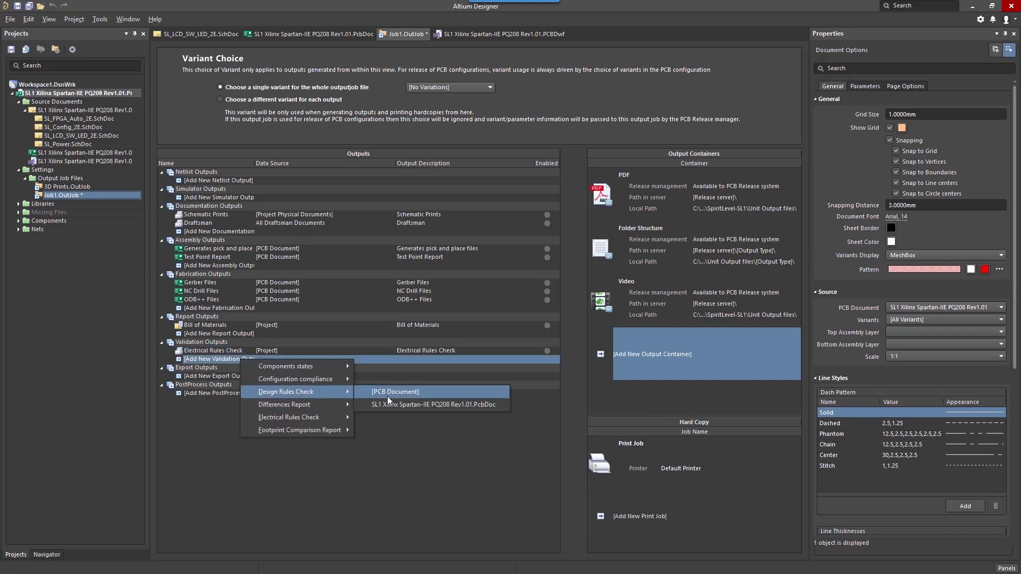
{"action": "left_click", "coordinate": [388, 396]}
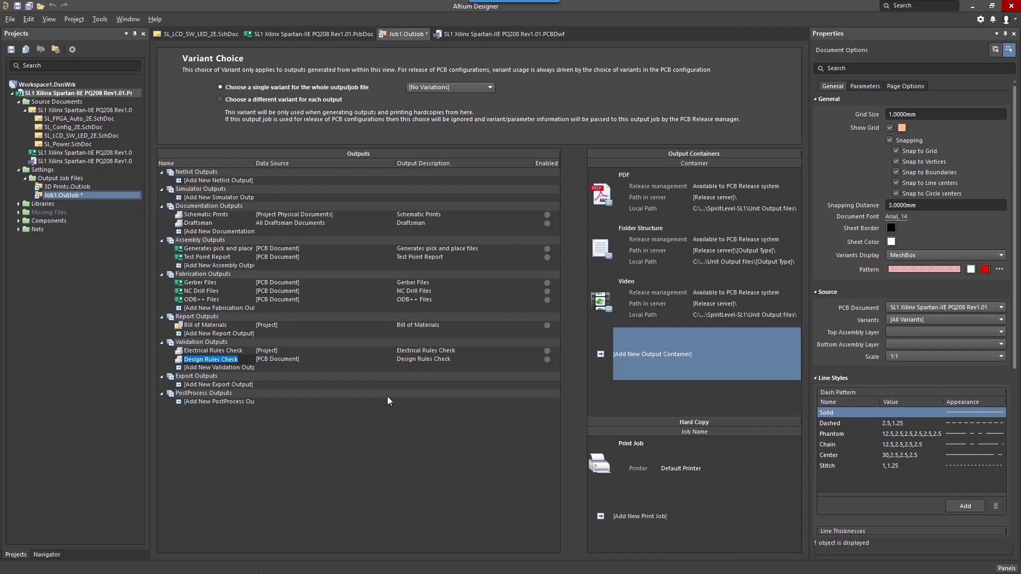
Step: Add Export STEP and Export PARASOLID export outputs from the PCB Document
{"action": "left_click", "coordinate": [245, 383]}
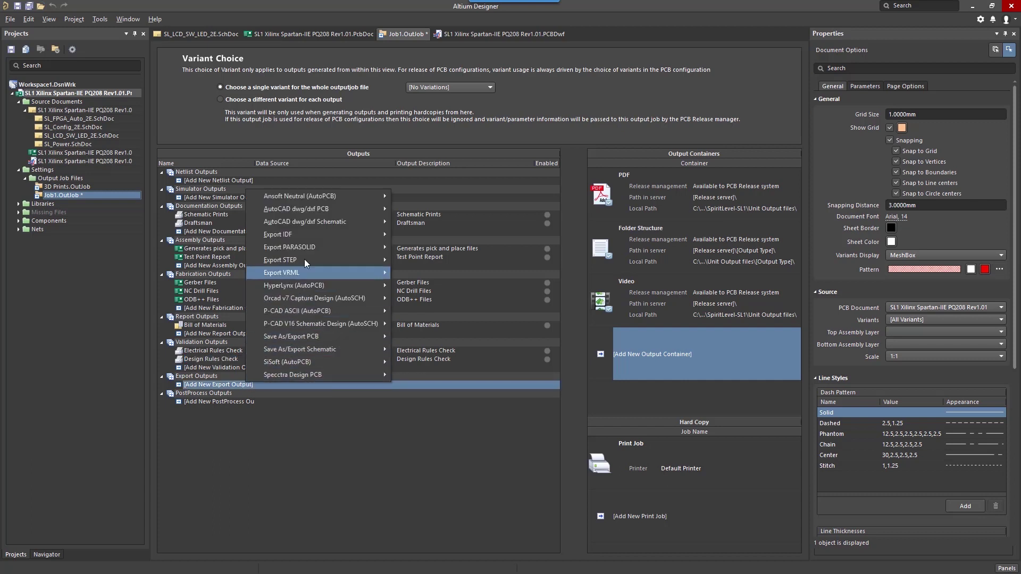
{"action": "mouse_move", "coordinate": [306, 259]}
{"action": "left_click", "coordinate": [431, 260]}
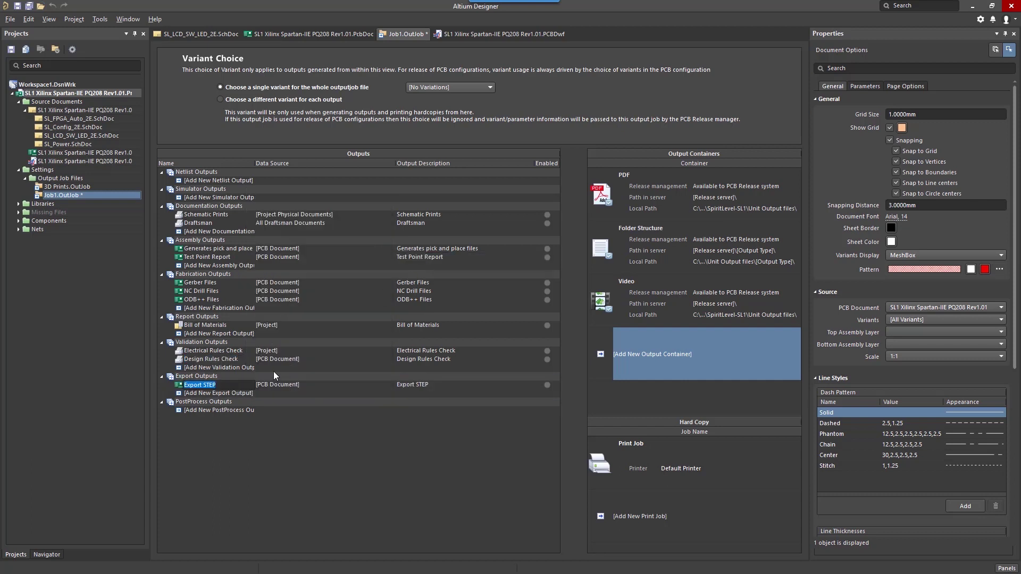
{"action": "left_click", "coordinate": [227, 392]}
{"action": "mouse_move", "coordinate": [302, 255]}
{"action": "left_click", "coordinate": [395, 254]}
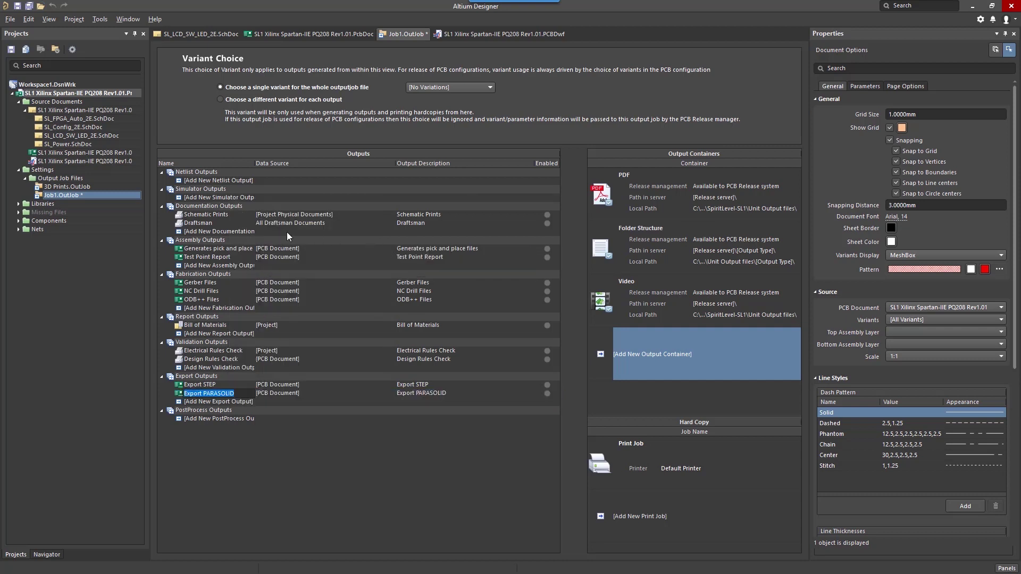
Step: Add a PDF3D documentation output from the PCB Document
{"action": "left_click", "coordinate": [211, 231]}
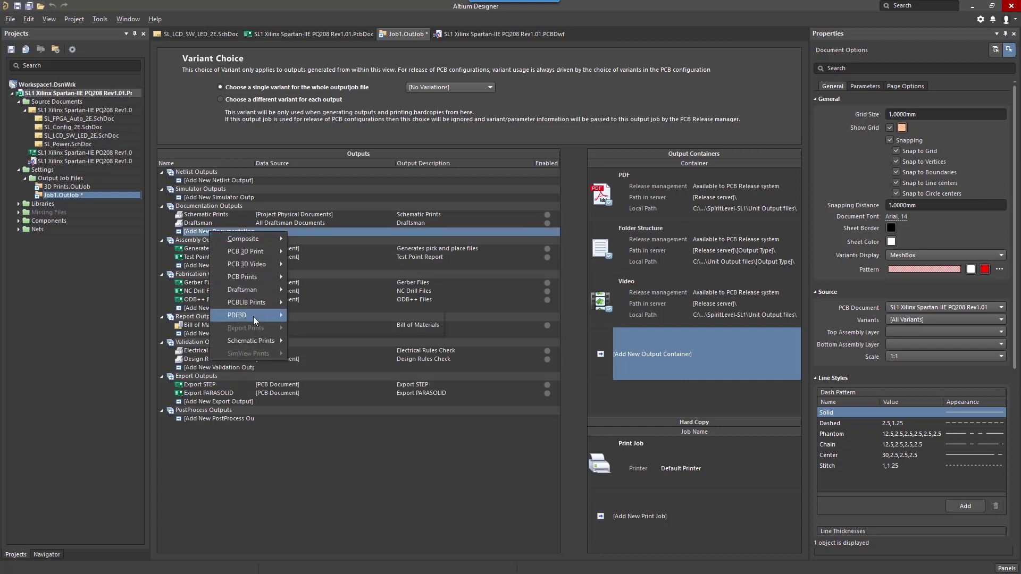
{"action": "mouse_move", "coordinate": [253, 315]}
{"action": "left_click", "coordinate": [327, 316]}
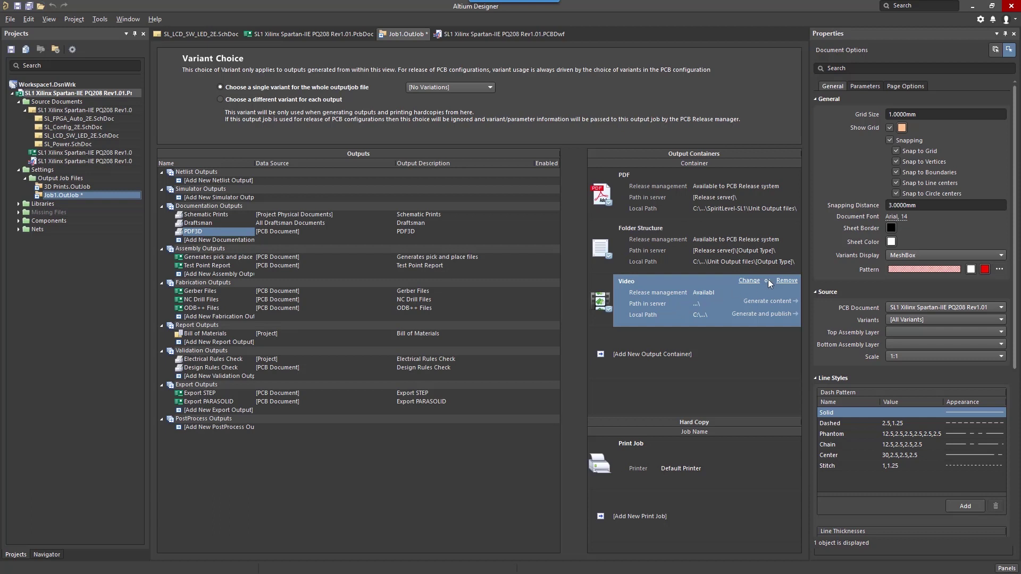
Step: Delete the Video container, then add a New PDF container and drag it above Folder Structure
{"action": "left_click", "coordinate": [785, 280]}
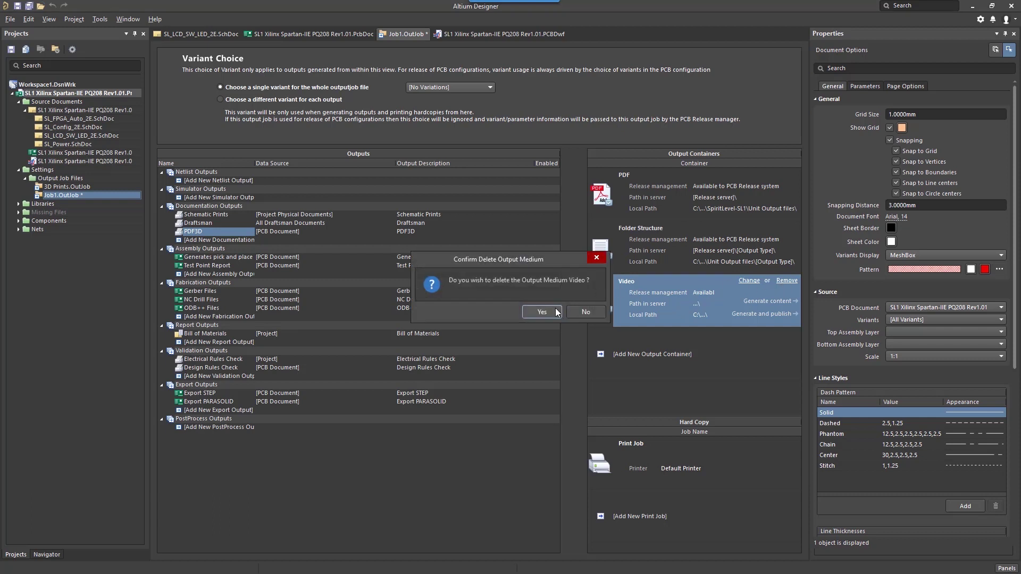
{"action": "left_click", "coordinate": [555, 312]}
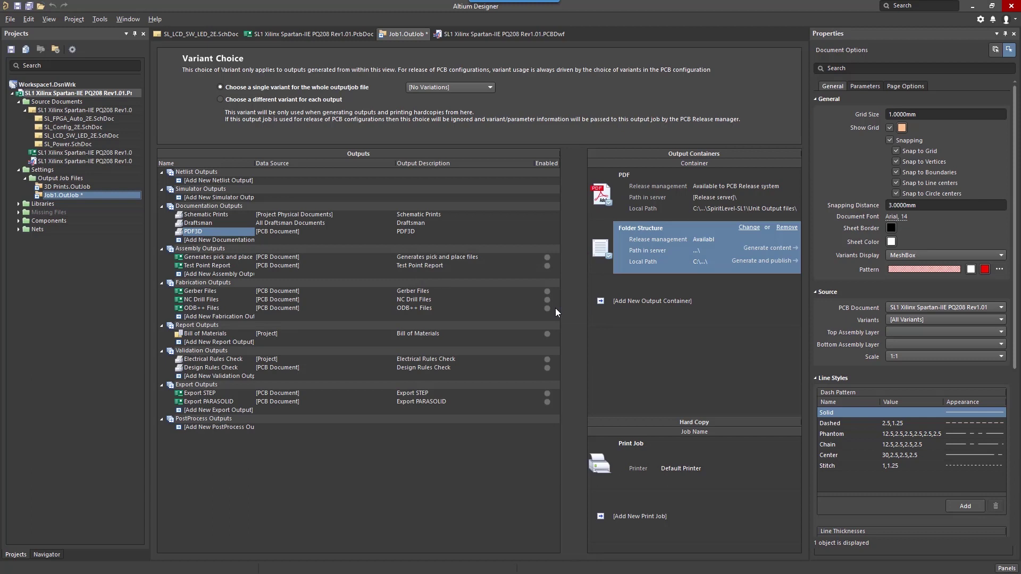
{"action": "left_click", "coordinate": [616, 309]}
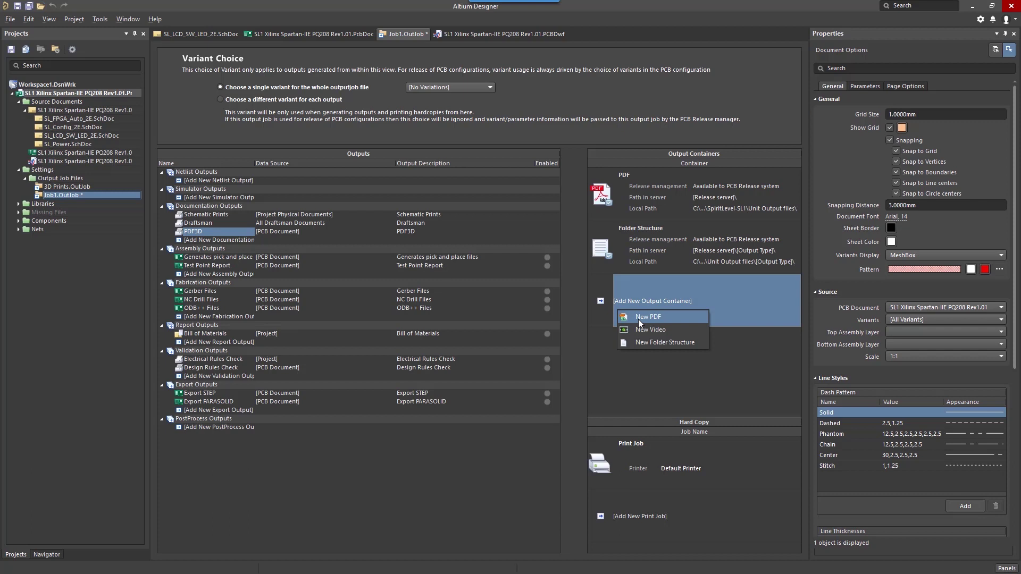
{"action": "left_click", "coordinate": [639, 321]}
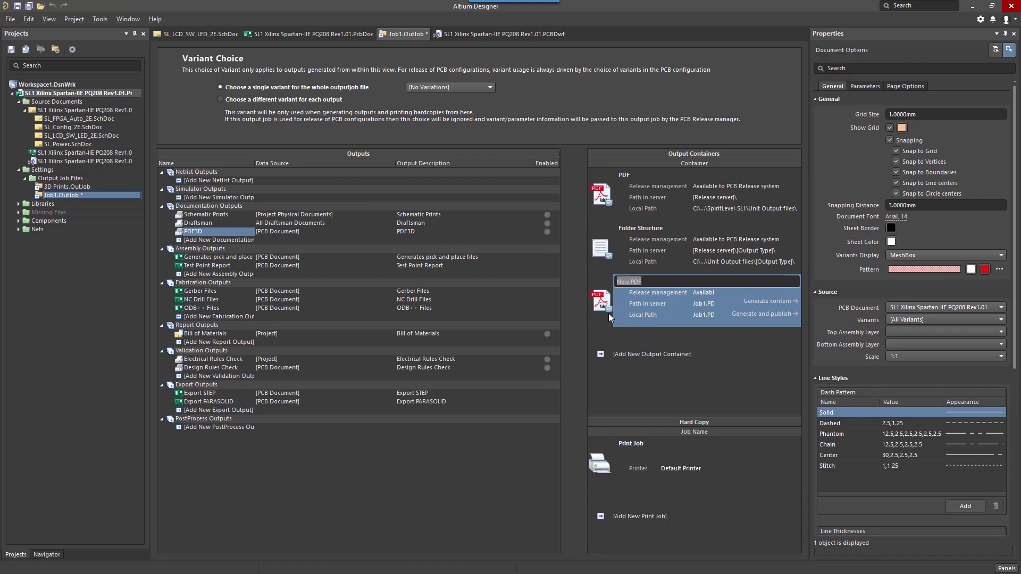
{"action": "left_click_drag", "start_coordinate": [603, 305], "coordinate": [604, 263]}
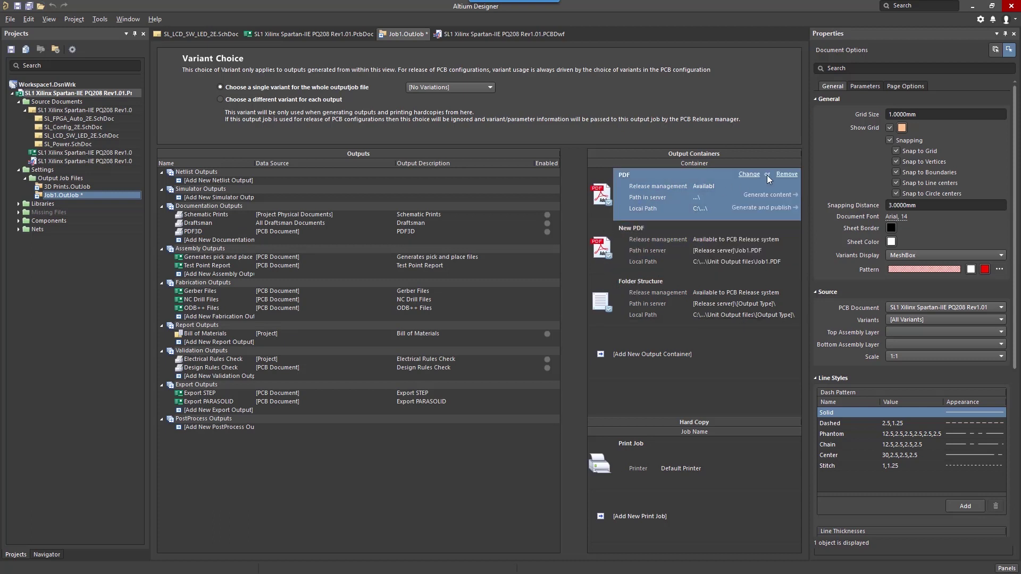
Step: In the PDF container's advanced settings, keep the release-managed location and output into a PDF folder
{"action": "left_click", "coordinate": [751, 175]}
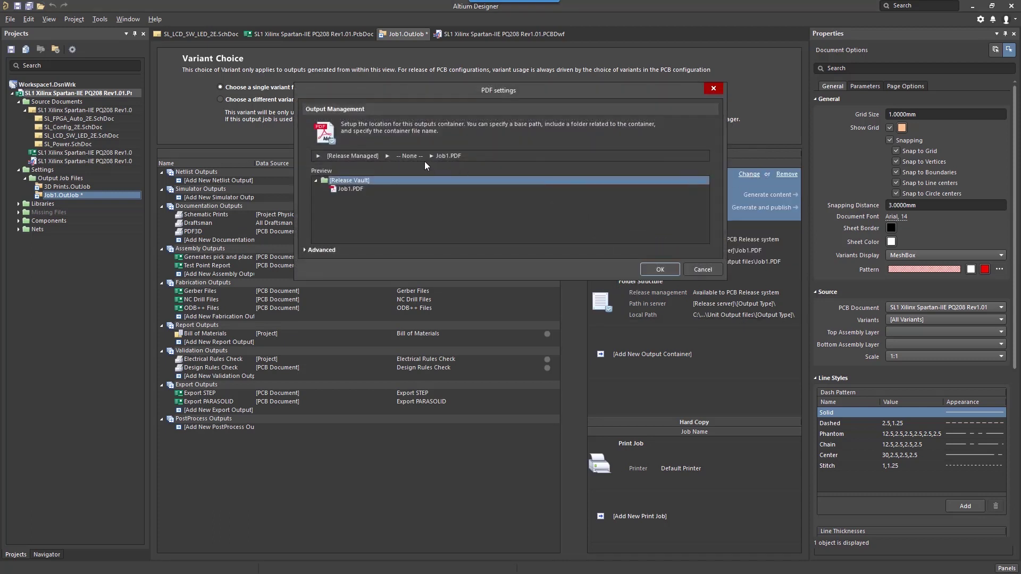
{"action": "left_click", "coordinate": [324, 252]}
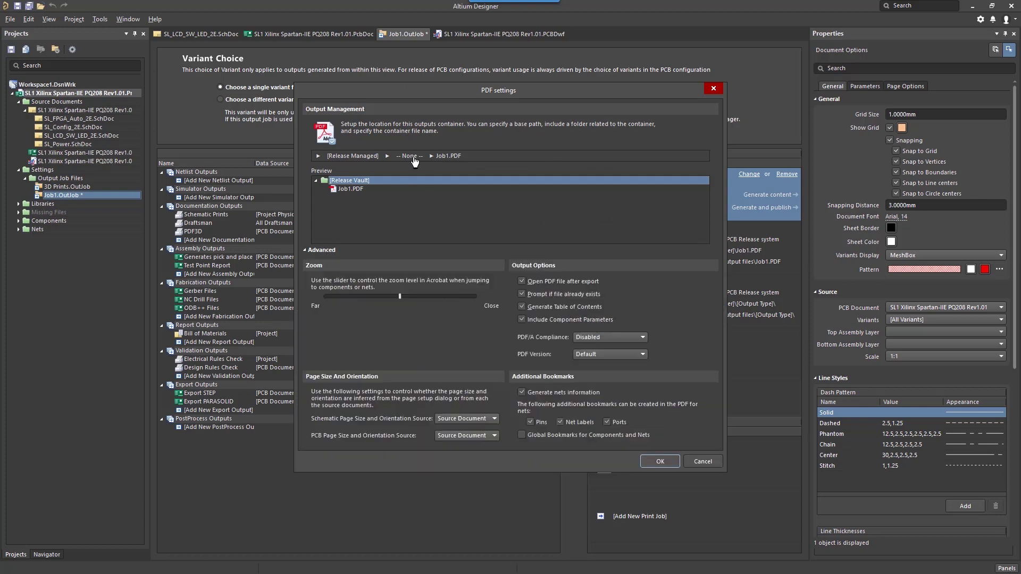
{"action": "left_click", "coordinate": [353, 156]}
{"action": "left_click", "coordinate": [350, 163]}
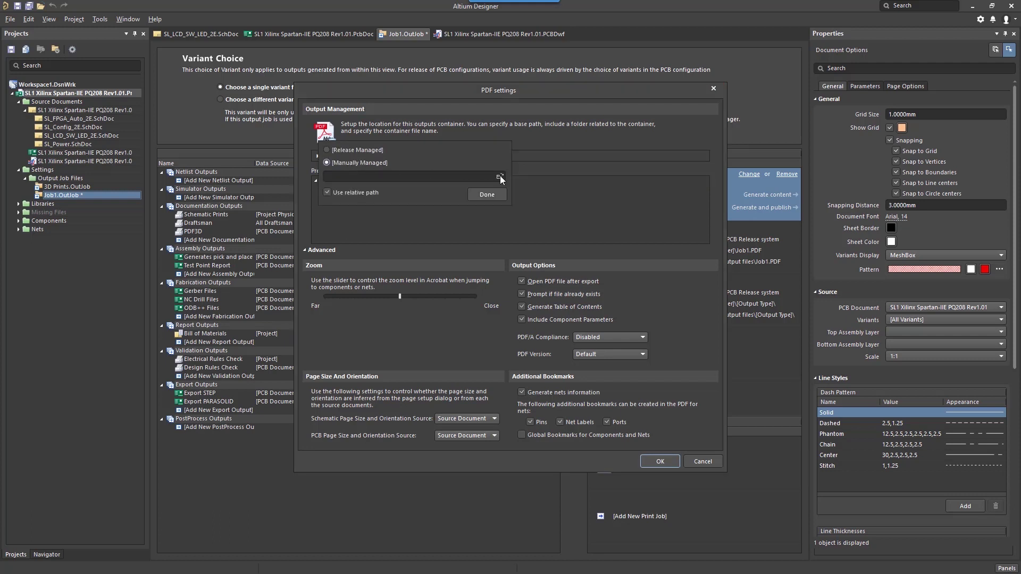
{"action": "left_click", "coordinate": [380, 154]}
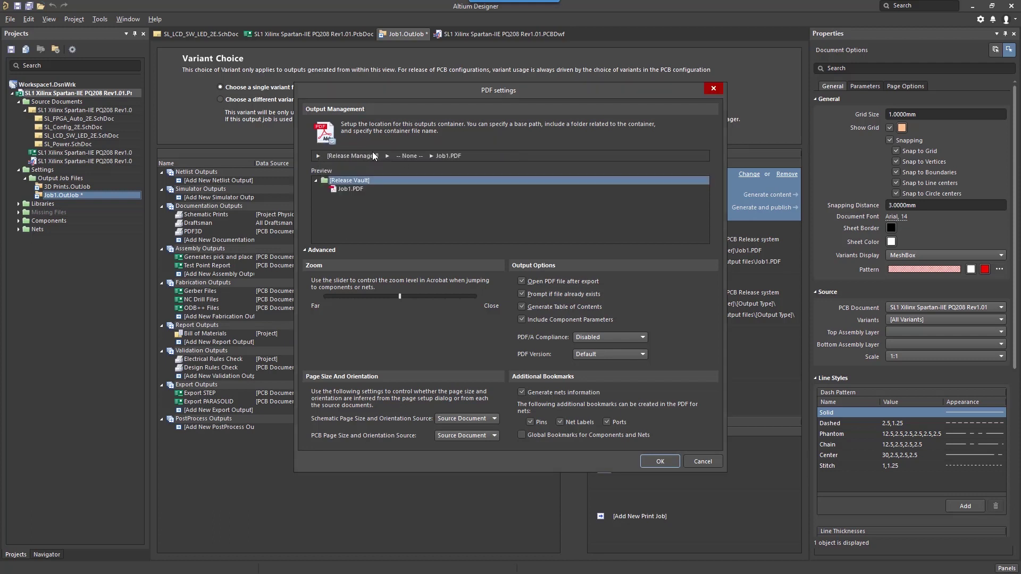
{"action": "left_click", "coordinate": [410, 155]}
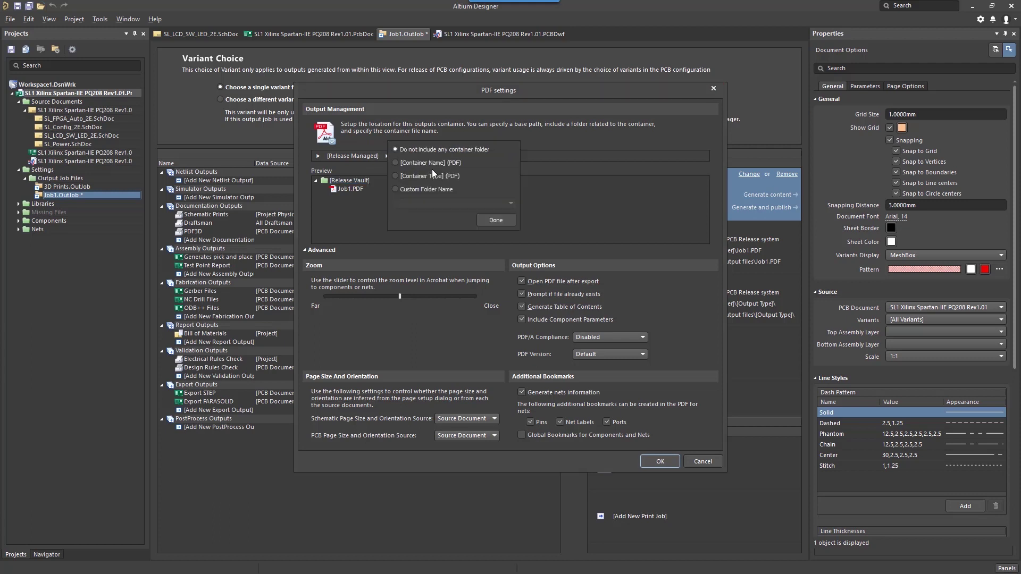
{"action": "left_click", "coordinate": [429, 175]}
{"action": "left_click", "coordinate": [493, 223]}
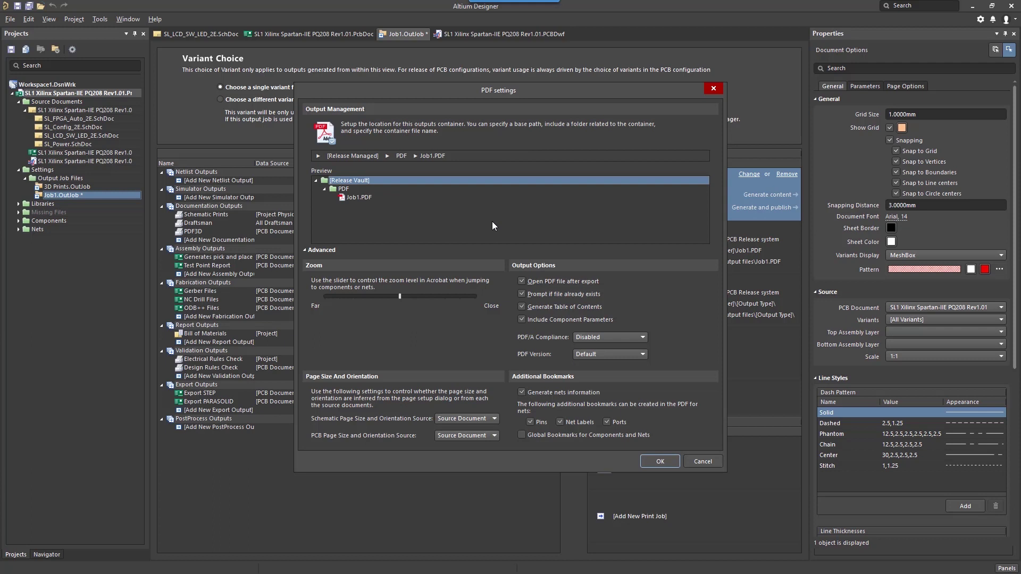
Step: Name the output Training_PDF_Prints.PDF, set the jump zoom to Close, and apply the settings
{"action": "left_click", "coordinate": [431, 156]}
{"action": "double_click", "coordinate": [433, 204]}
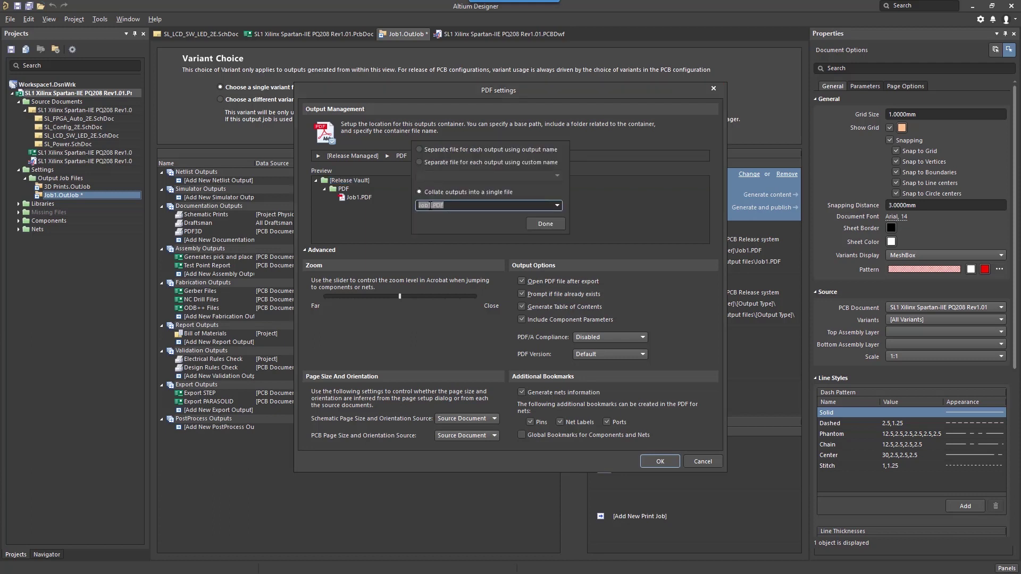
{"action": "left_click_drag", "start_coordinate": [429, 205], "coordinate": [403, 204]}
{"action": "type", "text": "Training_PDF_Proin"}
{"action": "key", "text": "BackSpace"}
{"action": "key", "text": "BackSpace"}
{"action": "key", "text": "BackSpace"}
{"action": "type", "text": "ints"}
{"action": "left_click", "coordinate": [532, 224]}
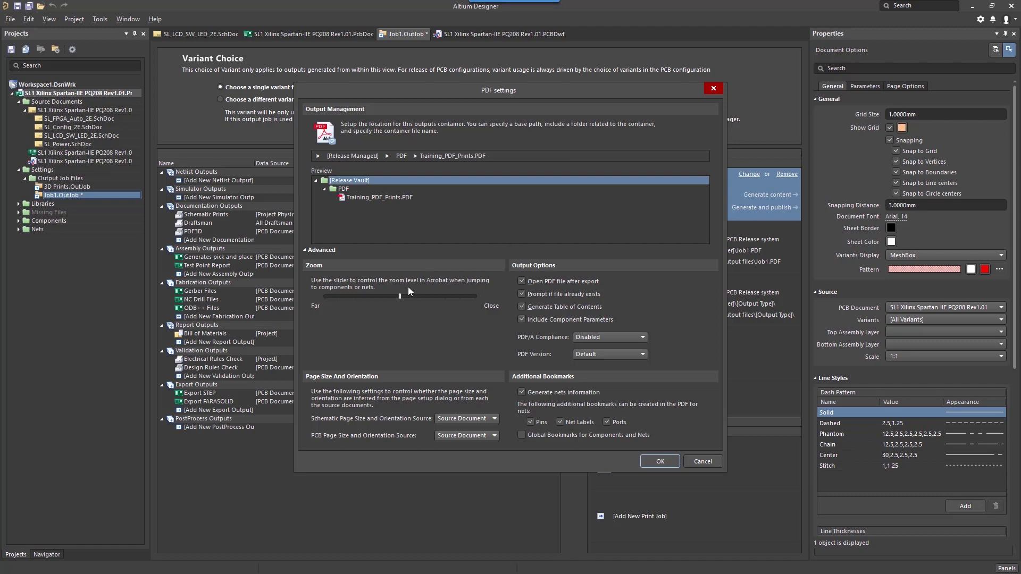
{"action": "left_click_drag", "start_coordinate": [399, 296], "coordinate": [485, 302]}
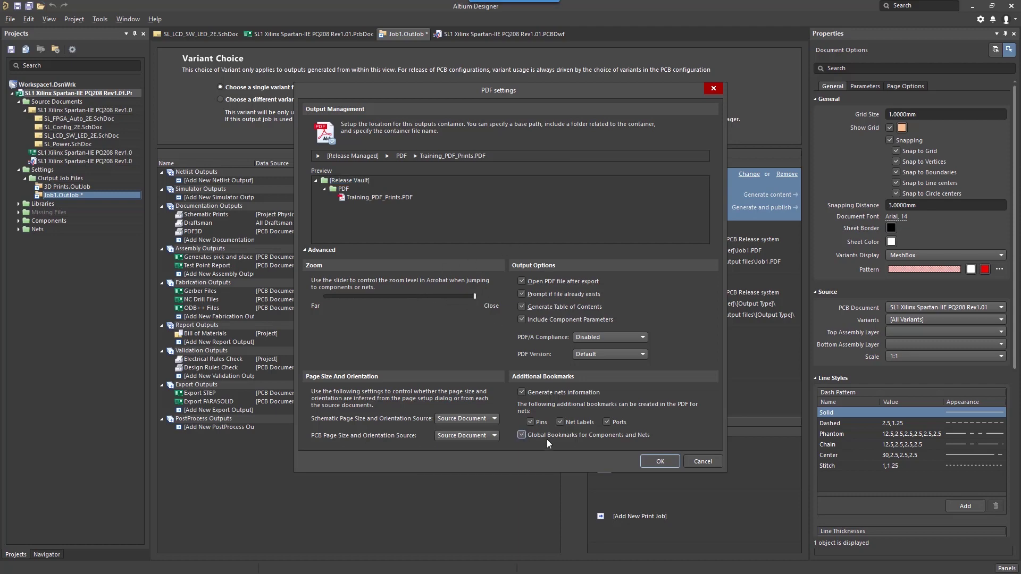
{"action": "left_click", "coordinate": [652, 465]}
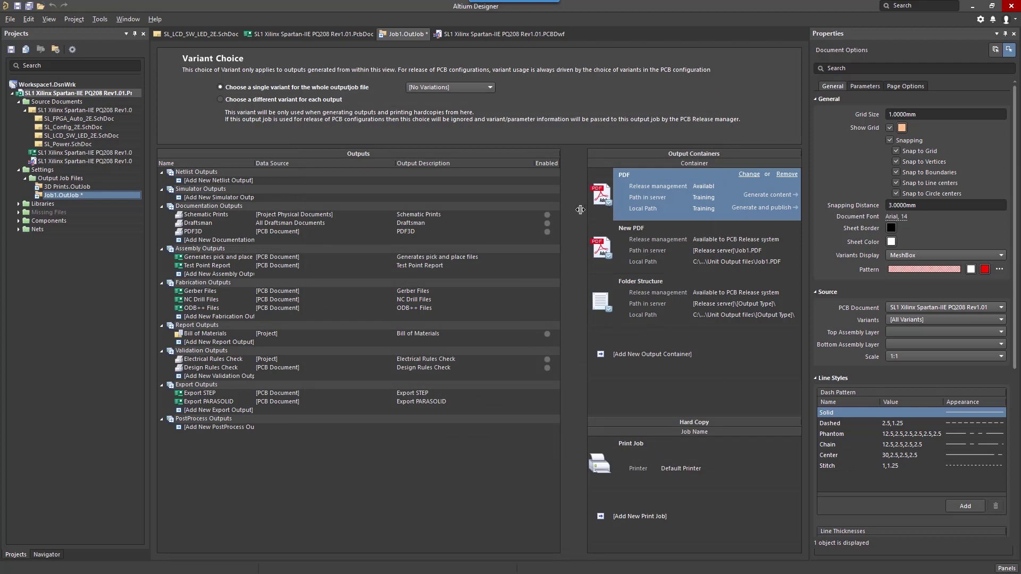
Step: Enable Schematic Prints, Draftsman, ERC and DRC for the PDF container, setting DRC's order to 3
{"action": "left_click", "coordinate": [547, 216]}
{"action": "left_click", "coordinate": [547, 224]}
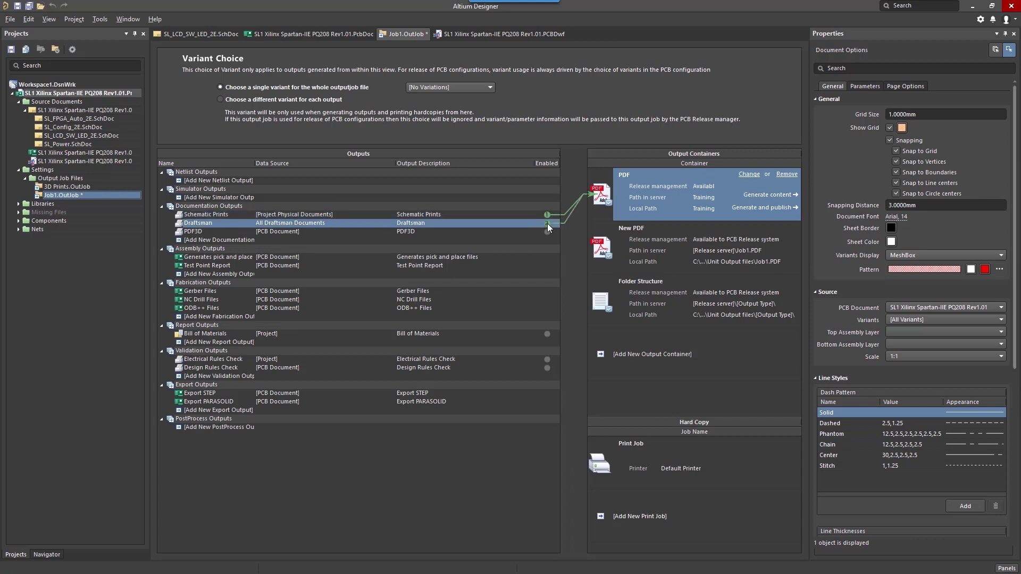
{"action": "left_click", "coordinate": [549, 359]}
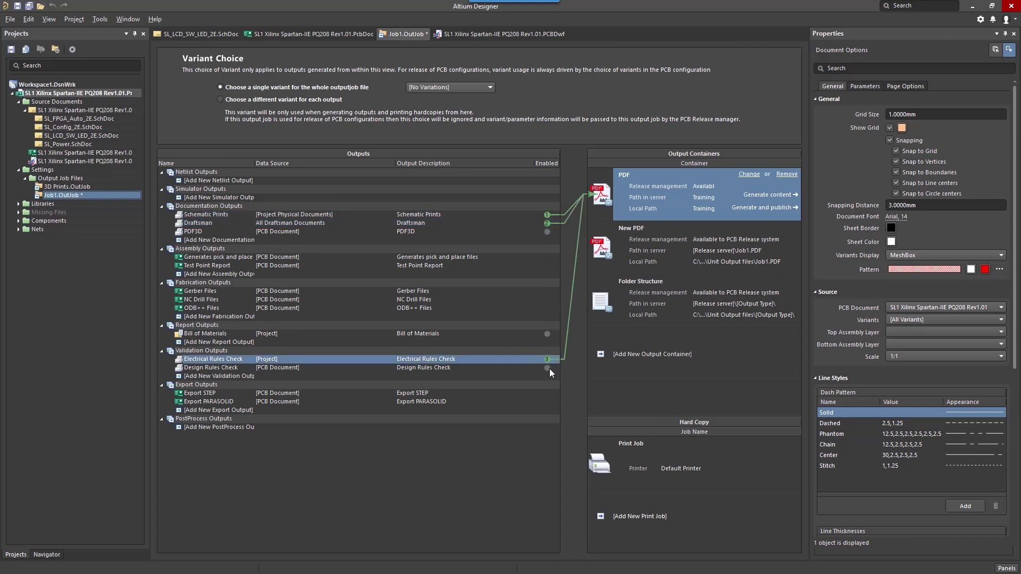
{"action": "left_click", "coordinate": [549, 369]}
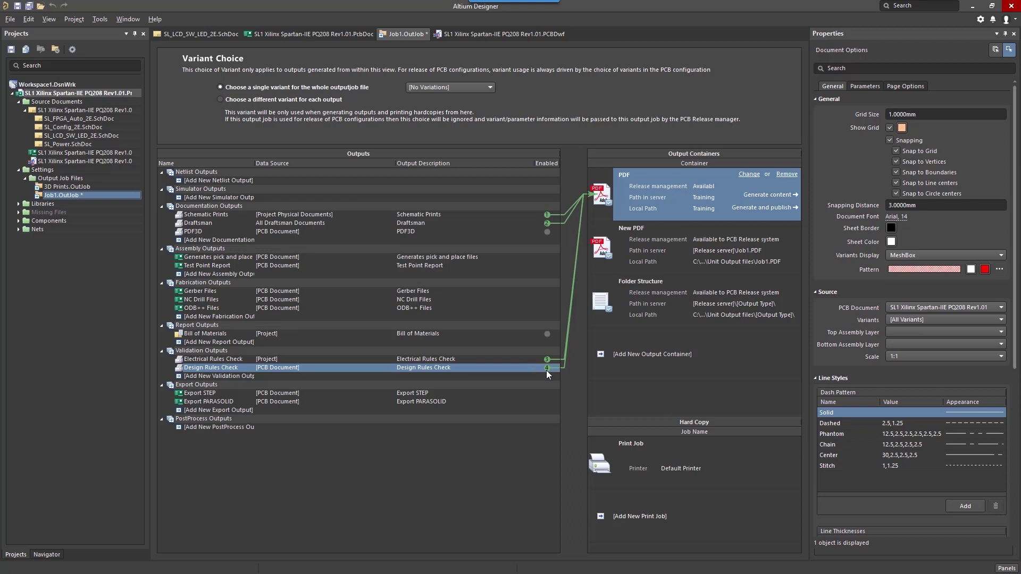
{"action": "left_click", "coordinate": [547, 368]}
{"action": "key", "text": "Return"}
Step: Set New PDF to a container-type folder and file 3D_PDF.PDF, and link PDF3D to it
{"action": "left_click", "coordinate": [649, 260]}
{"action": "left_click", "coordinate": [748, 228]}
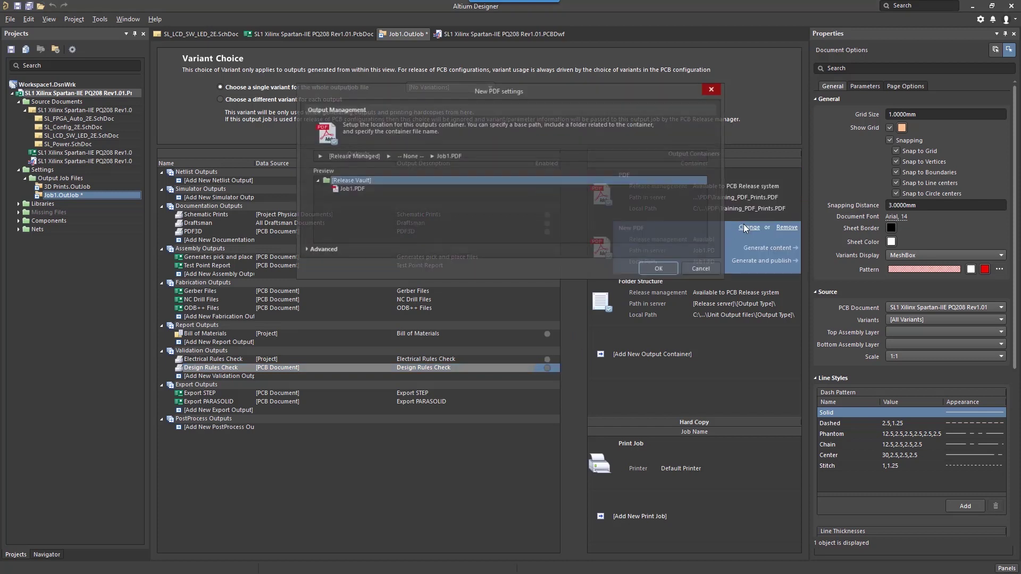
{"action": "left_click", "coordinate": [413, 156]}
{"action": "left_click", "coordinate": [419, 176]}
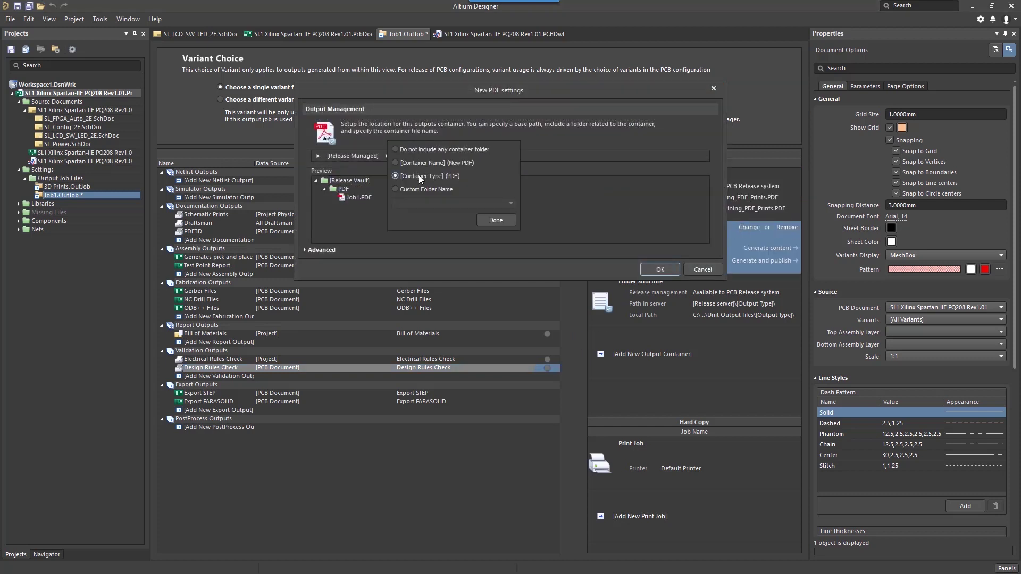
{"action": "left_click", "coordinate": [494, 220]}
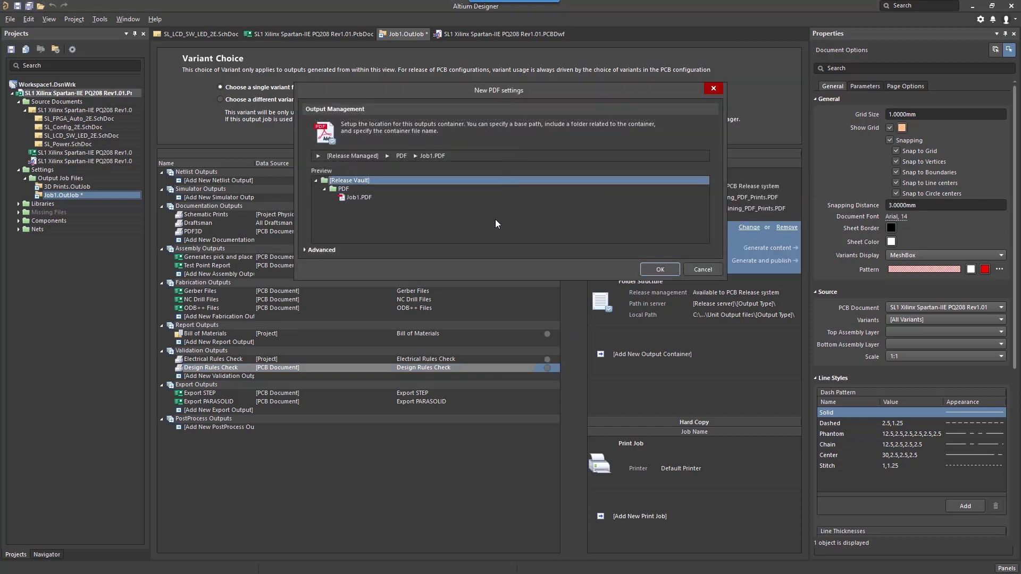
{"action": "left_click", "coordinate": [430, 156]}
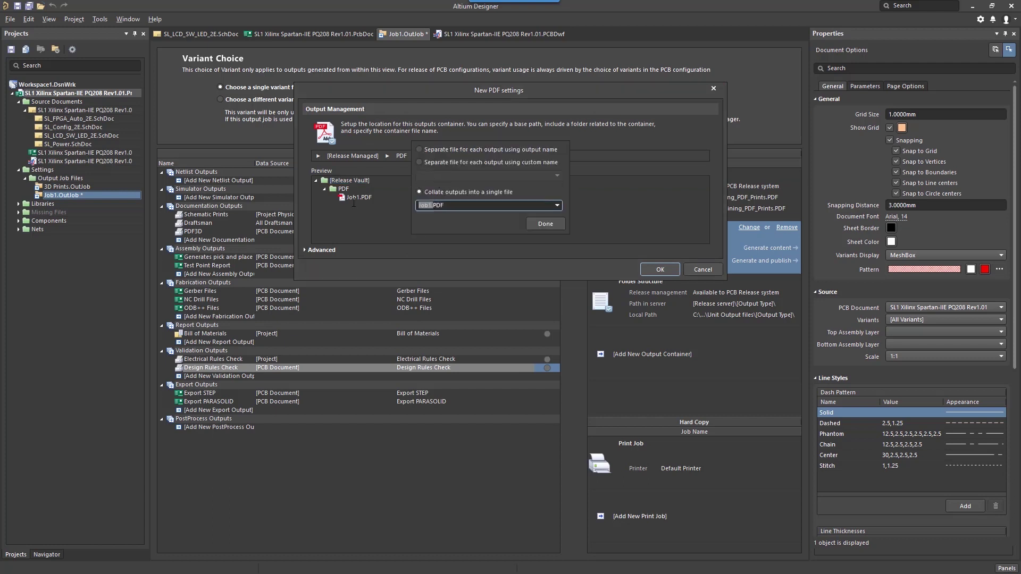
{"action": "type", "text": "3D_PDF"}
{"action": "key", "text": "Return"}
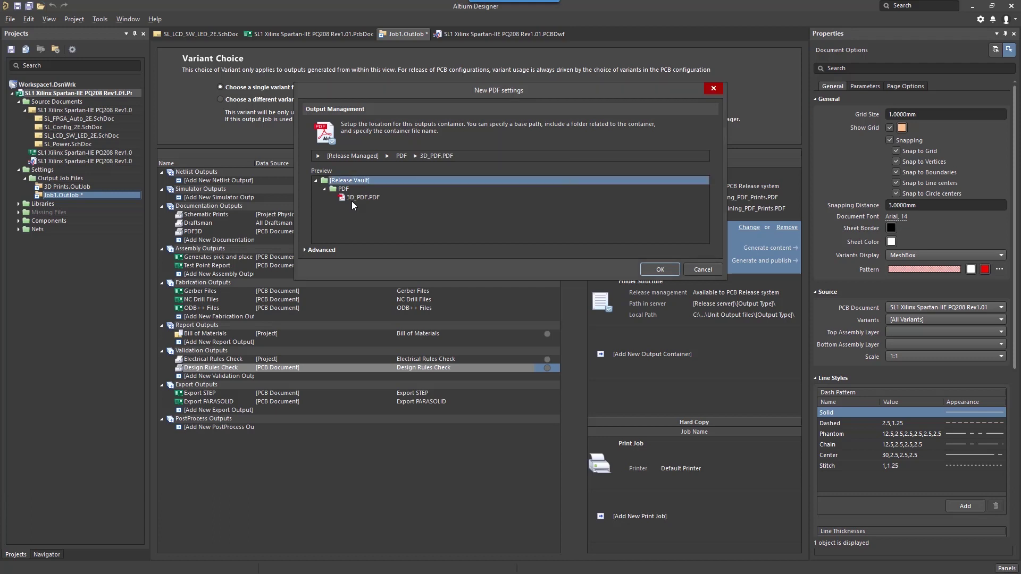
{"action": "left_click", "coordinate": [661, 270]}
{"action": "left_click", "coordinate": [548, 232]}
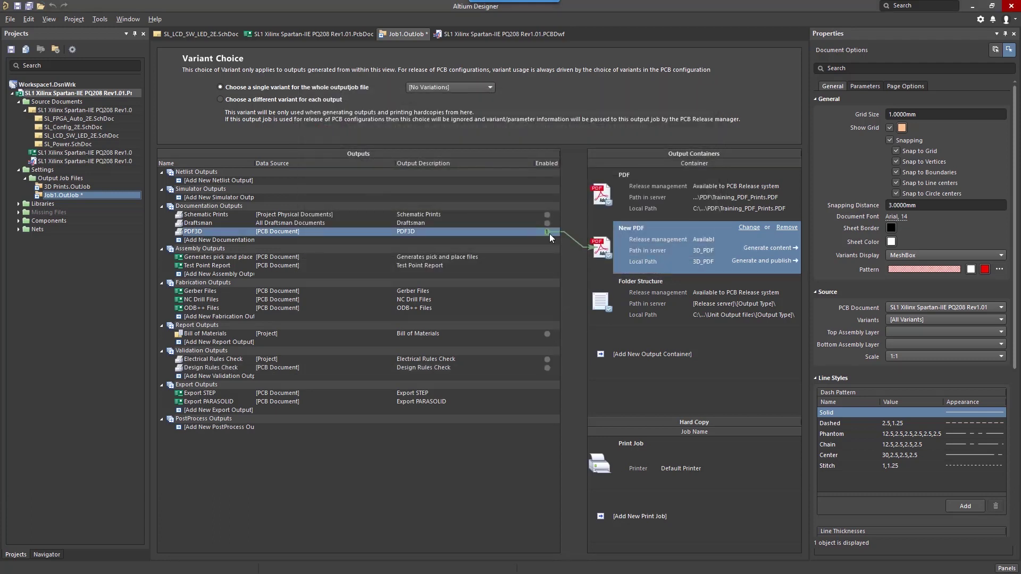
Step: Link Pick and Place, Test Point Report, Gerber, NC Drill, ODB++ and Bill of Materials to Folder Structure
{"action": "left_click", "coordinate": [662, 302]}
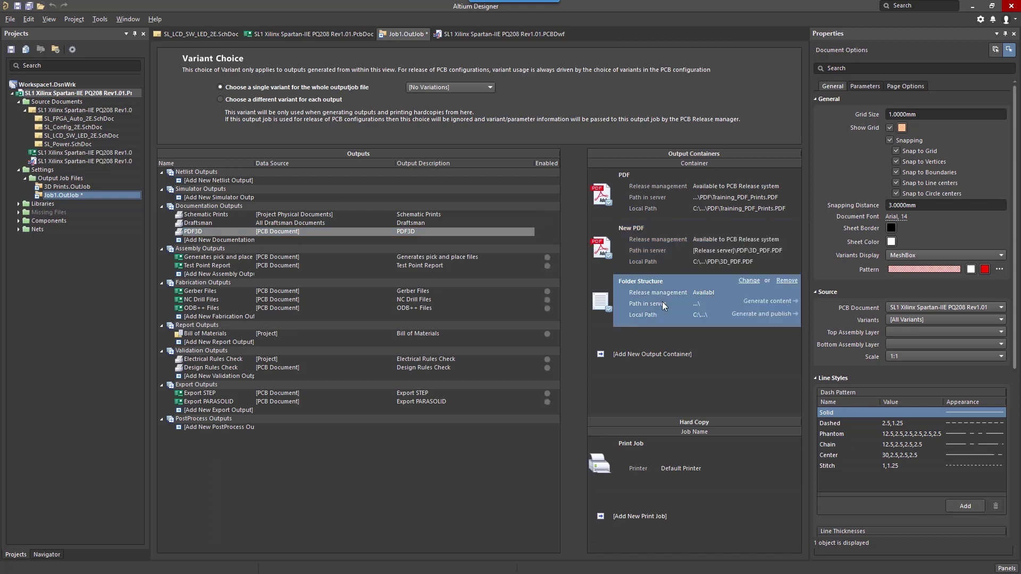
{"action": "left_click", "coordinate": [547, 257]}
{"action": "left_click", "coordinate": [547, 266]}
{"action": "left_click", "coordinate": [547, 291]}
{"action": "left_click", "coordinate": [547, 300]}
{"action": "left_click", "coordinate": [547, 308]}
{"action": "left_click", "coordinate": [547, 334]}
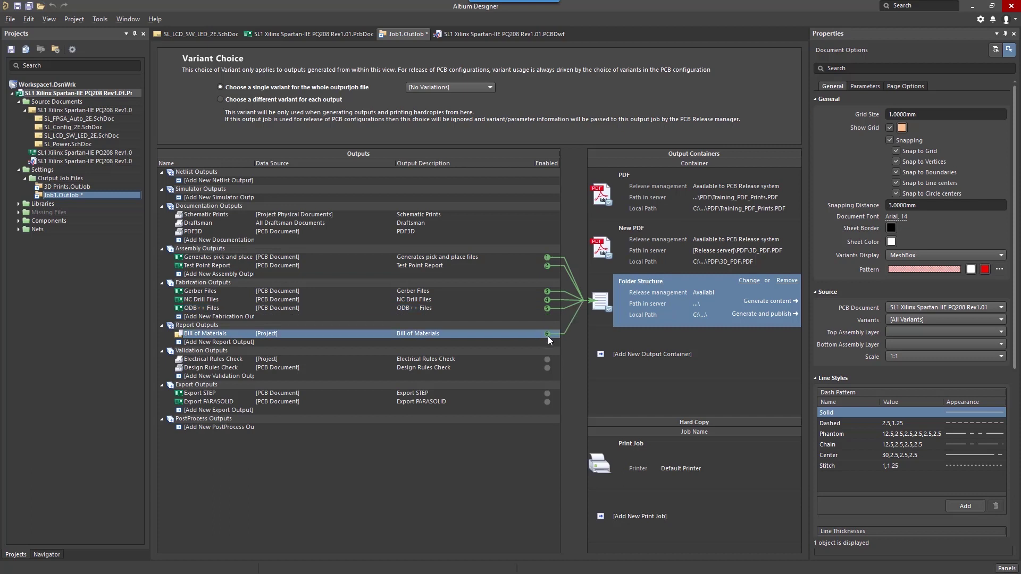
Step: Enable Export STEP and Export PARASOLID for Folder Structure, then generate the PDF container's Training_PDF_Prints.PDF
{"action": "left_click", "coordinate": [547, 394]}
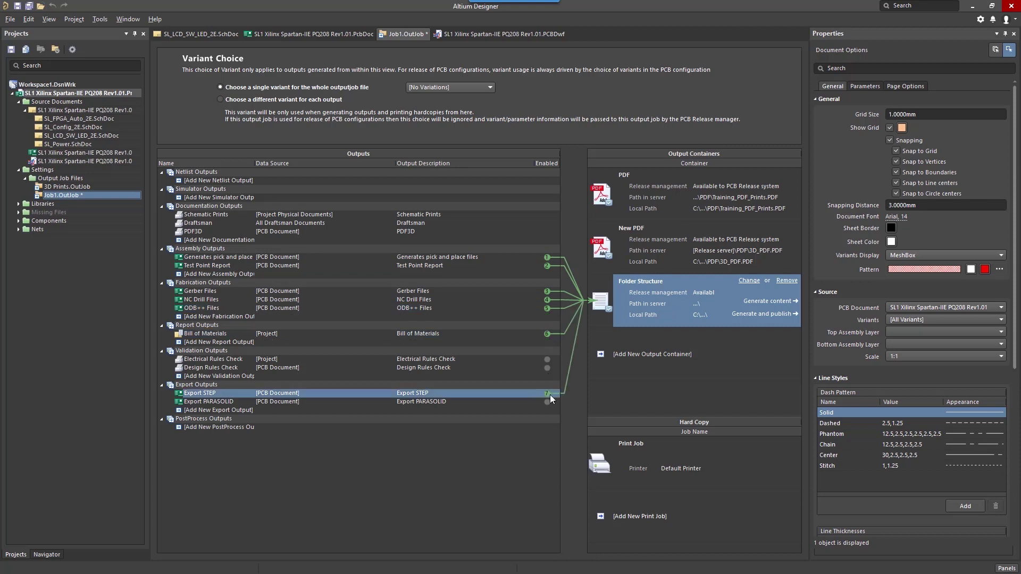
{"action": "left_click", "coordinate": [547, 402]}
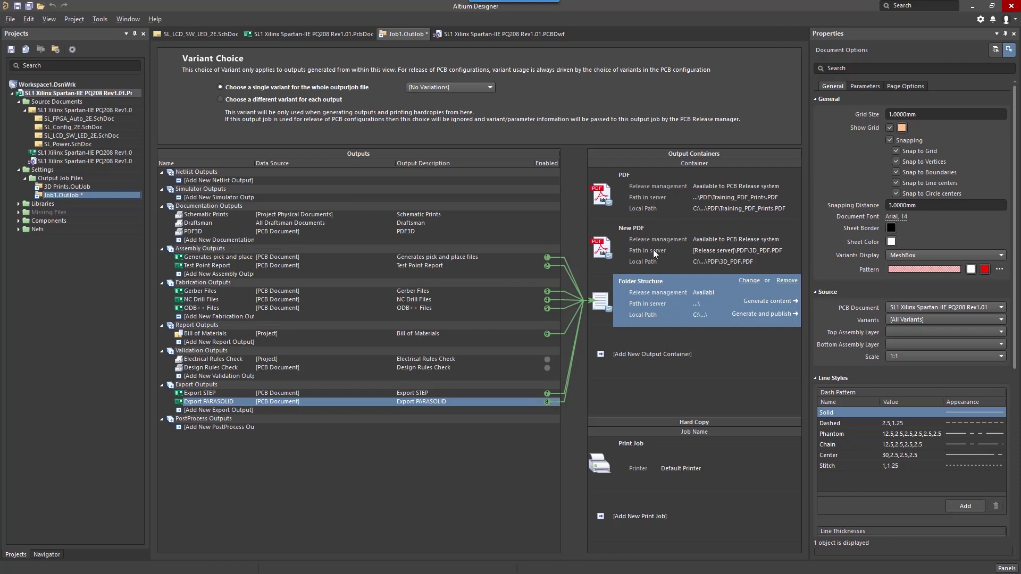
{"action": "left_click", "coordinate": [674, 211]}
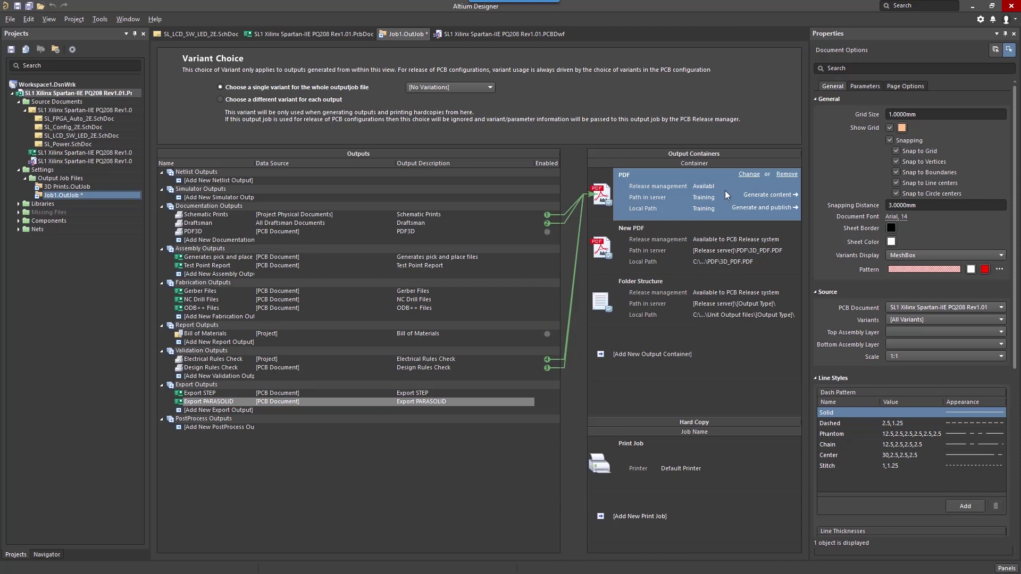
{"action": "left_click", "coordinate": [781, 196]}
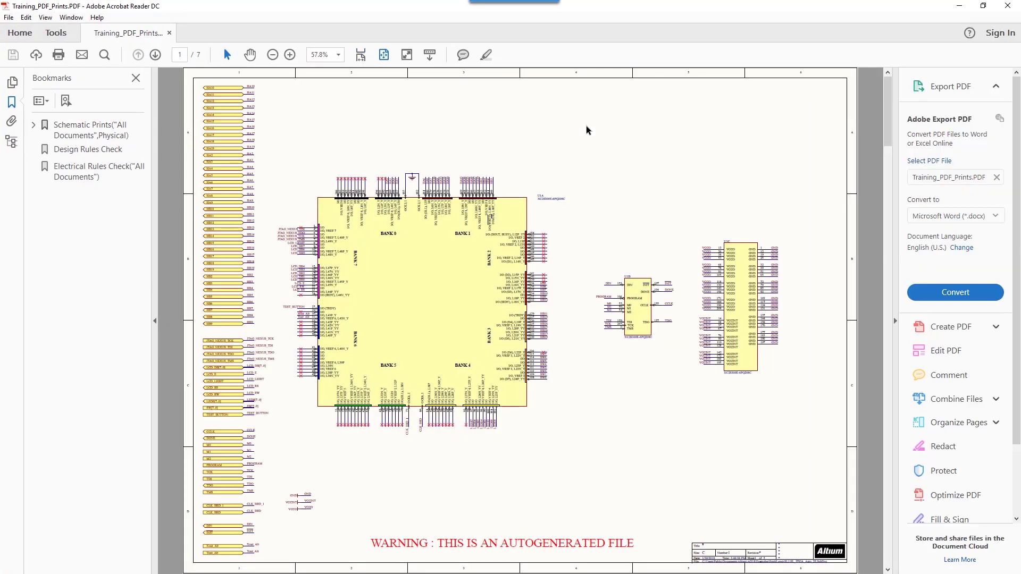
Step: Scroll through Training_PDF_Prints.PDF to the ERC report, close Reader, and select New PDF
{"action": "scroll", "coordinate": [586, 126], "scroll_direction": "down", "scroll_amount": 10}
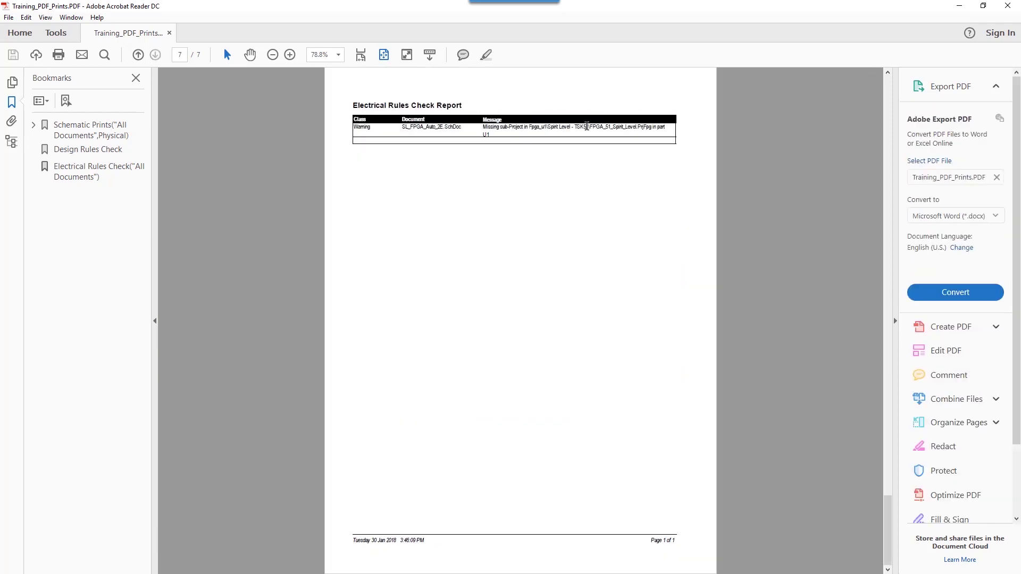
{"action": "scroll", "coordinate": [587, 125], "scroll_direction": "up", "scroll_amount": 3}
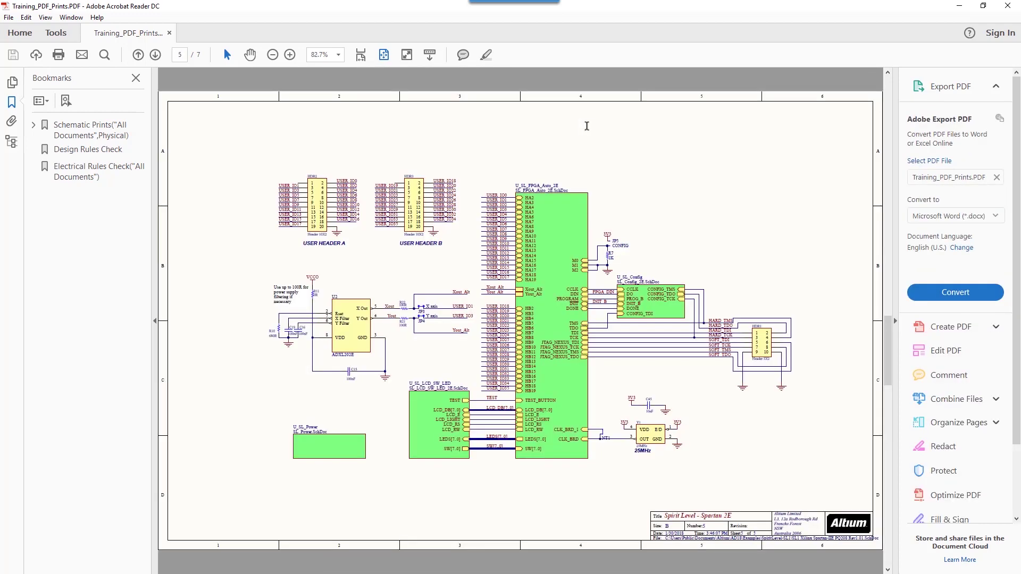
{"action": "scroll", "coordinate": [587, 130], "scroll_direction": "down", "scroll_amount": 4}
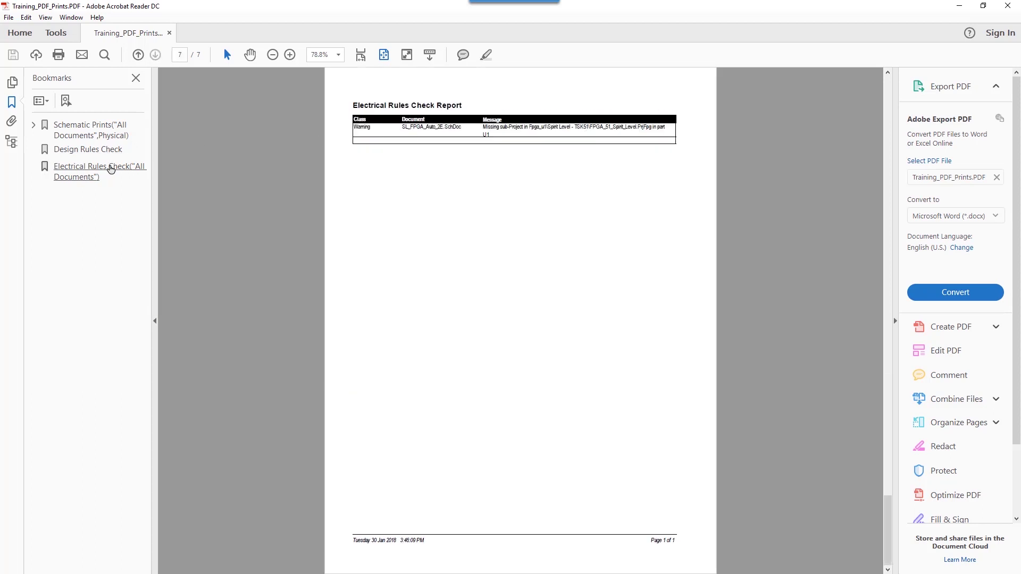
{"action": "left_click", "coordinate": [1008, 5]}
{"action": "left_click", "coordinate": [755, 236]}
Step: Generate 3D_PDF.PDF and trust the document one time to enable its 3D content
{"action": "left_click", "coordinate": [774, 248]}
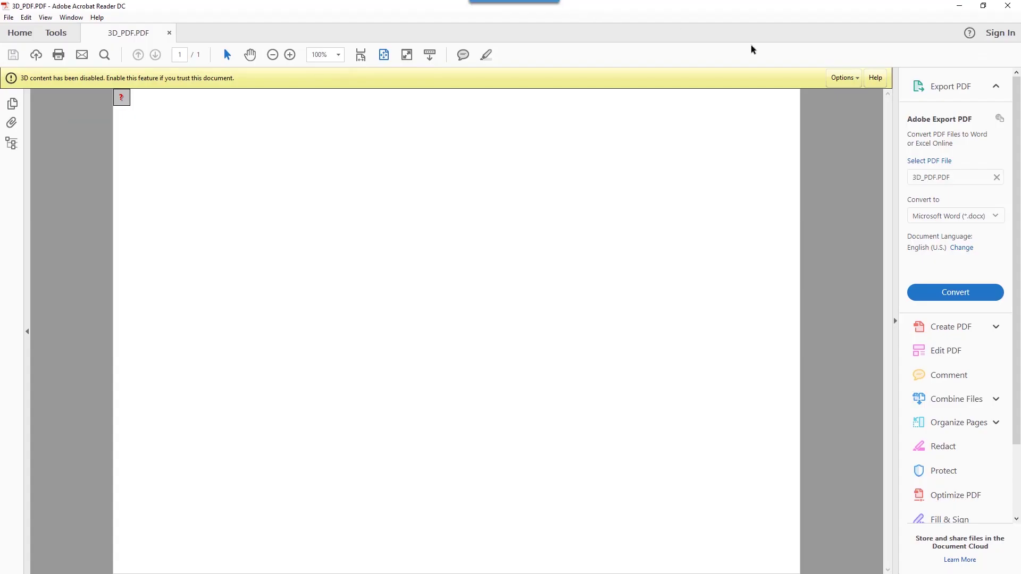
{"action": "left_click", "coordinate": [845, 77]}
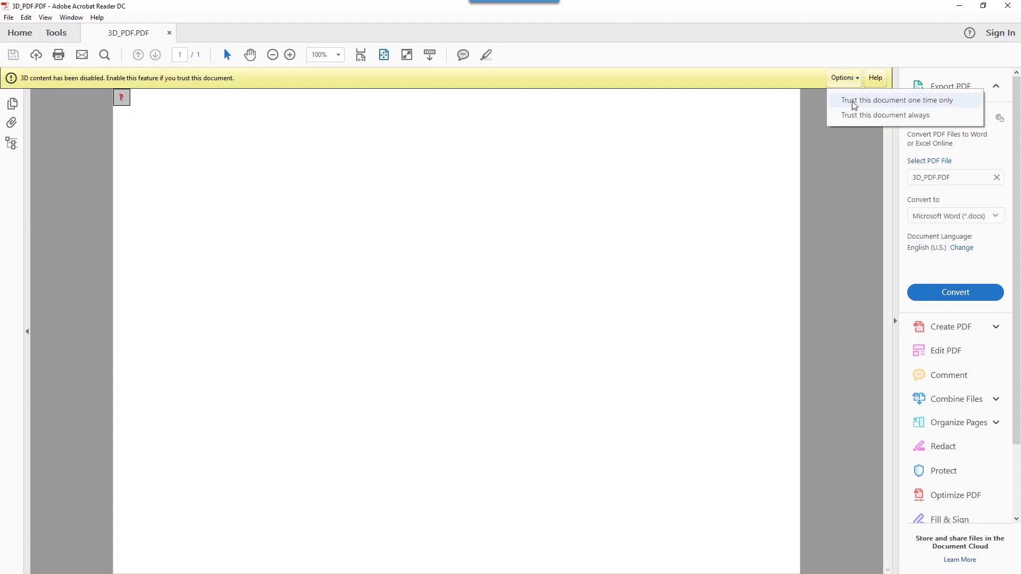
{"action": "left_click", "coordinate": [852, 104]}
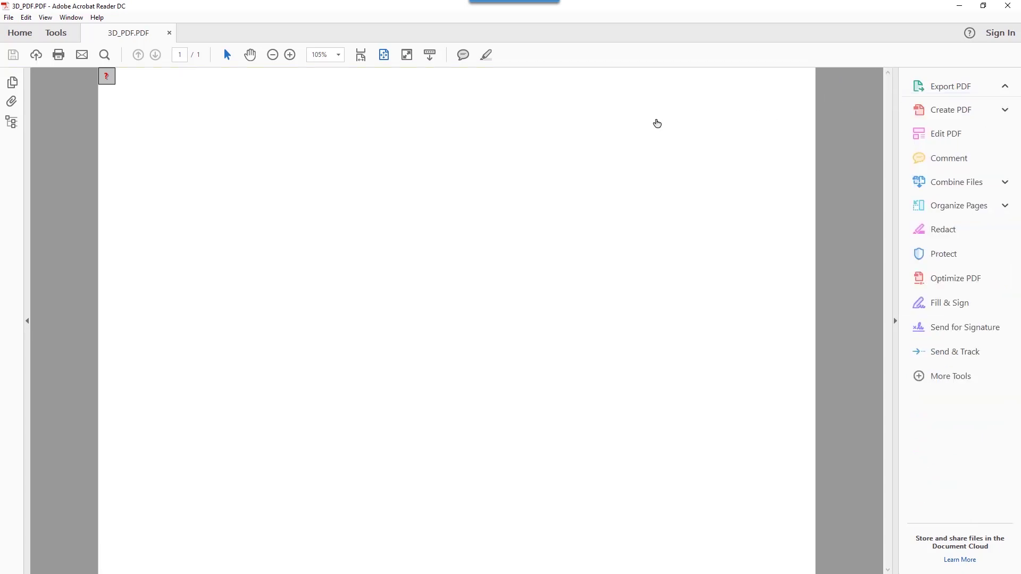
Step: Rotate and zoom the 3D board model, then close the PDF
{"action": "left_click", "coordinate": [502, 287]}
{"action": "mouse_move", "coordinate": [412, 308]}
{"action": "left_mouse_down"}
{"action": "mouse_move", "coordinate": [432, 216]}
{"action": "mouse_move", "coordinate": [563, 291]}
{"action": "left_mouse_up"}
{"action": "scroll", "coordinate": [569, 287], "scroll_direction": "up", "scroll_amount": 5}
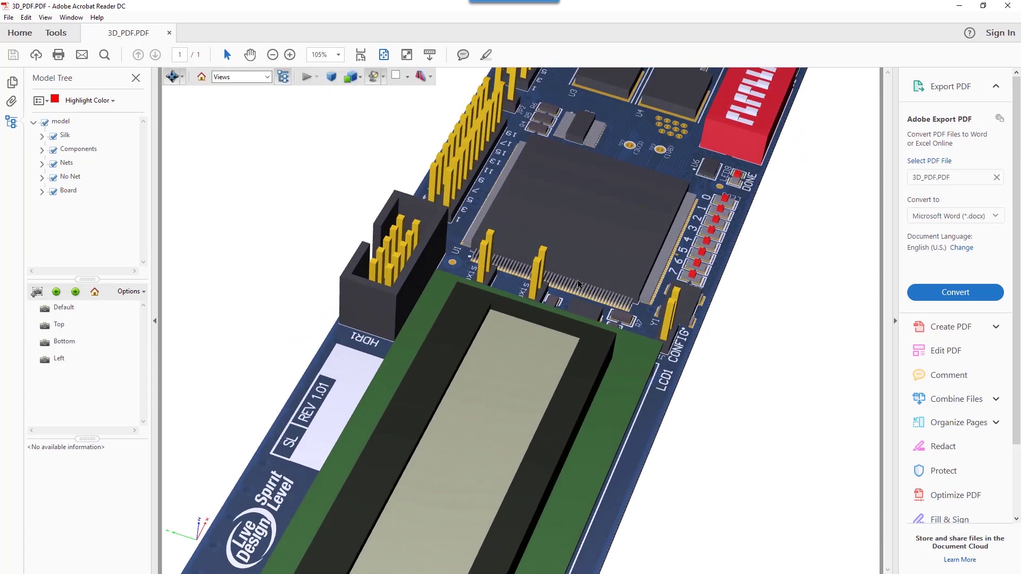
{"action": "scroll", "coordinate": [589, 258], "scroll_direction": "down", "scroll_amount": 6}
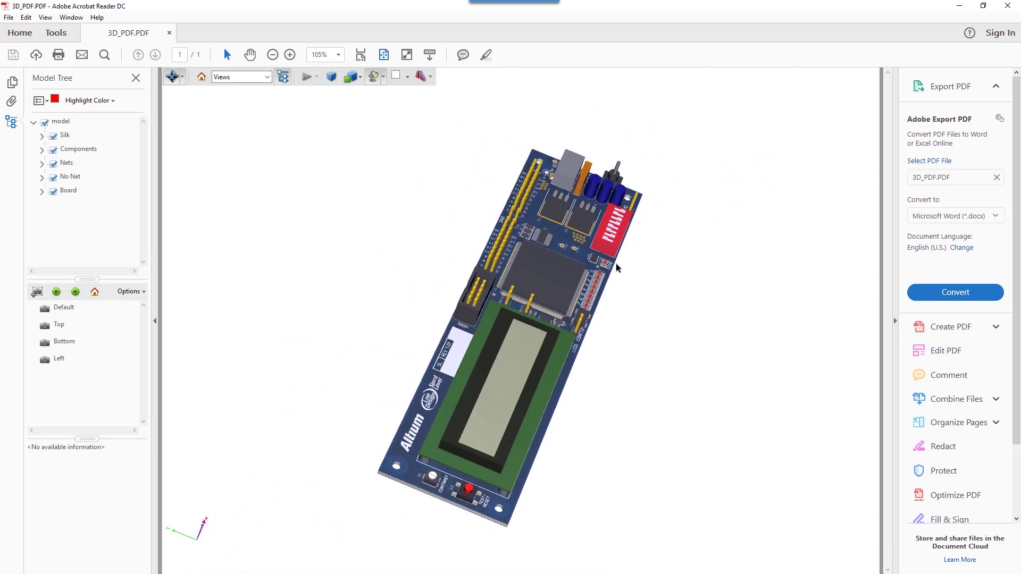
{"action": "left_click", "coordinate": [1006, 8]}
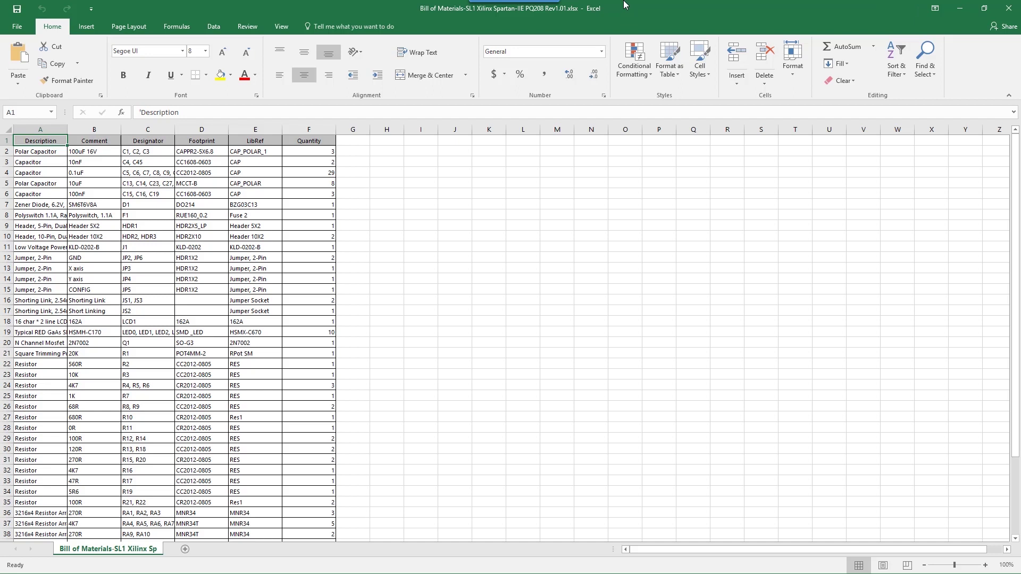
{"action": "scroll", "coordinate": [604, 212], "scroll_direction": "down", "scroll_amount": 6}
{"action": "scroll", "coordinate": [604, 213], "scroll_direction": "up", "scroll_amount": 6}
Step: Close the Bill of Materials, then view the GBS, GBO and GBL Gerber layers in CAMtastic, accepting the drill import
{"action": "left_click", "coordinate": [1009, 8]}
{"action": "left_click", "coordinate": [19, 212]}
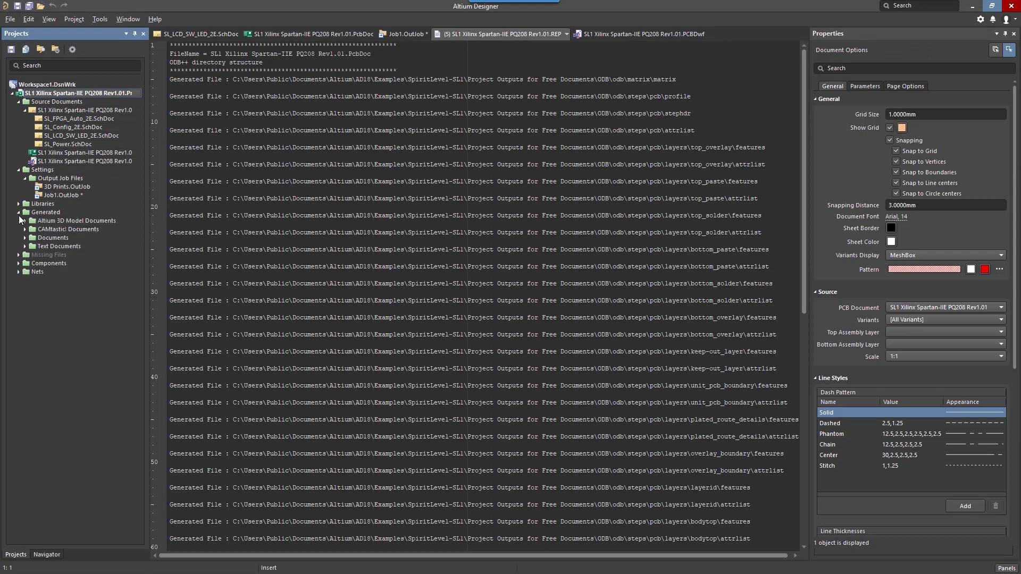
{"action": "left_click", "coordinate": [25, 229]}
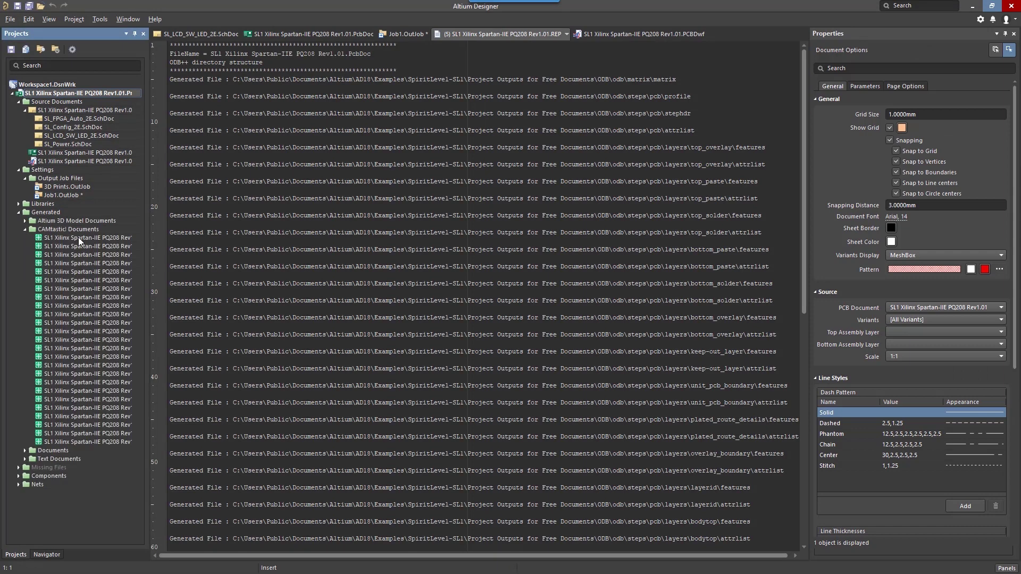
{"action": "double_click", "coordinate": [113, 238]}
{"action": "left_click", "coordinate": [514, 344]}
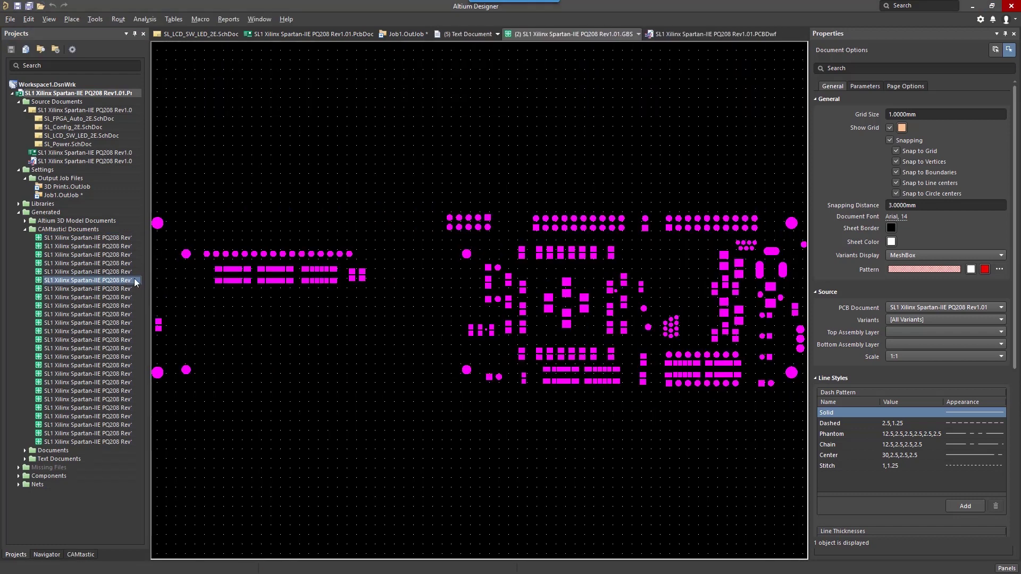
{"action": "double_click", "coordinate": [125, 265]}
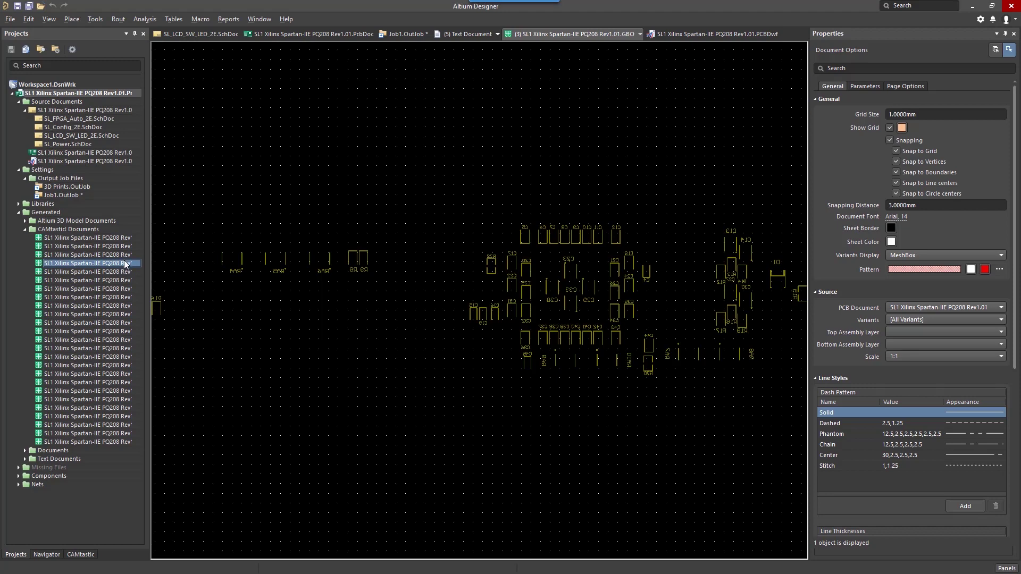
{"action": "double_click", "coordinate": [124, 255]}
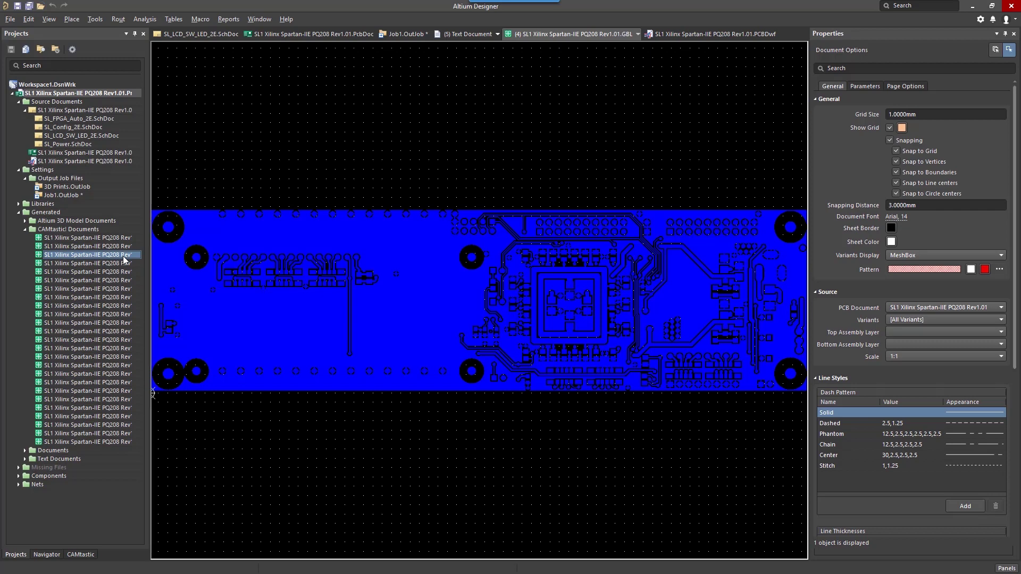
Step: Open the SpiritLevel-SL1 project folder in File Explorer and centre its window
{"action": "right_click", "coordinate": [94, 94]}
{"action": "left_click", "coordinate": [136, 196]}
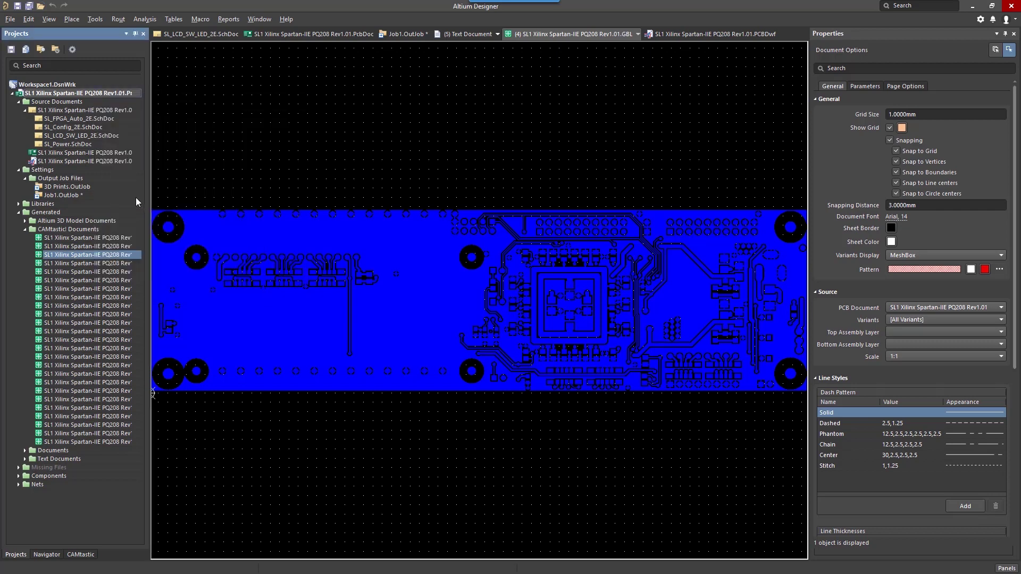
{"action": "left_click_drag", "start_coordinate": [29, 112], "coordinate": [560, 94]}
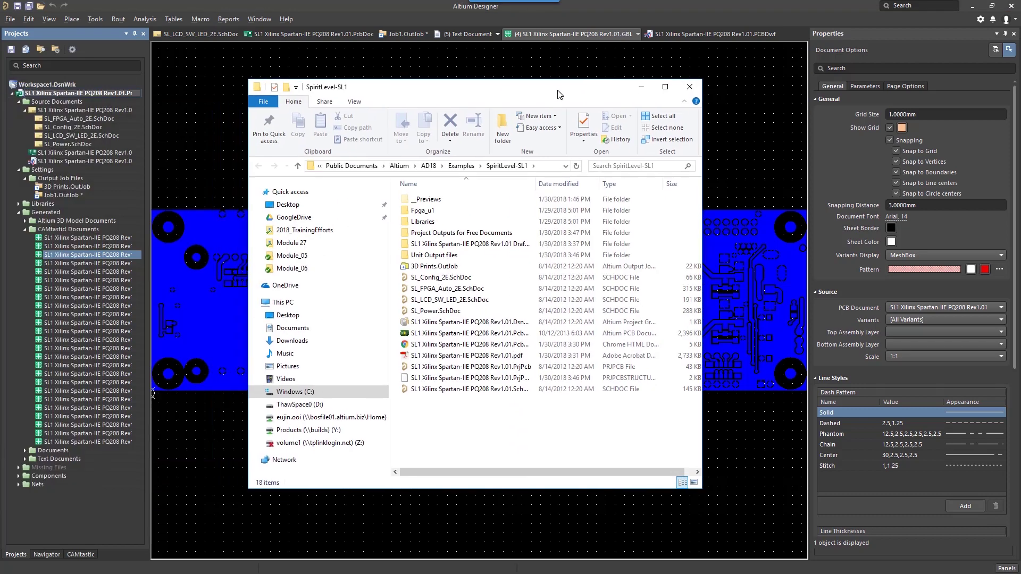
Step: Check the generated PDFs under Unit Output files > PDF, then return to SpiritLevel-SL1
{"action": "double_click", "coordinate": [532, 256]}
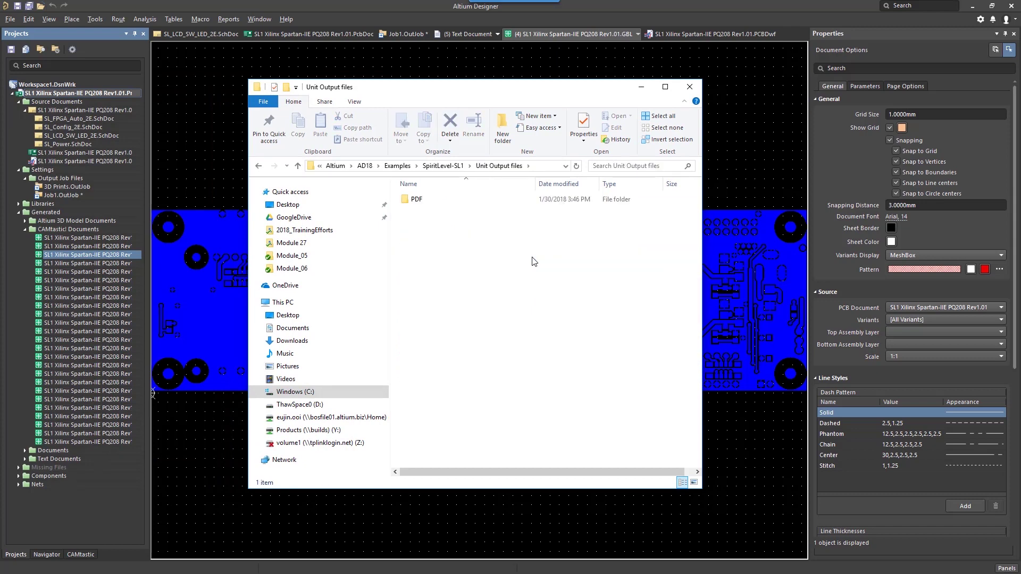
{"action": "double_click", "coordinate": [435, 201]}
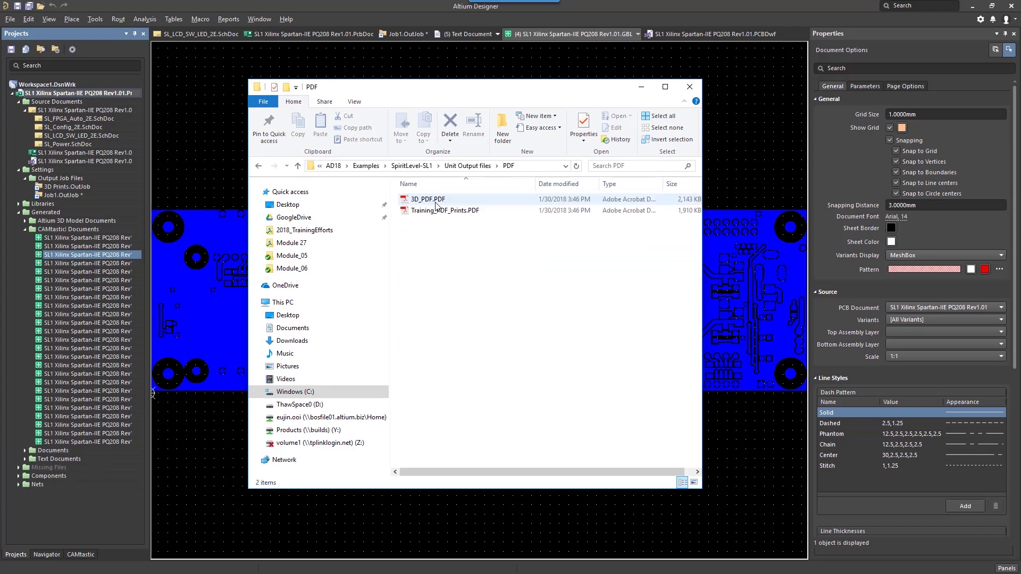
{"action": "left_click", "coordinate": [425, 166]}
Step: Zip all items in Project Outputs for Free Documents into Project Outputs for Free Documents.zip with 7-Zip
{"action": "double_click", "coordinate": [441, 231]}
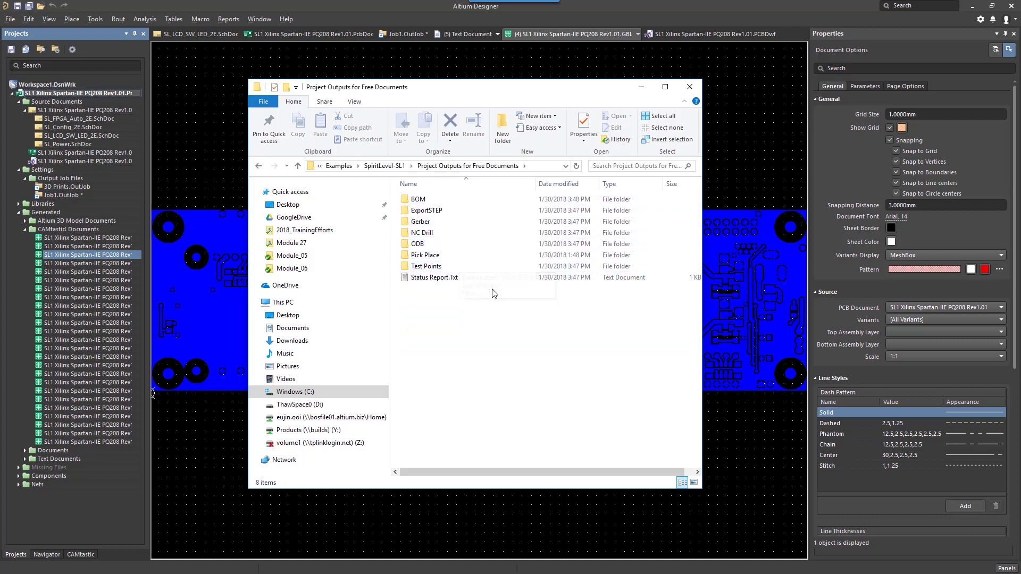
{"action": "left_click_drag", "start_coordinate": [558, 314], "coordinate": [436, 197]}
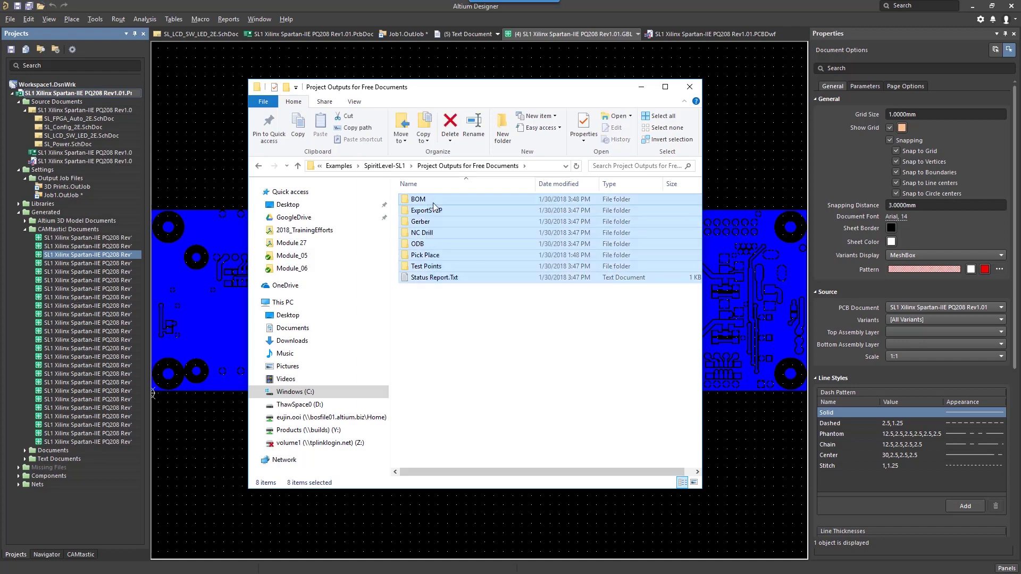
{"action": "right_click", "coordinate": [451, 230]}
{"action": "mouse_move", "coordinate": [551, 275]}
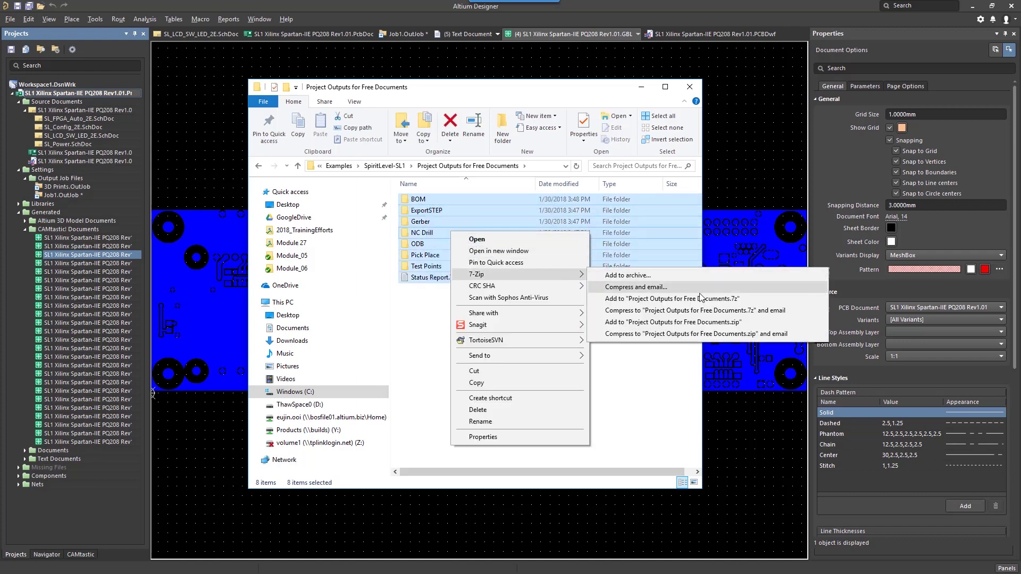
{"action": "left_click", "coordinate": [724, 331]}
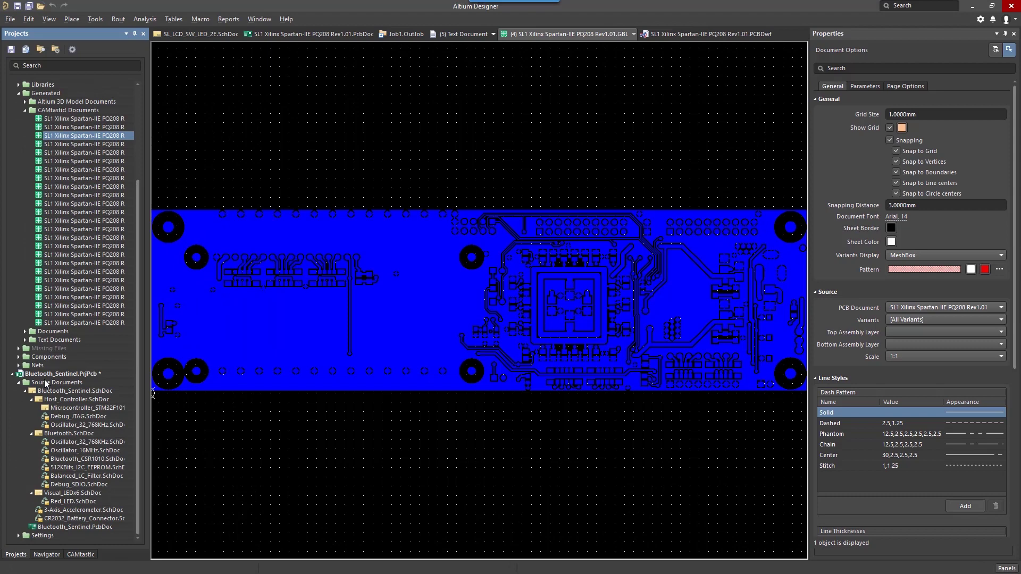
Step: Add Job1.OutJob from the Desktop to Bluetooth_Sentinel.PrjPcb and expand Settings > Output Job Files
{"action": "right_click", "coordinate": [47, 375]}
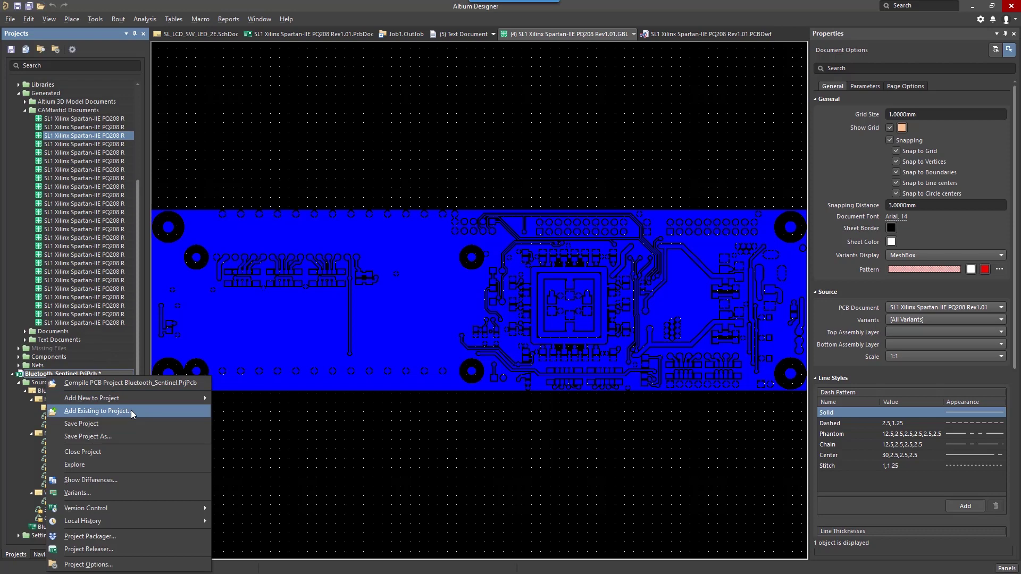
{"action": "left_click", "coordinate": [133, 412]}
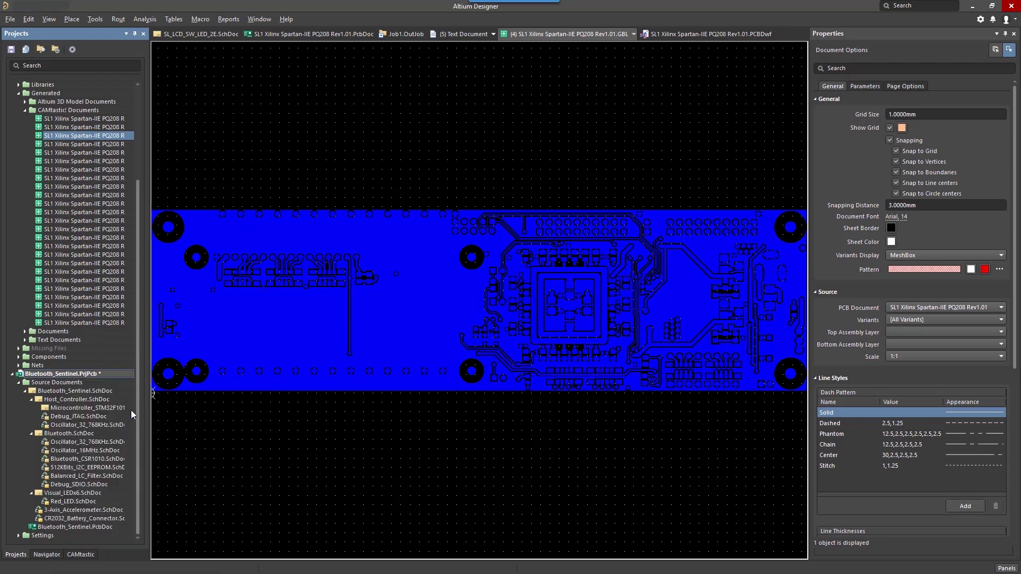
{"action": "left_click", "coordinate": [396, 284]}
{"action": "double_click", "coordinate": [452, 227]}
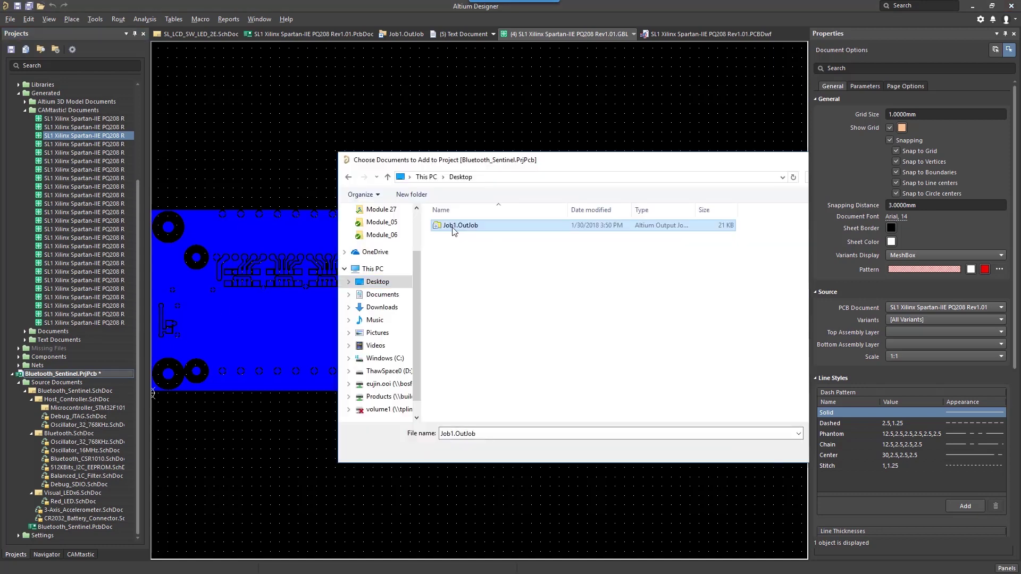
{"action": "double_click", "coordinate": [452, 228]}
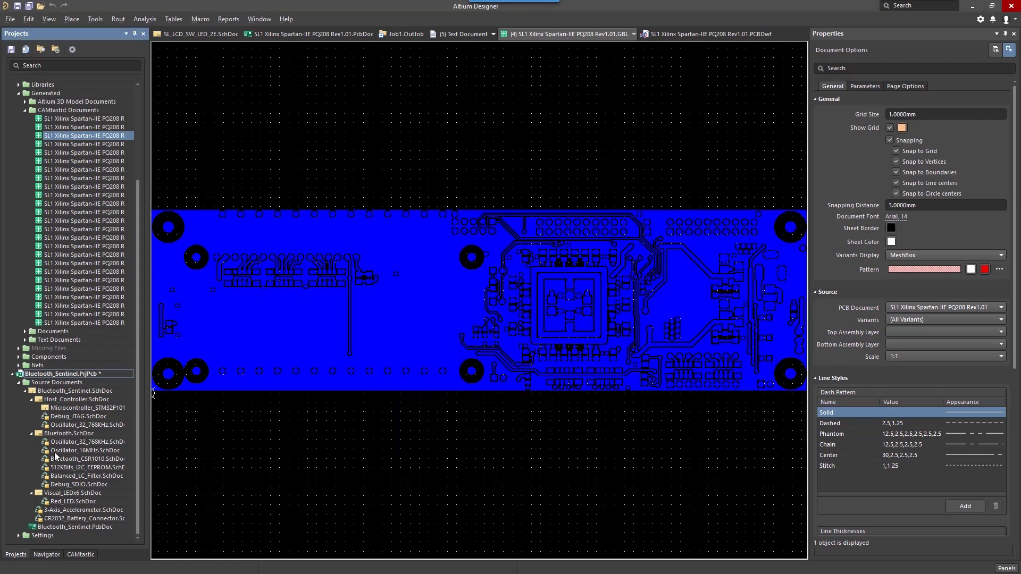
{"action": "left_click", "coordinate": [18, 536]}
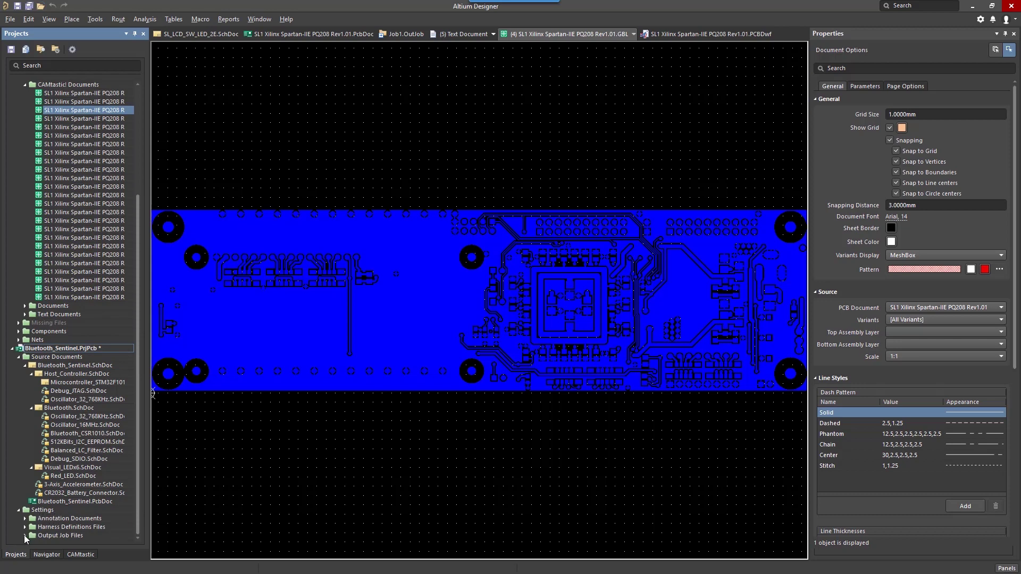
{"action": "left_click", "coordinate": [24, 535]}
Step: Open Job1.OutJob and generate Training_PDF_Prints.PDF from the PDF container without Draftsman, dismissing the missing-file error
{"action": "double_click", "coordinate": [63, 535]}
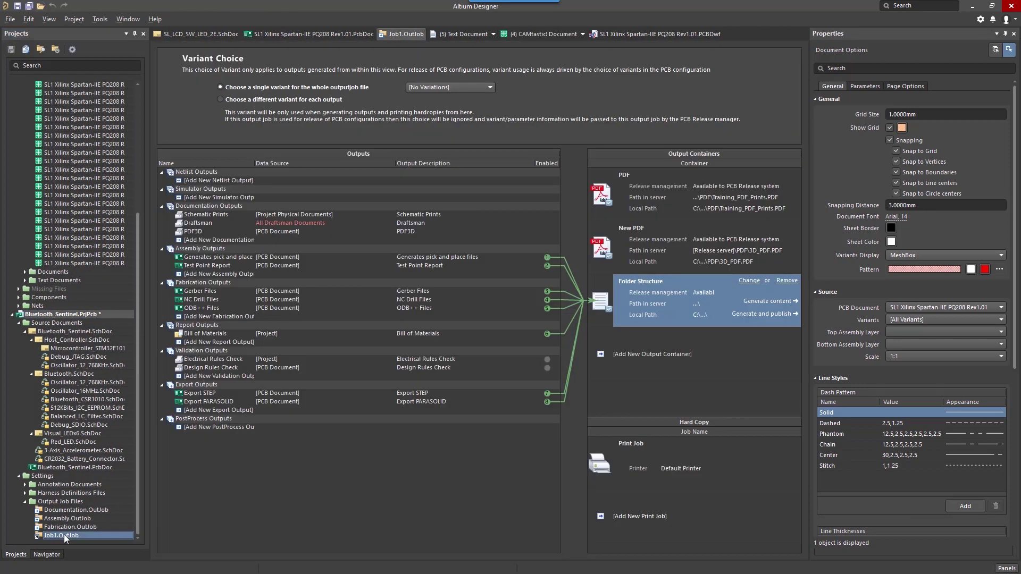
{"action": "left_click", "coordinate": [671, 201]}
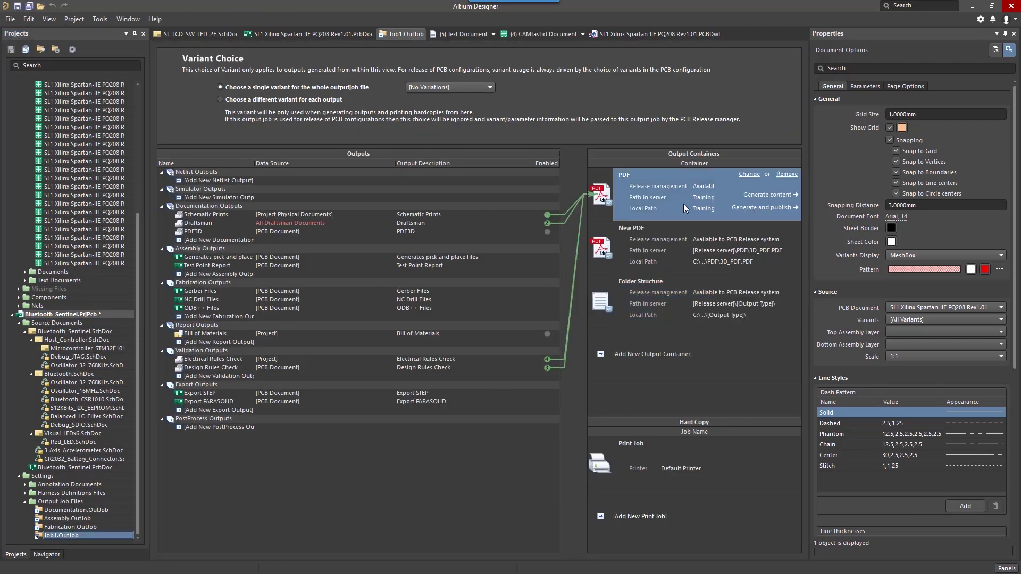
{"action": "left_click", "coordinate": [751, 196]}
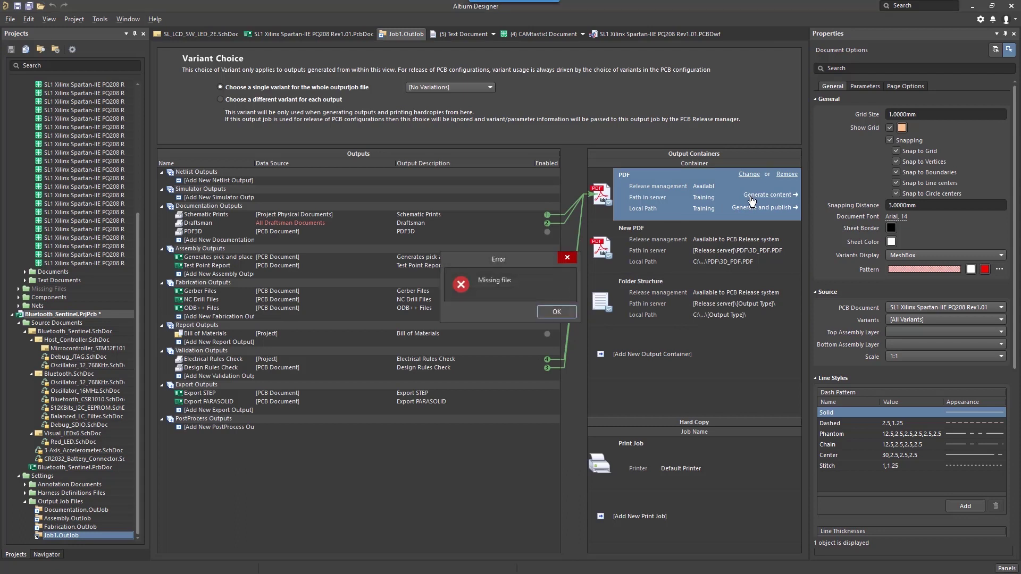
{"action": "left_click", "coordinate": [556, 312]}
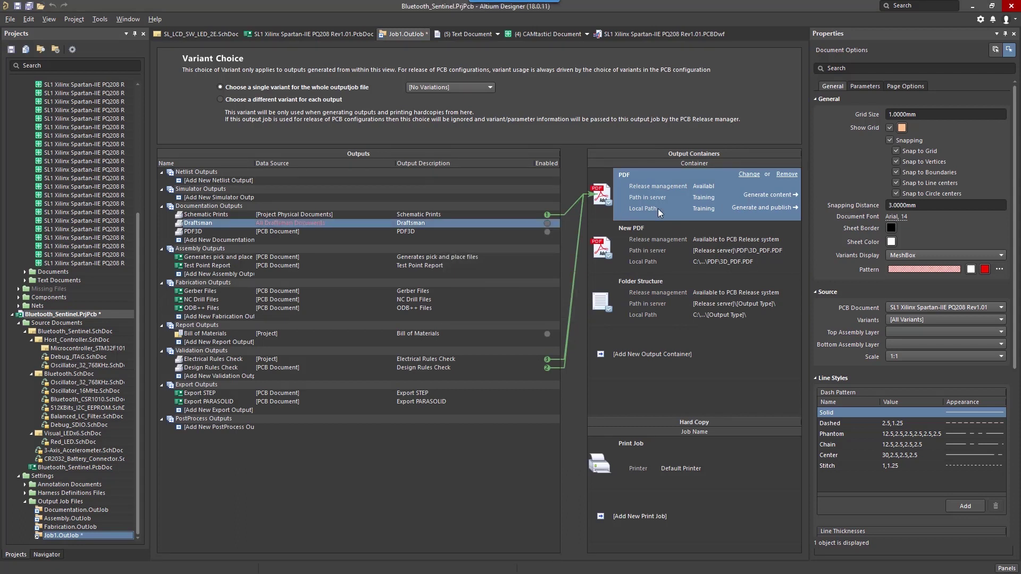
{"action": "left_click", "coordinate": [749, 196]}
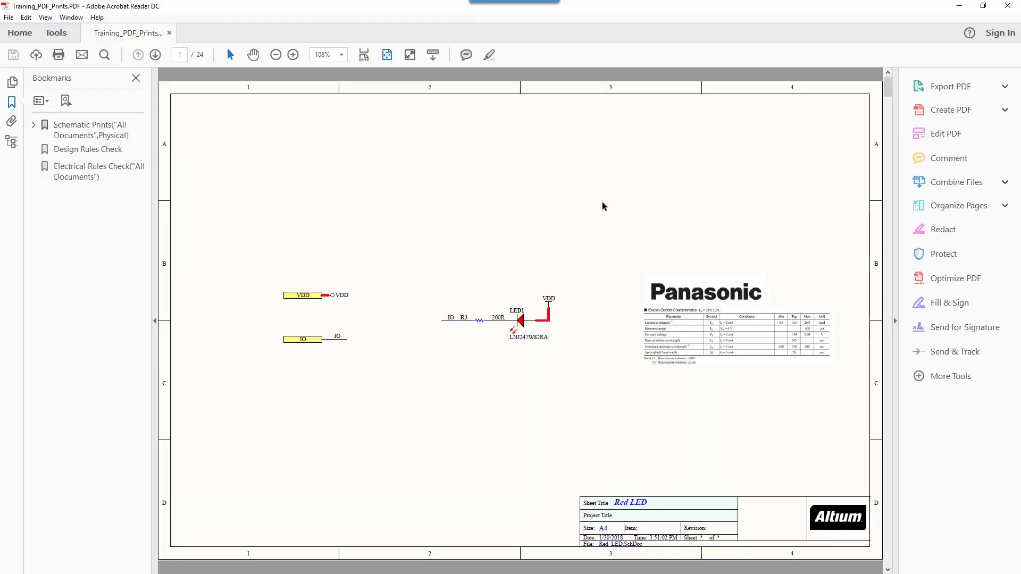
Step: Scroll Training_PDF_Prints.PDF down to its page-24 Electrical Rules Check report, then close Acrobat Reader
{"action": "scroll", "coordinate": [604, 207], "scroll_direction": "down", "scroll_amount": 10}
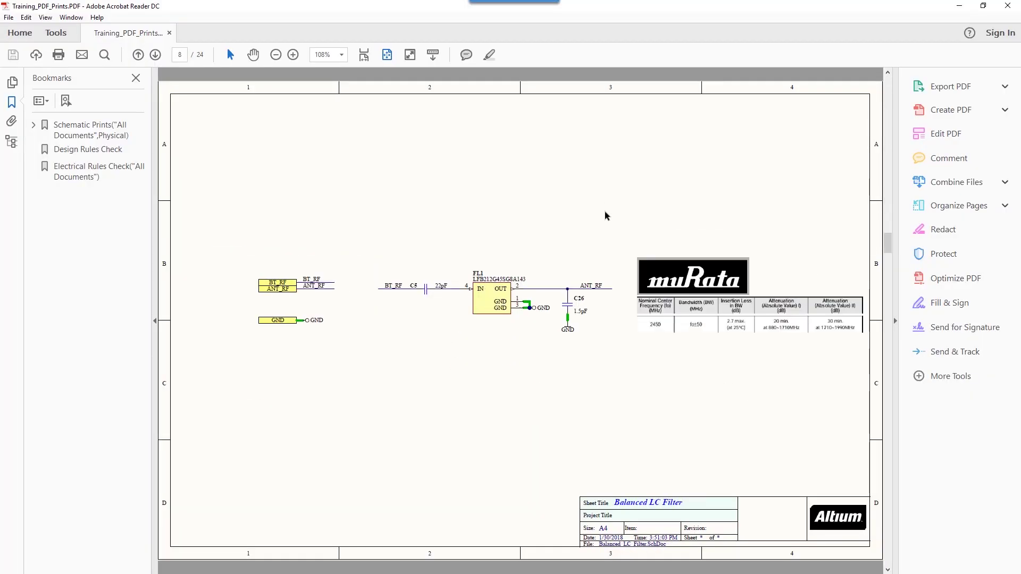
{"action": "scroll", "coordinate": [604, 215], "scroll_direction": "down", "scroll_amount": 10}
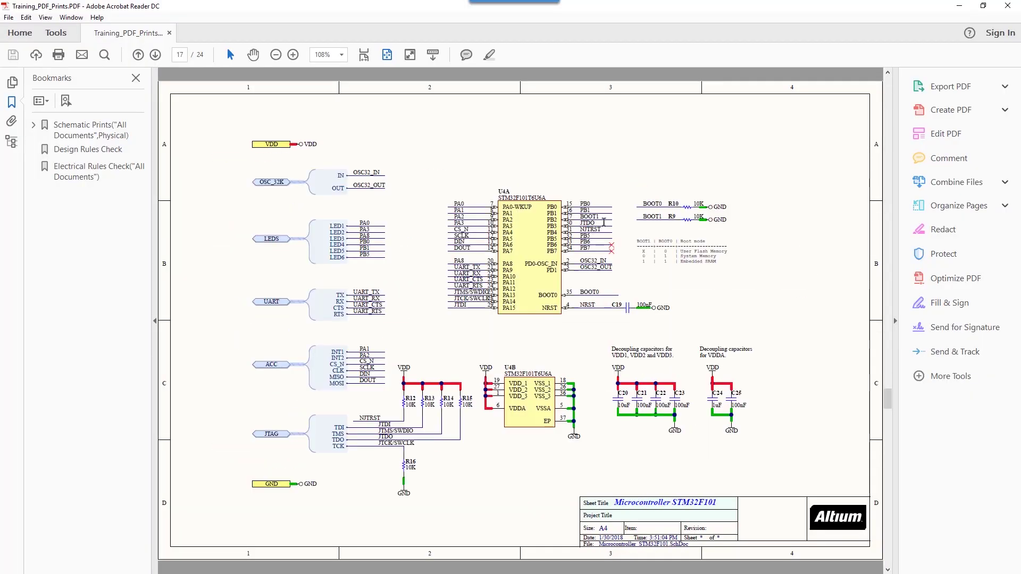
{"action": "scroll", "coordinate": [604, 223], "scroll_direction": "down", "scroll_amount": 10}
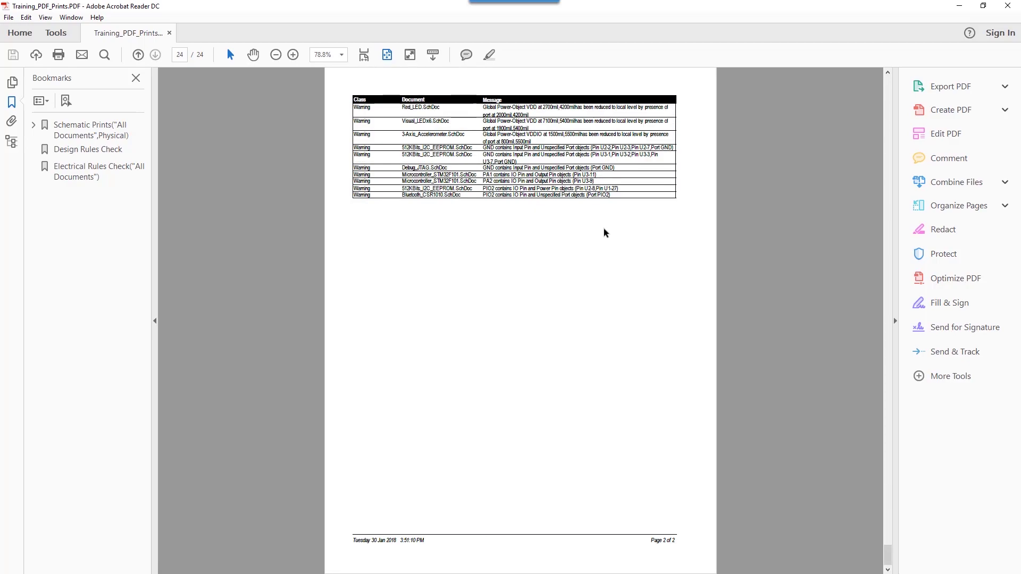
{"action": "left_click", "coordinate": [1008, 6]}
Step: Select the New PDF output container, which has PDF3D linked as its output
{"action": "left_click", "coordinate": [758, 237]}
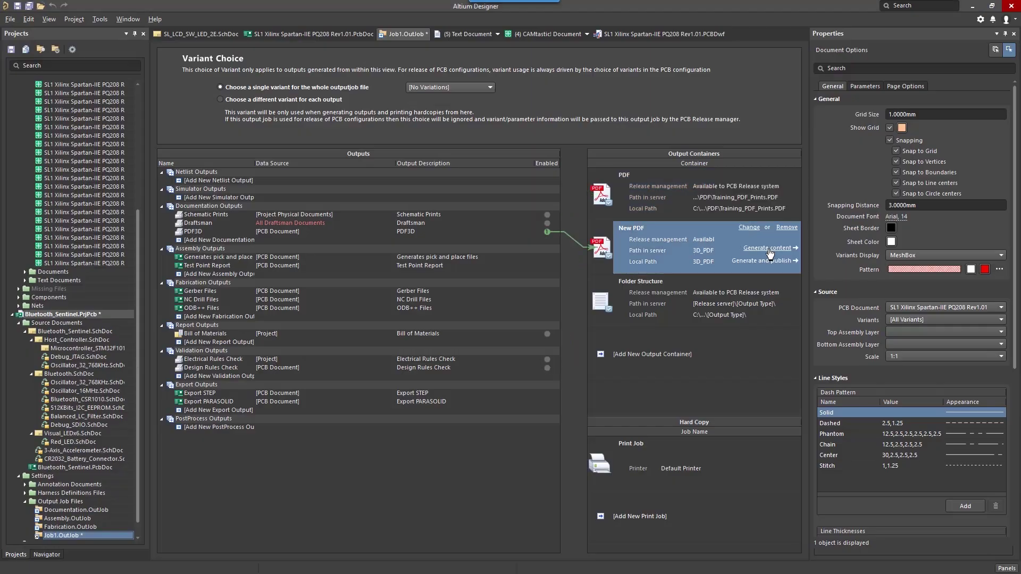